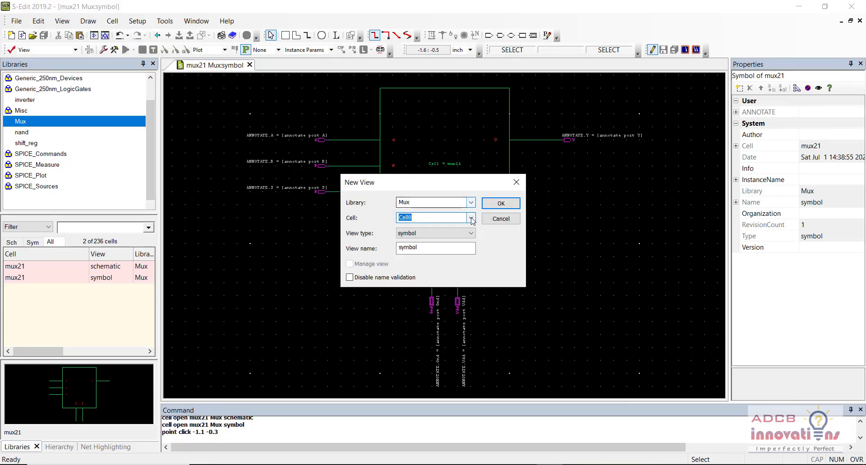
- Create a schematic view for a new cell named mux_41 in the Mux library and save it
type("mux")
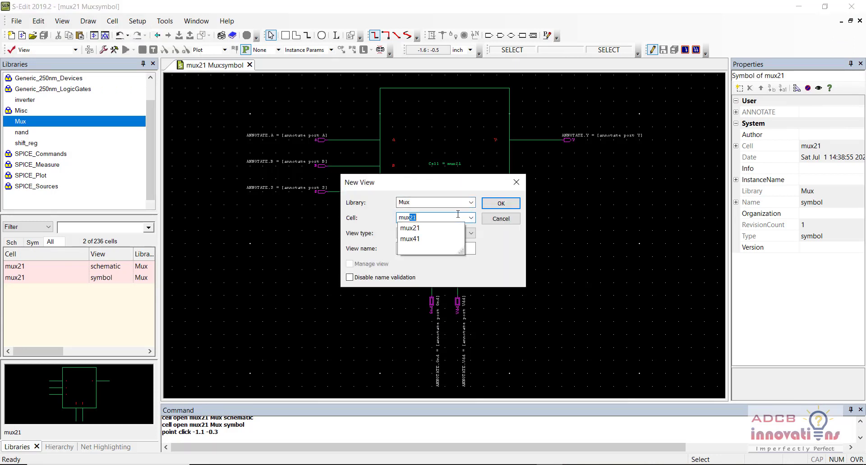
type("_41")
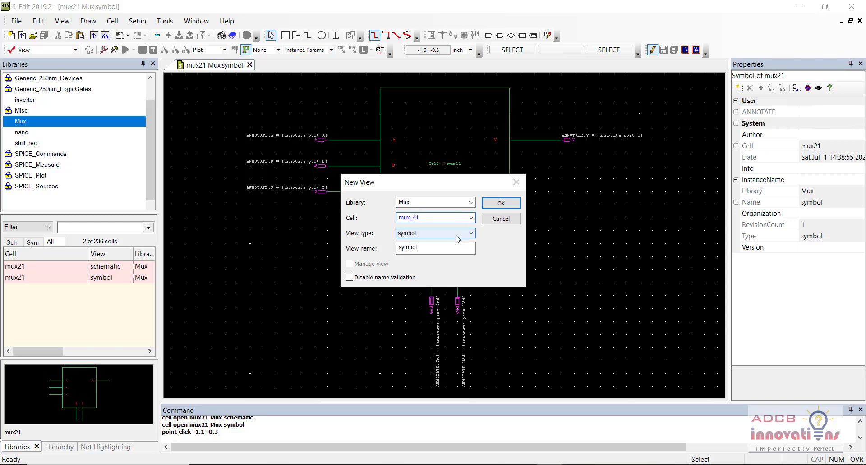
left_click(458, 239)
left_click(456, 249)
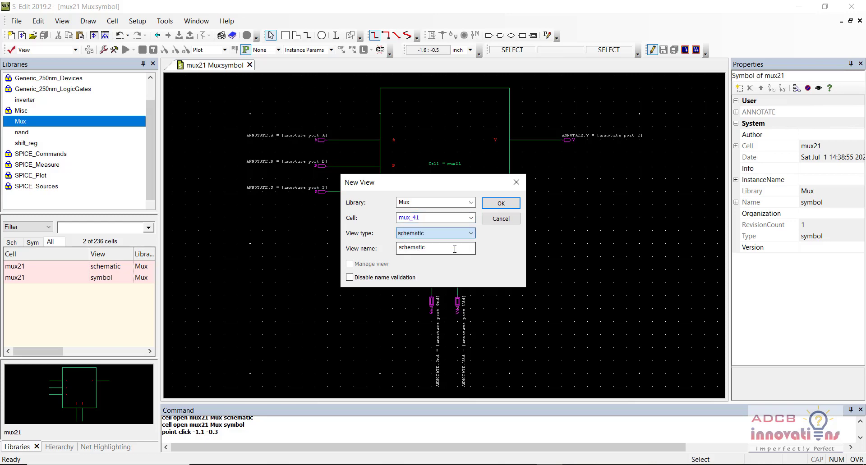
left_click(506, 202)
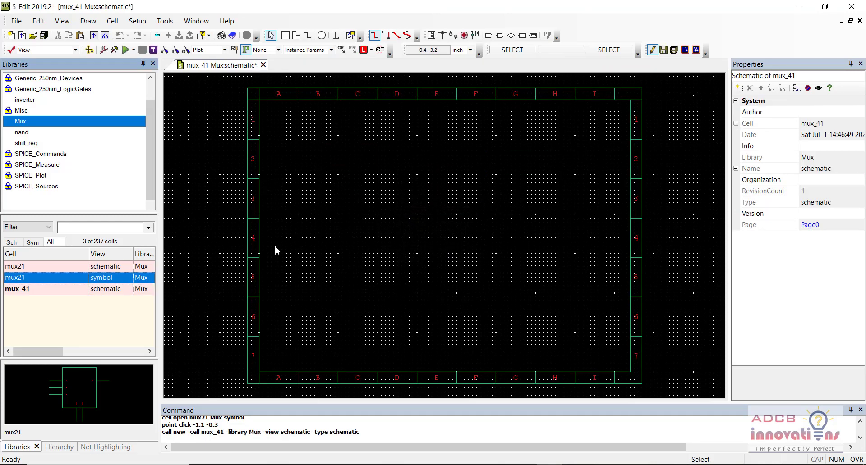
left_click(239, 266)
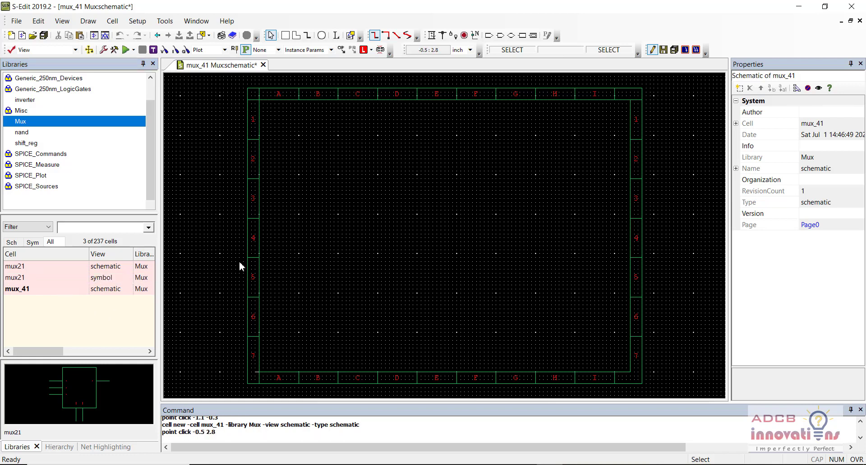
key("ctrl+s")
- Place three instances of the mux21 symbol: two stacked vertically and a third to their right, between their heights
left_click(62, 278)
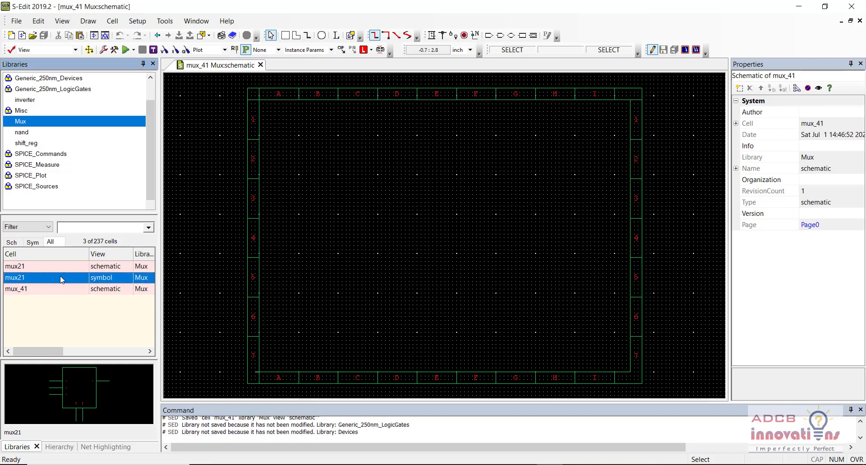
right_click(61, 279)
left_click(111, 109)
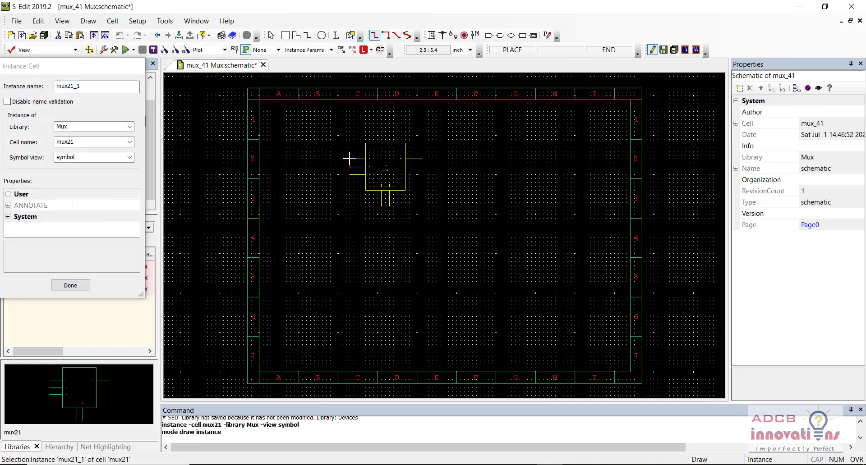
left_click(345, 151)
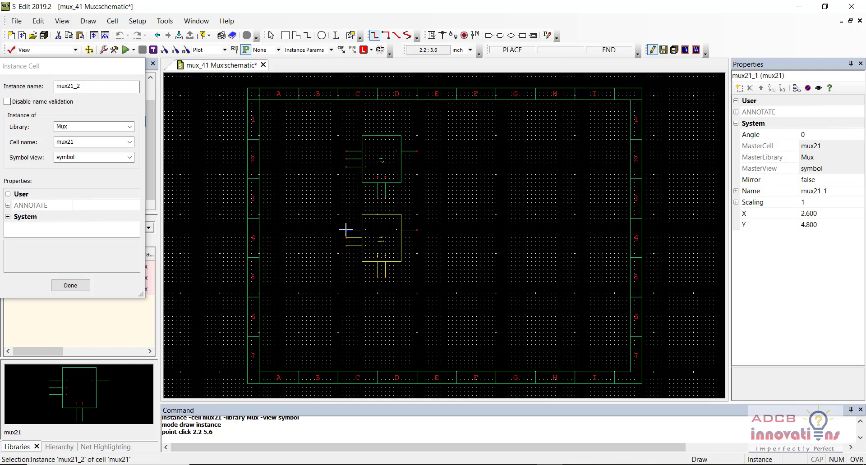
left_click(345, 231)
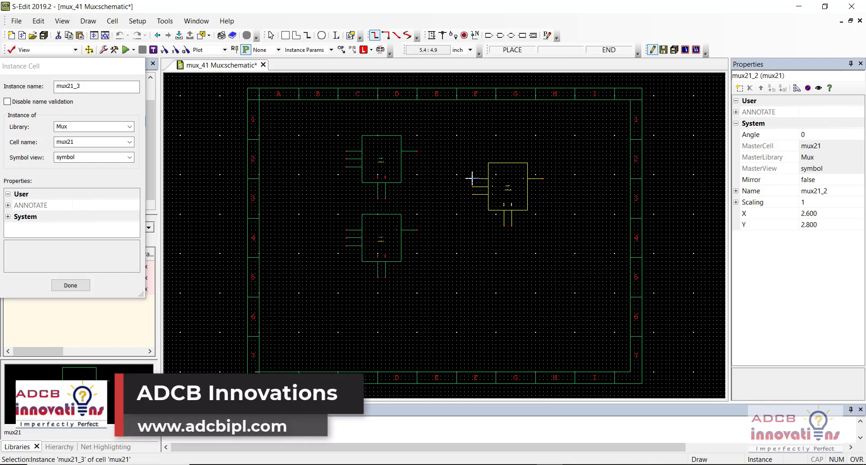
left_click(464, 179)
right_click(464, 183)
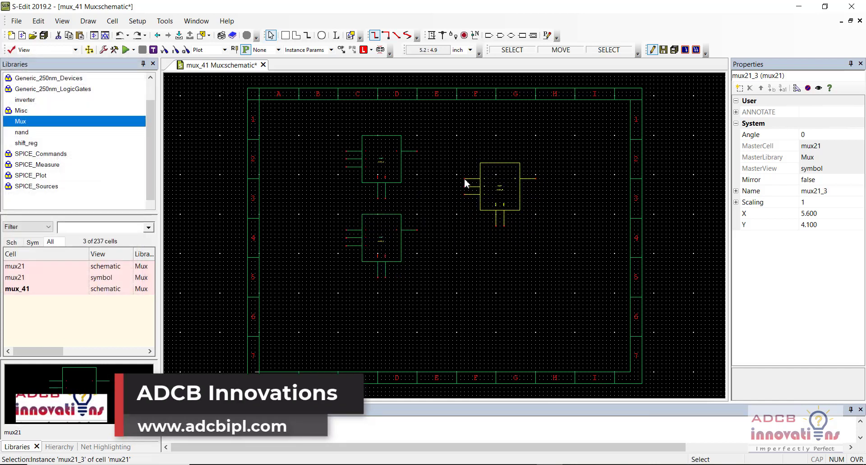
- Examine the placed mux21 instances and the pin labels of the upper-left one
key("plus")
key("plus")
key("Up")
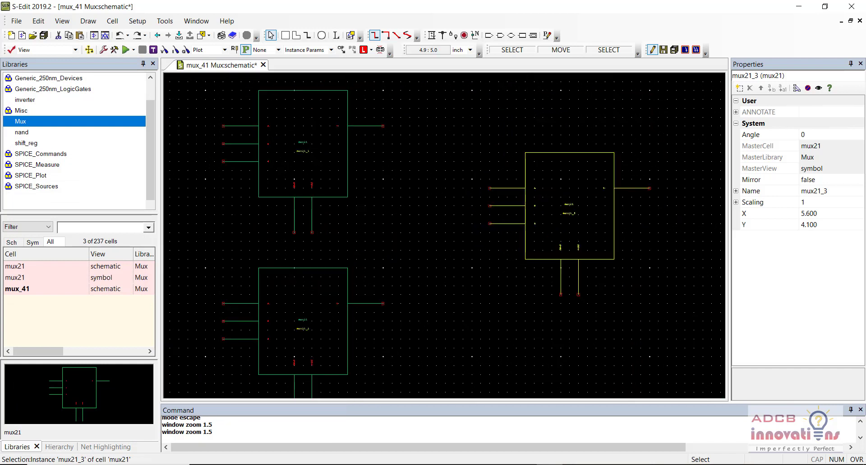
left_click(437, 260)
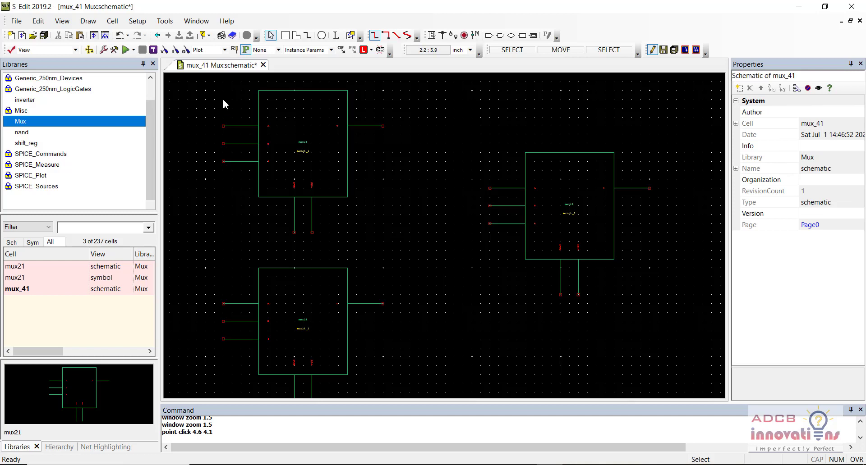
scroll(223, 125, "up", 2)
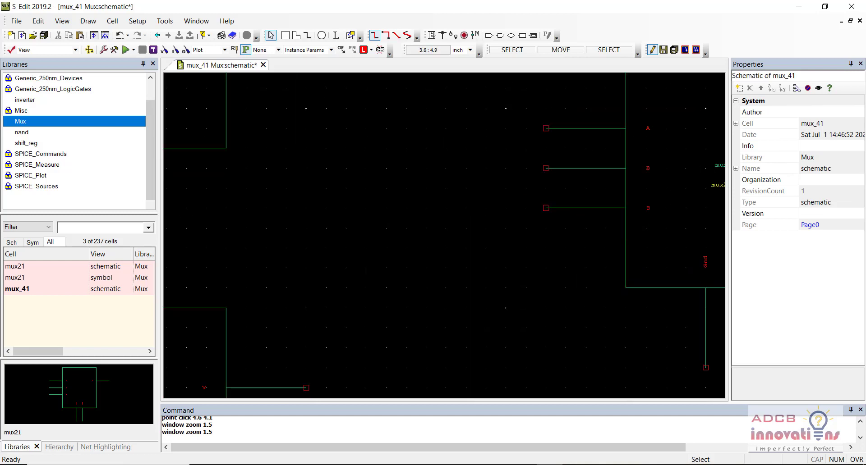
key("Left")
key("Left")
key("Up")
key("Up")
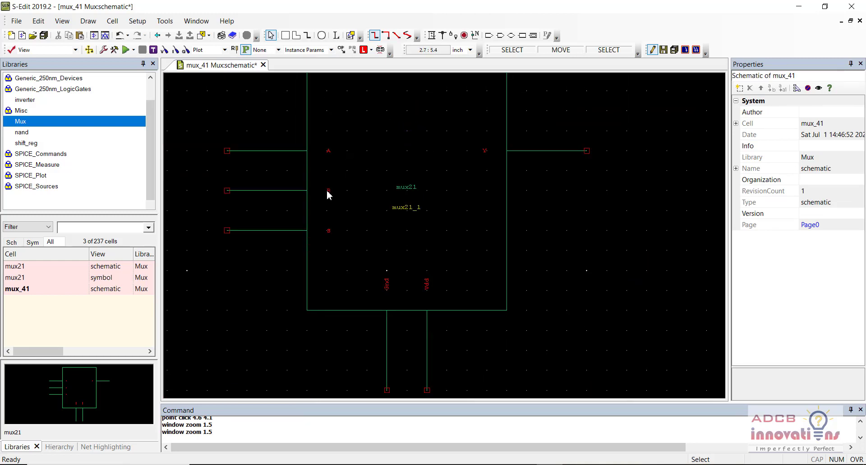
scroll(328, 234, "down", 2)
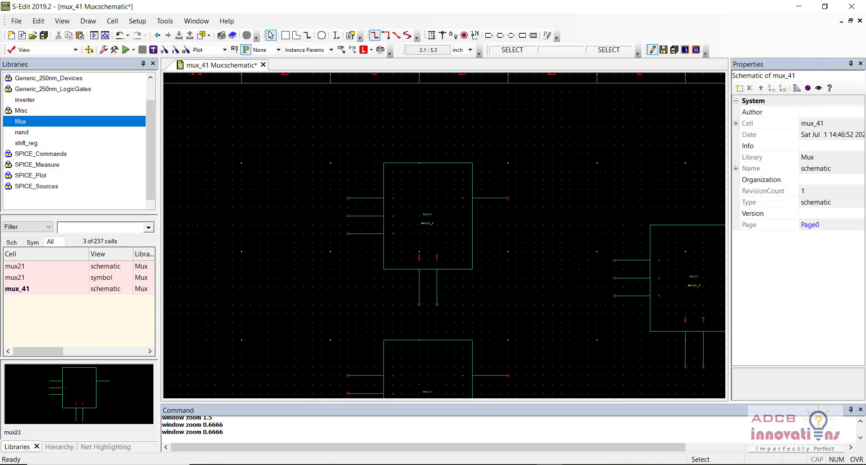
- Wire the S pin of the upper-left mux21 to the S pin of the lower-left mux21, routing around their left side
key("Down")
key("Right")
key("Left")
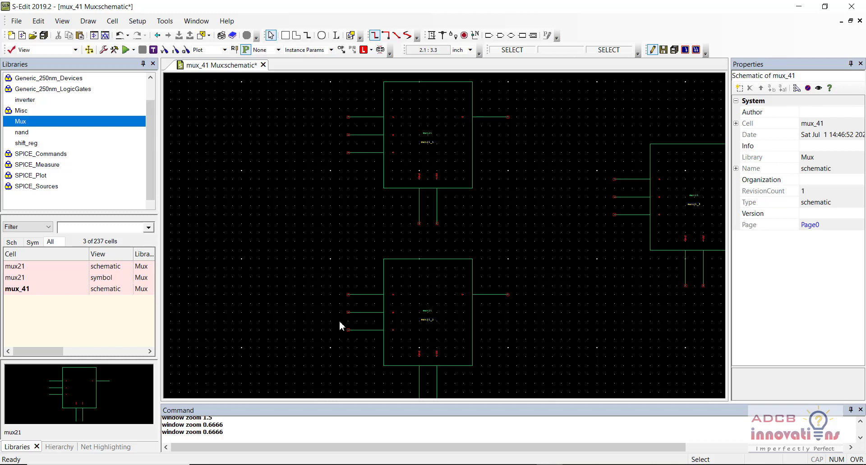
left_click(431, 36)
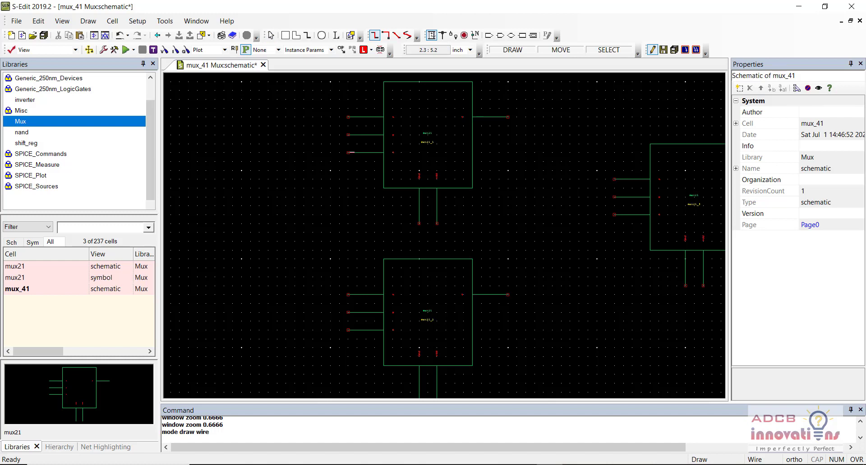
left_click(348, 152)
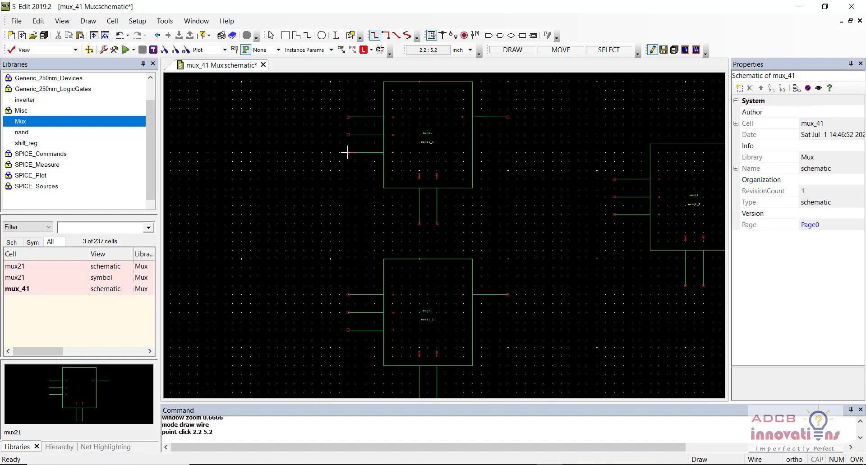
left_click(294, 152)
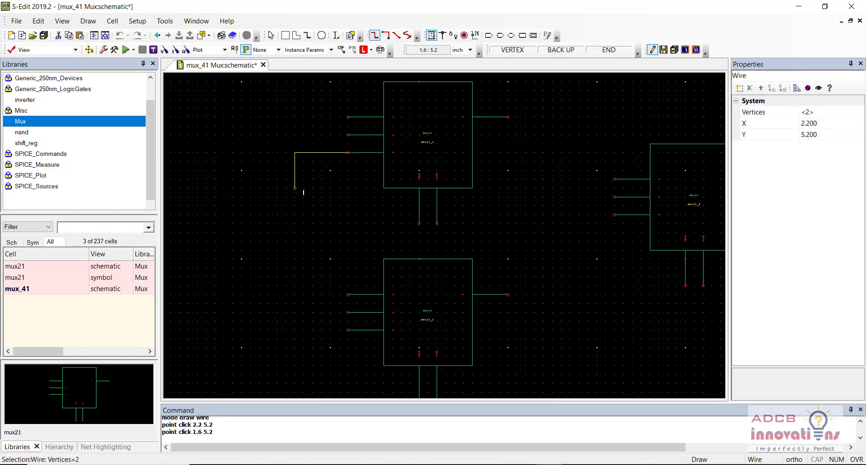
left_click(294, 330)
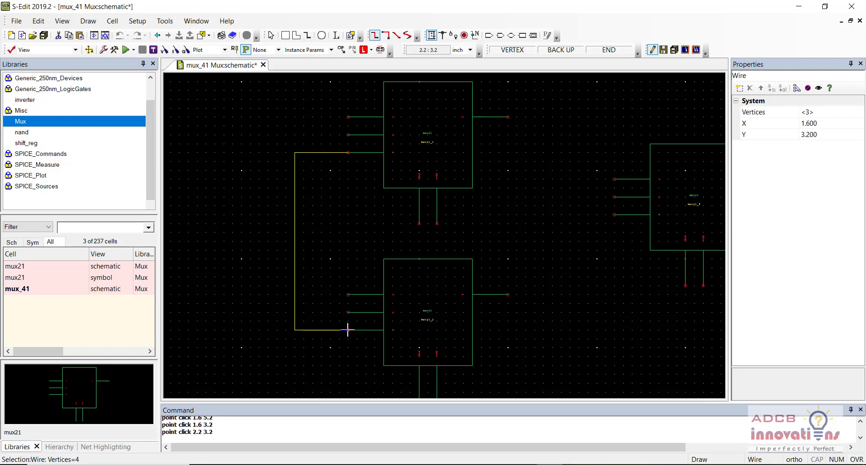
right_click(348, 330)
- Add input ports I0 and I1 on the A and B pins of the upper-left mux21
left_click(489, 36)
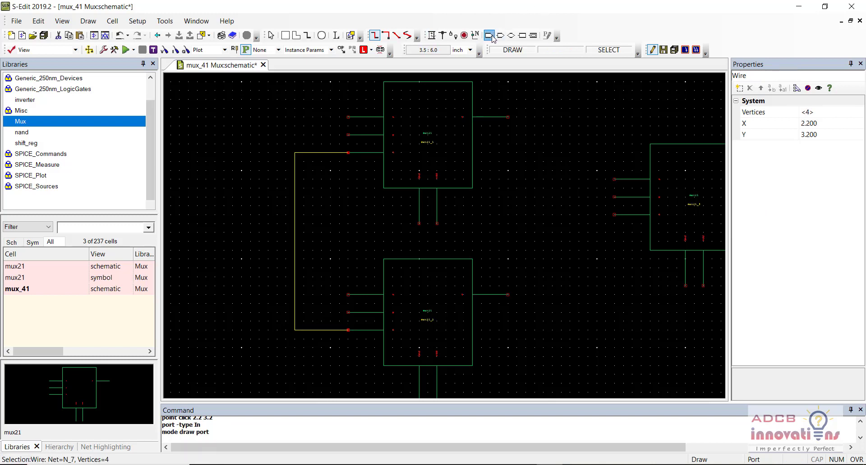
left_click(348, 117)
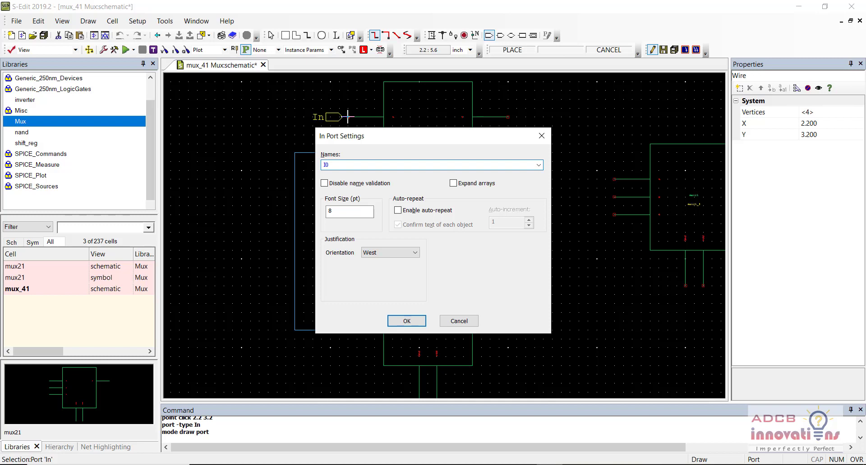
key("Return")
key("Escape")
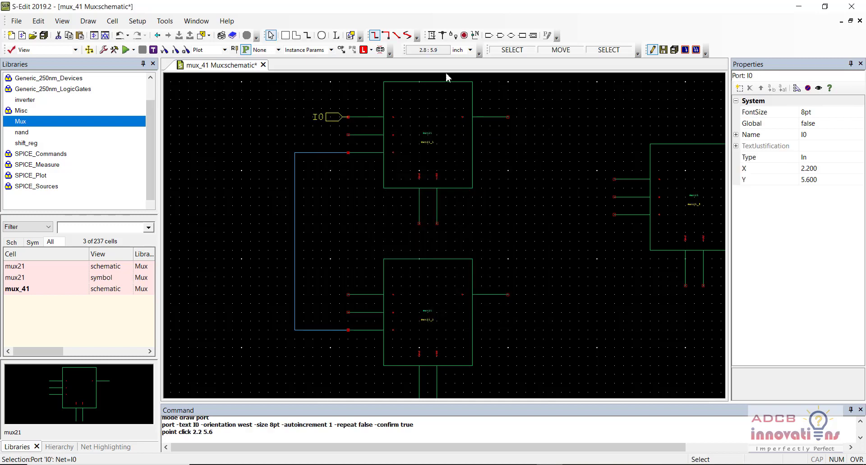
left_click(488, 36)
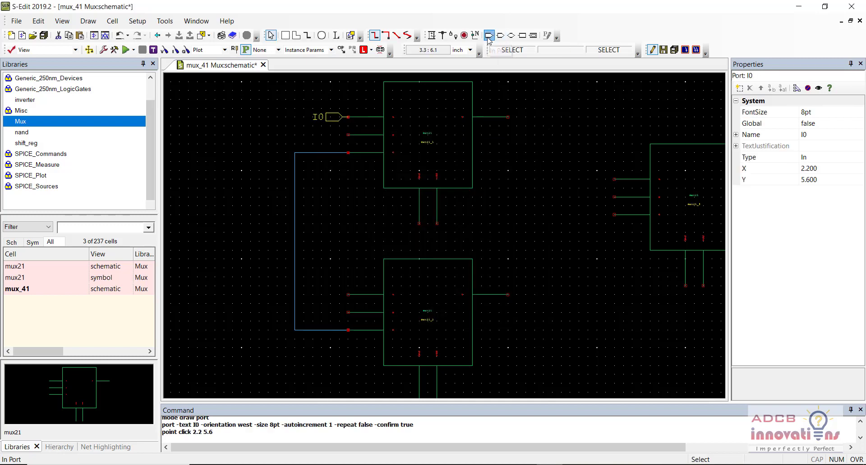
left_click(348, 134)
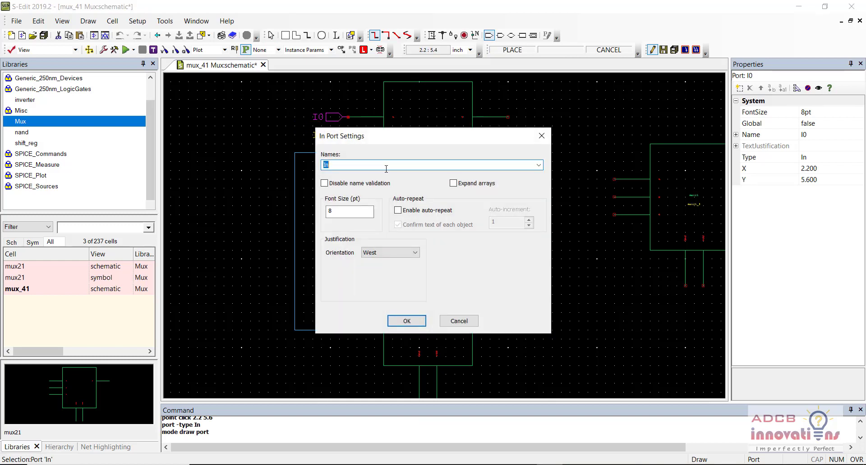
type("I1")
key("Return")
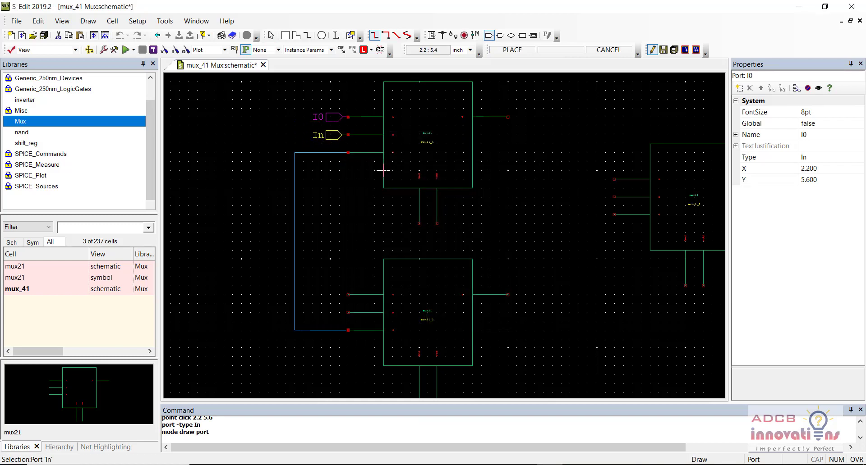
- Add input ports I2 and I3 on the A and B pins of the lower-left mux21
left_click(489, 36)
left_click(348, 295)
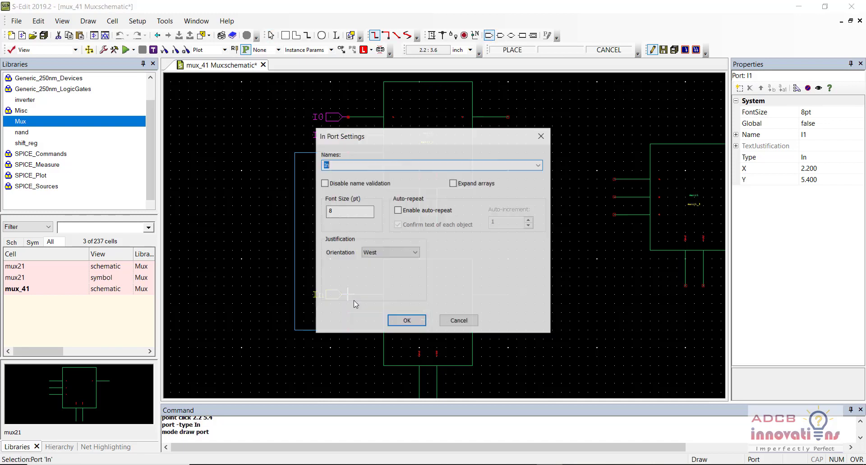
type("I2")
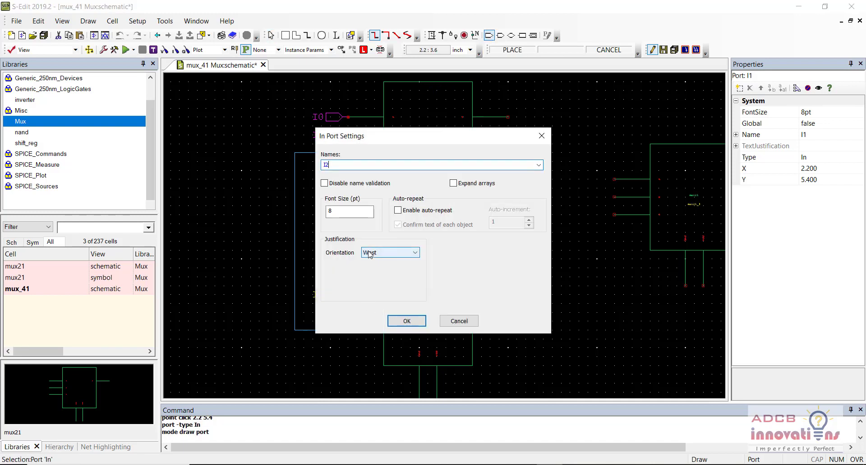
key("Return")
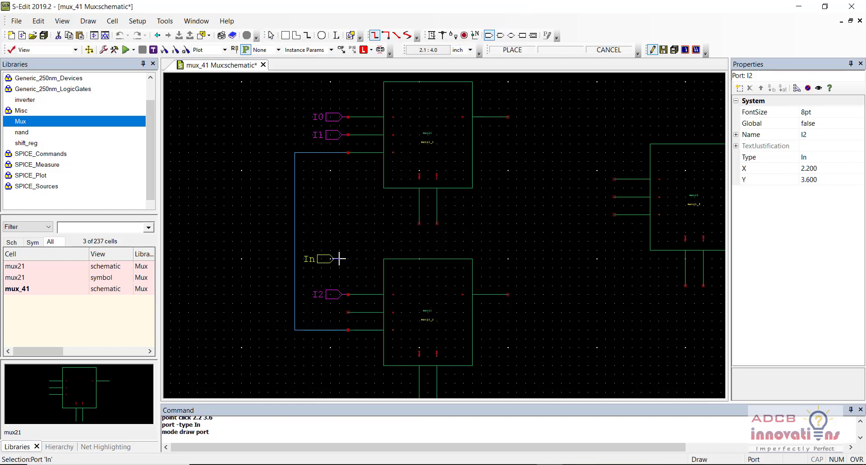
left_click(348, 312)
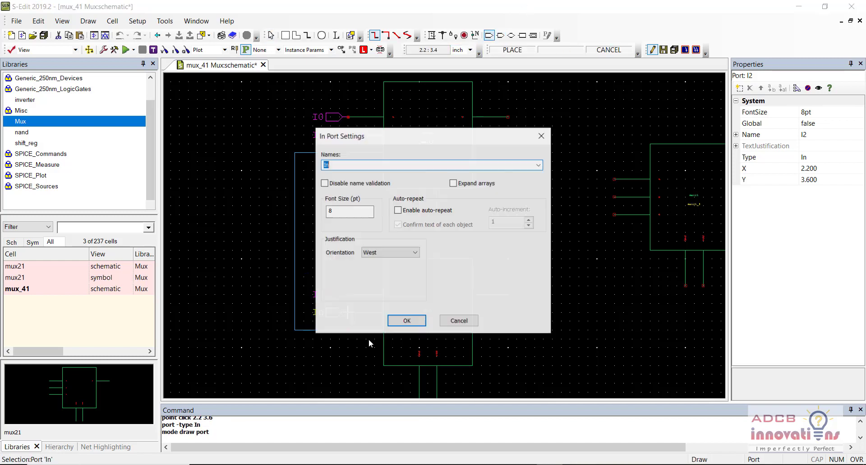
type("I3")
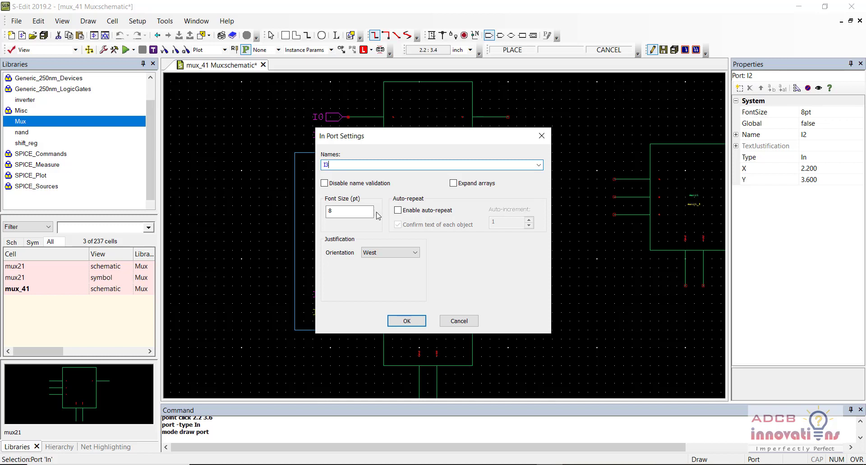
key("Return")
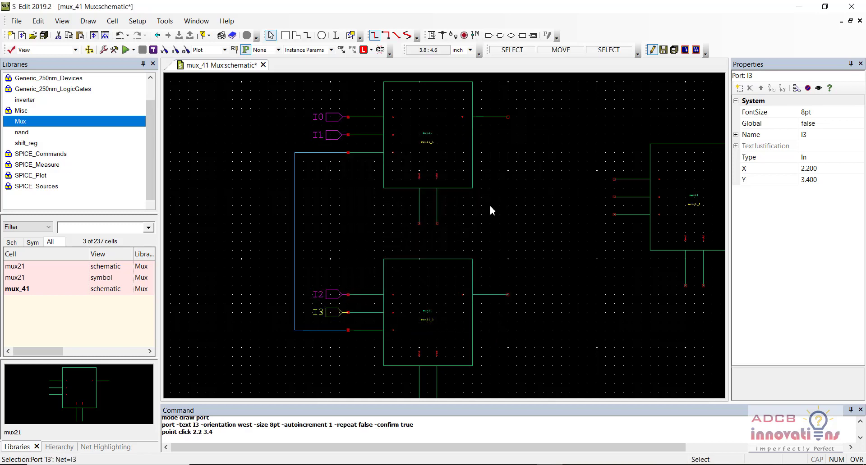
- Wire the output of the upper-left mux21 to the A pin of the right mux21 with a single downward jog
scroll(490, 205, "down", 1)
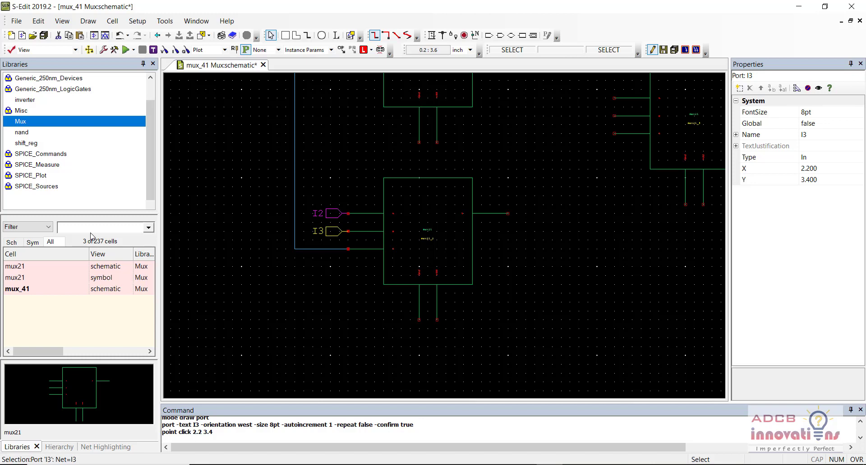
key("Up")
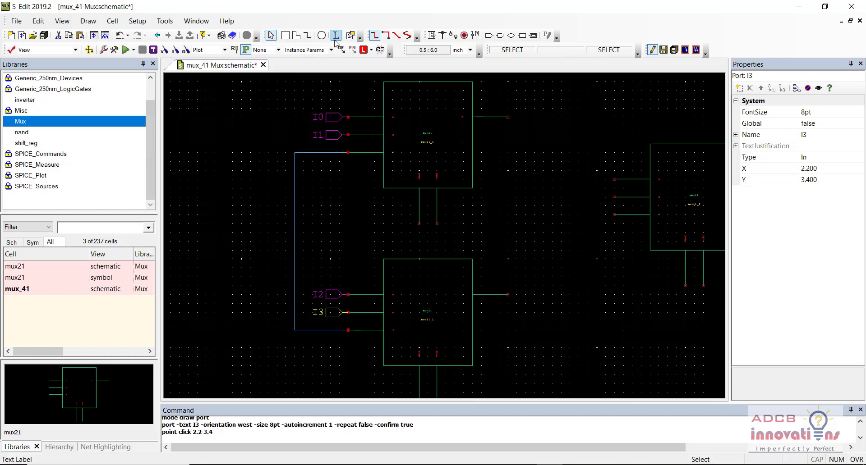
left_click(442, 37)
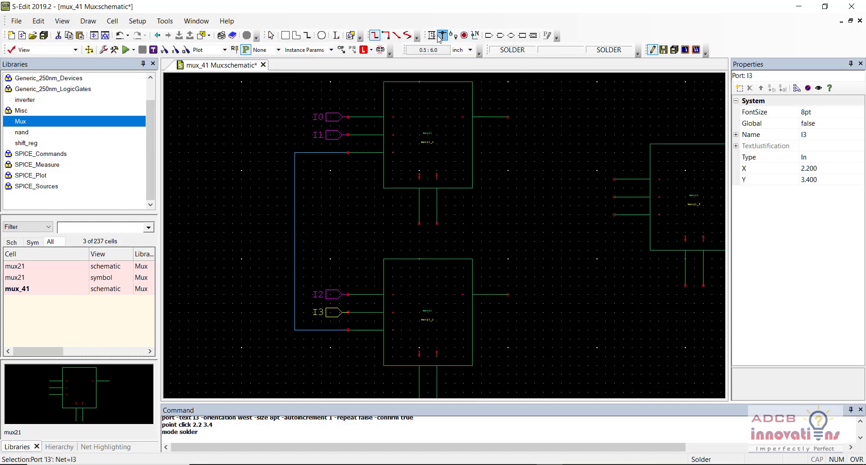
left_click(432, 36)
left_click(508, 116)
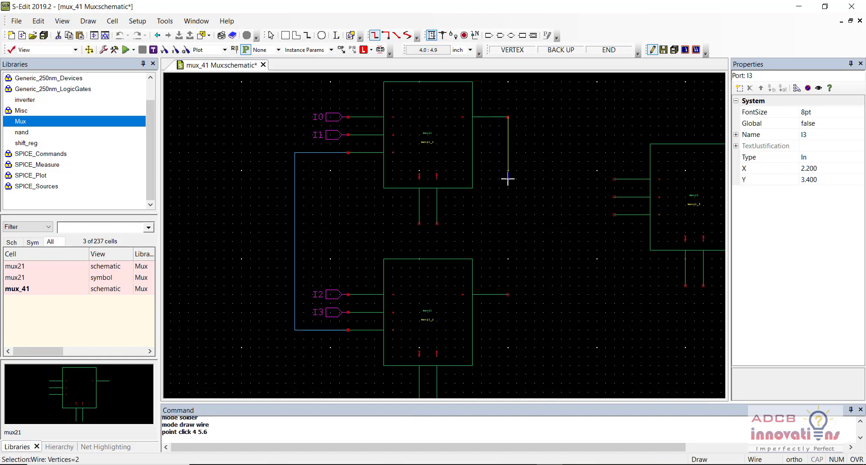
left_click_drag(508, 179, 614, 179)
key("Escape")
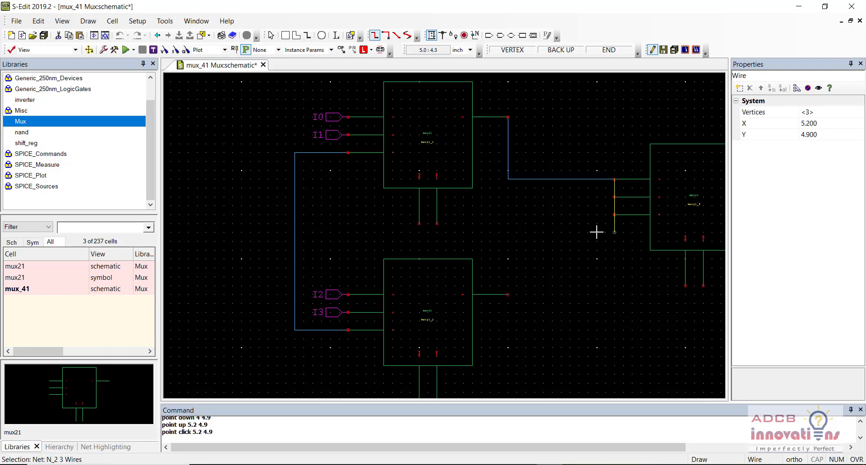
- Wire the output of the lower-left mux21 up and across to the B pin of the right mux21
left_click(507, 295)
left_click(508, 197)
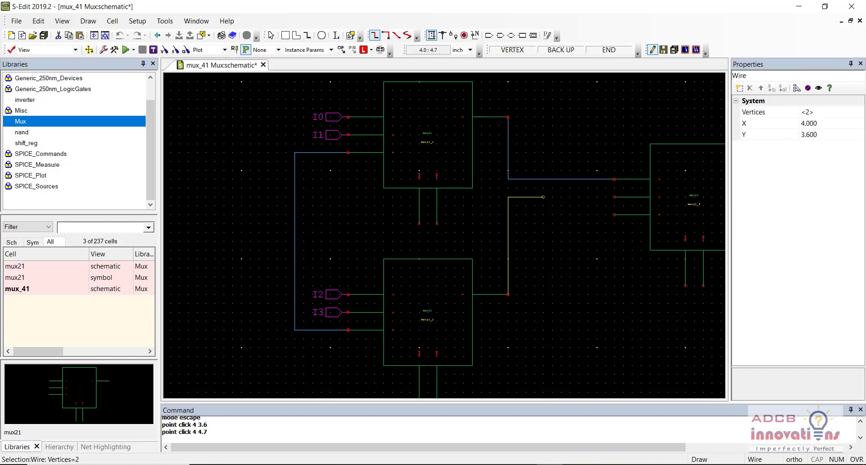
left_click(614, 197)
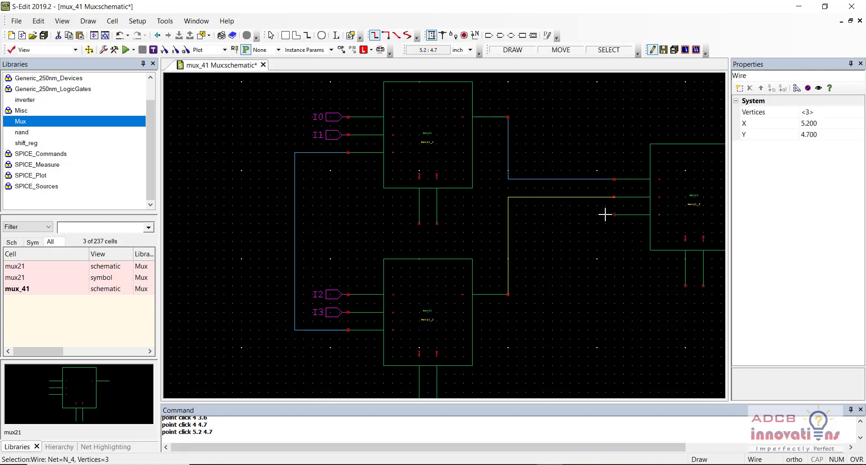
left_click(569, 330)
key("Escape")
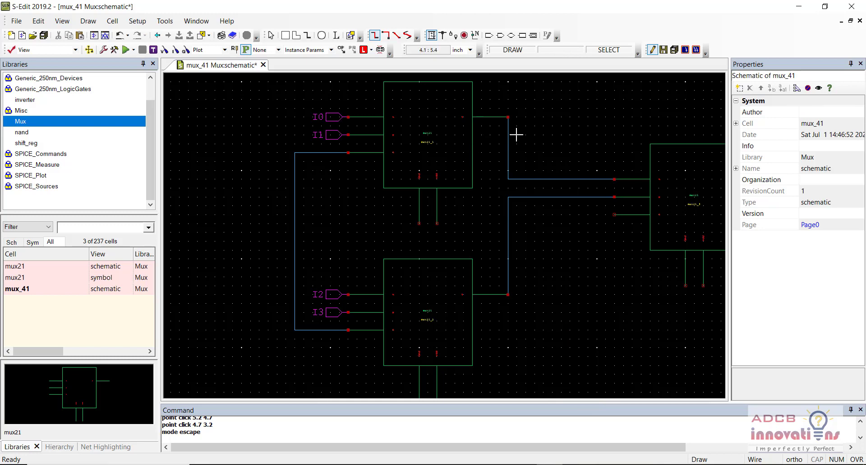
- Add input port S1 at the lower corner of the shared select wire and input port S0 on the right mux21's S pin
left_click(489, 35)
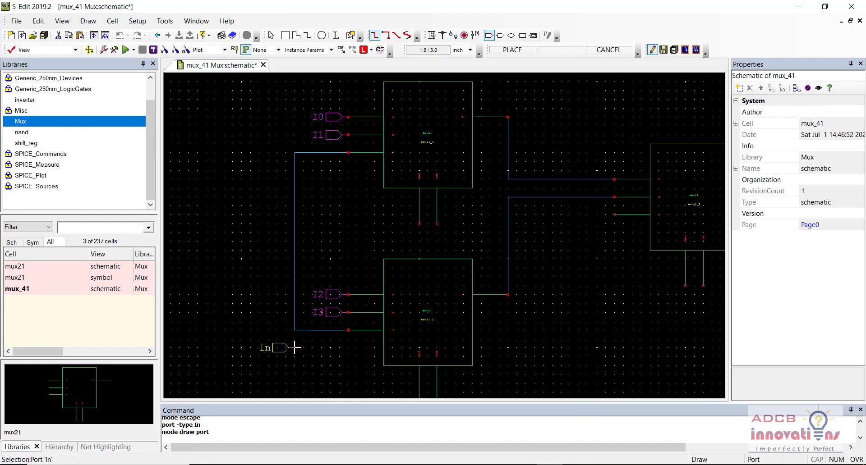
left_click(294, 330)
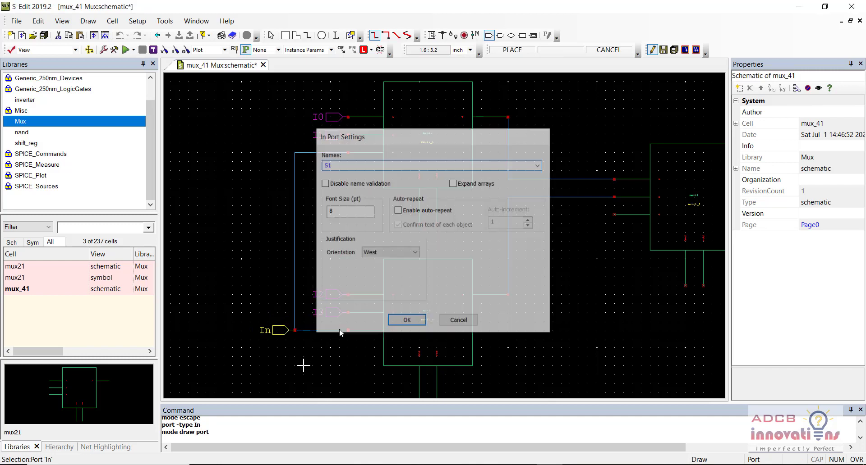
key("Return")
left_click(488, 36)
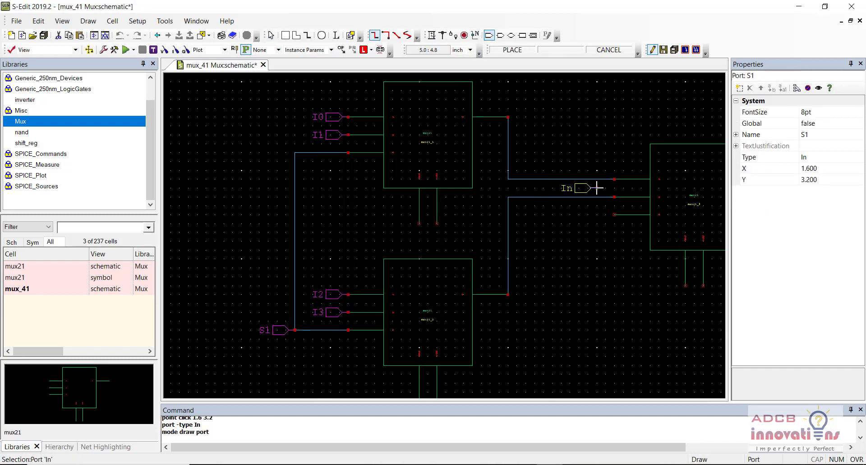
left_click(614, 214)
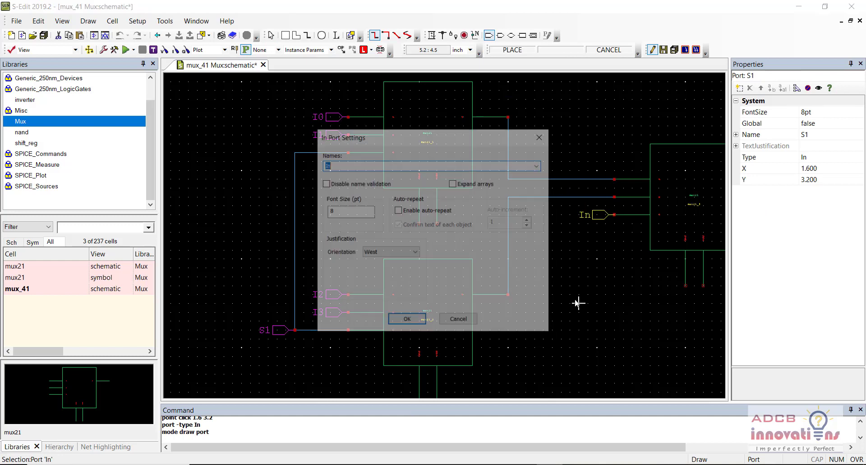
type("S0")
key("Return")
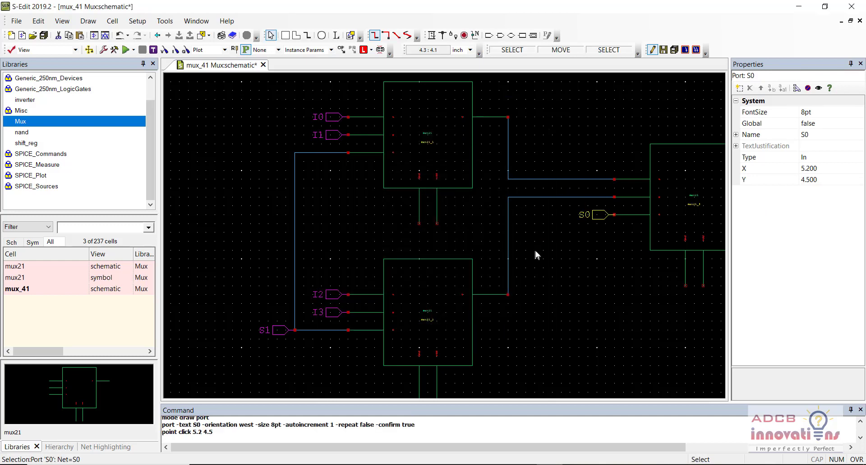
- Add output port Y on the output pin of the right mux21
key("Right")
key("Down")
key("Up")
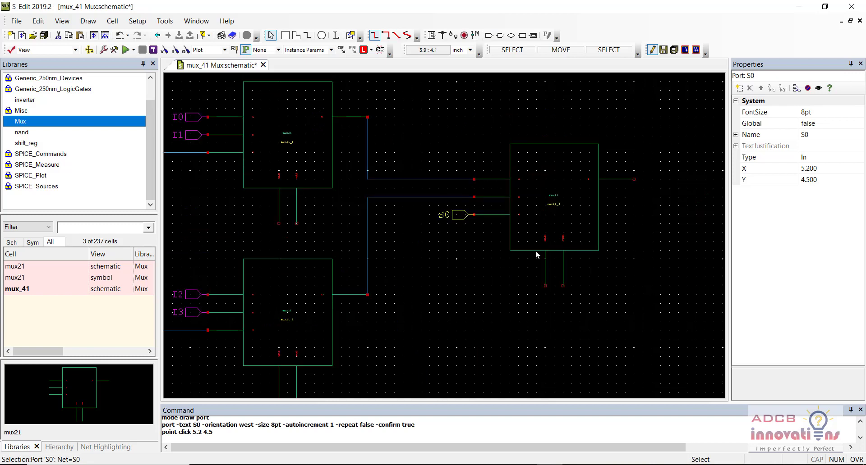
key("Left")
key("Right")
left_click(501, 36)
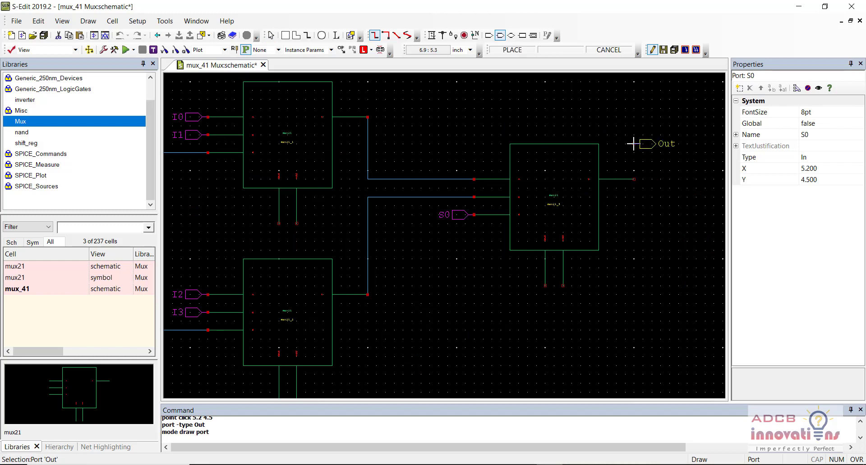
left_click(633, 179)
type("Y")
key("Return")
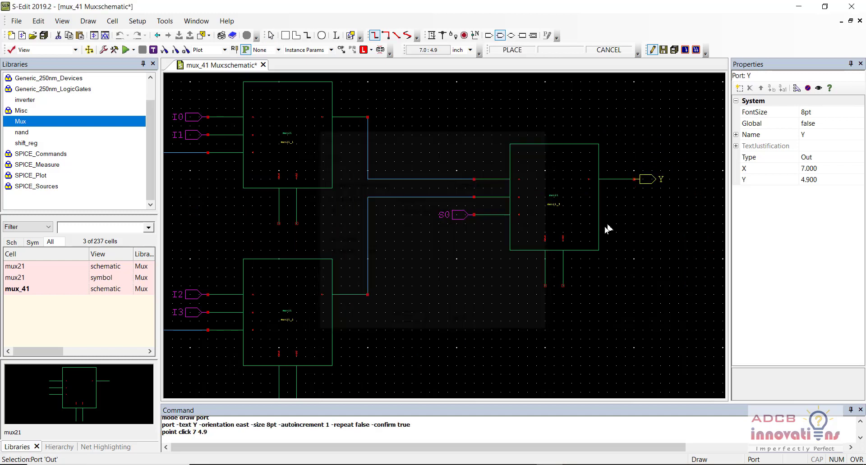
- Place Gnd symbols from the Misc library, rotated to 90 degrees, on the left supply pin beneath each of the three mux21 instances
key("Left")
key("Down")
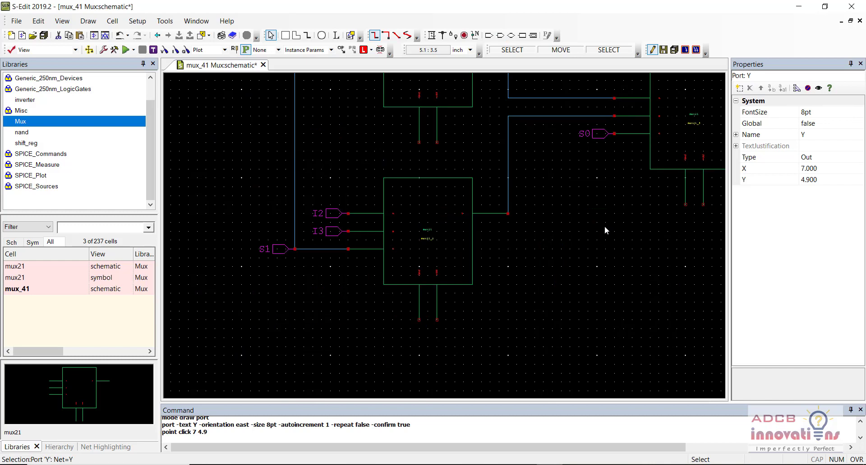
left_click(78, 227)
type("gnd")
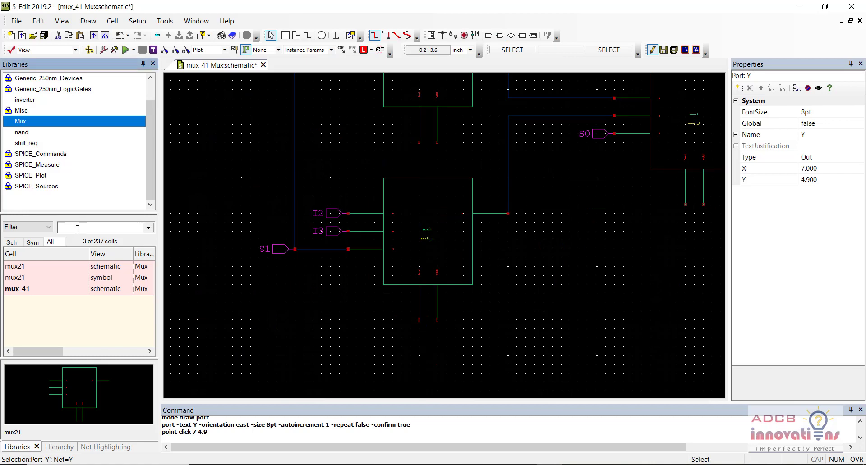
left_click(46, 111)
left_click(46, 266)
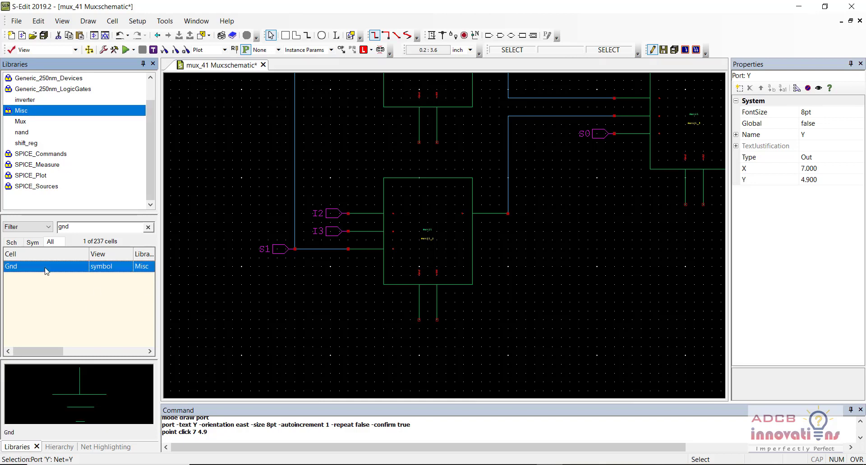
right_click(46, 267)
left_click(119, 102)
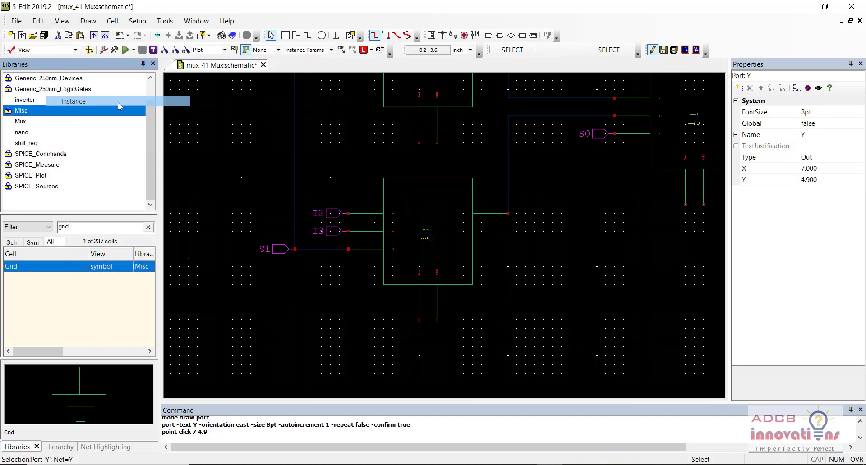
key("r")
key("r")
key("r")
left_click(418, 142)
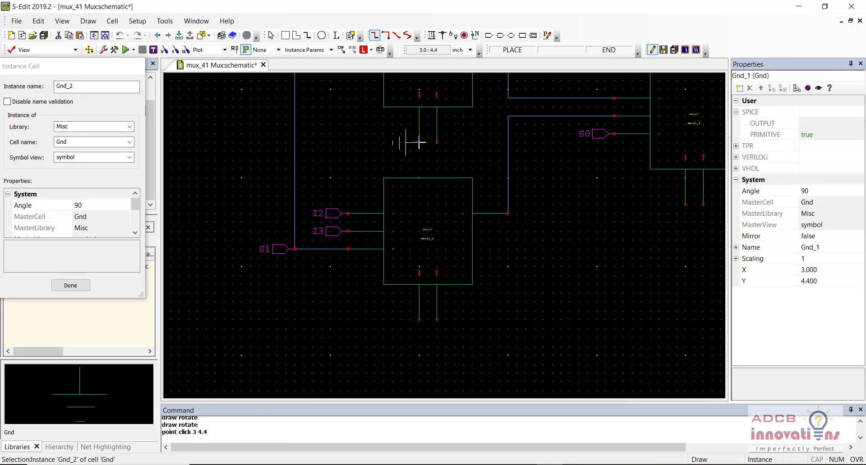
left_click(419, 319)
left_click(684, 205)
key("Escape")
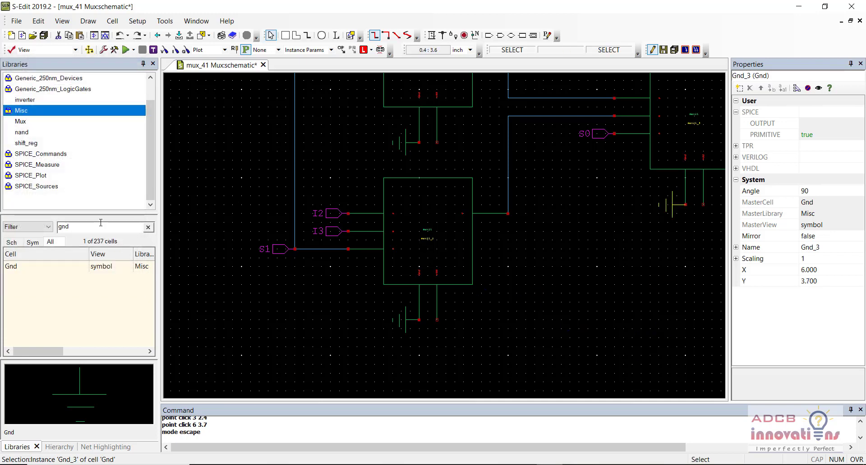
- Place Vdd symbols from the Misc library, rotated 180 degrees, on the right supply pin beneath each of the three mux21 instances
double_click(100, 223)
type("vdd")
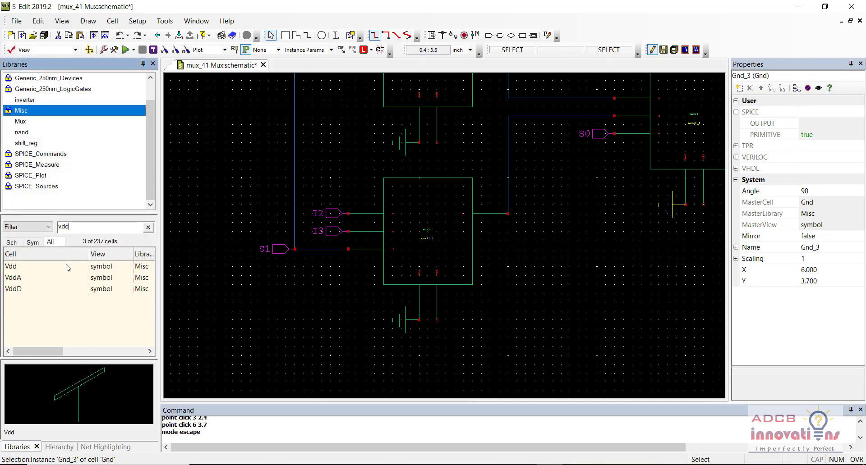
right_click(67, 267)
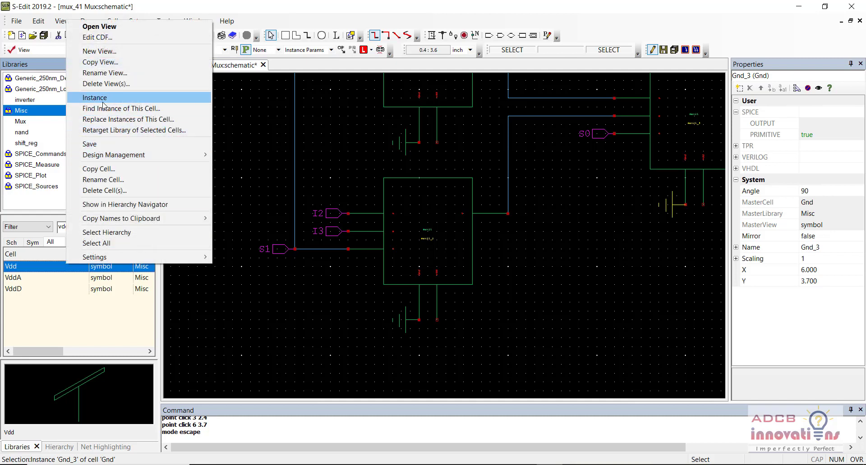
left_click(103, 102)
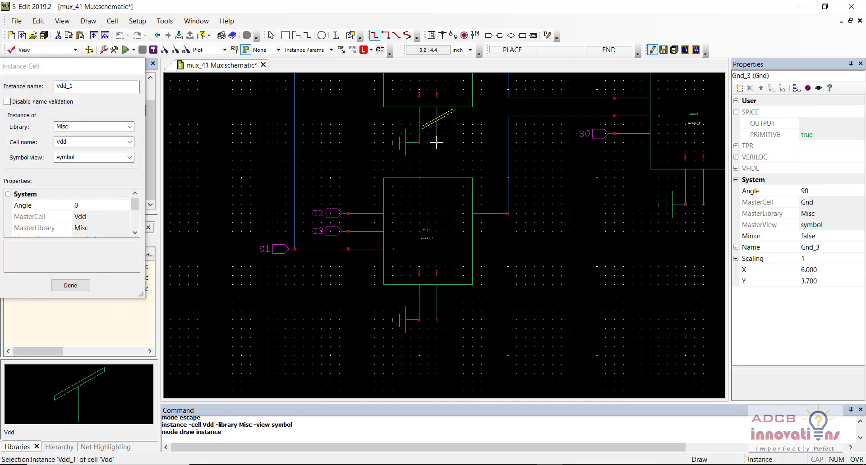
key("r")
key("r")
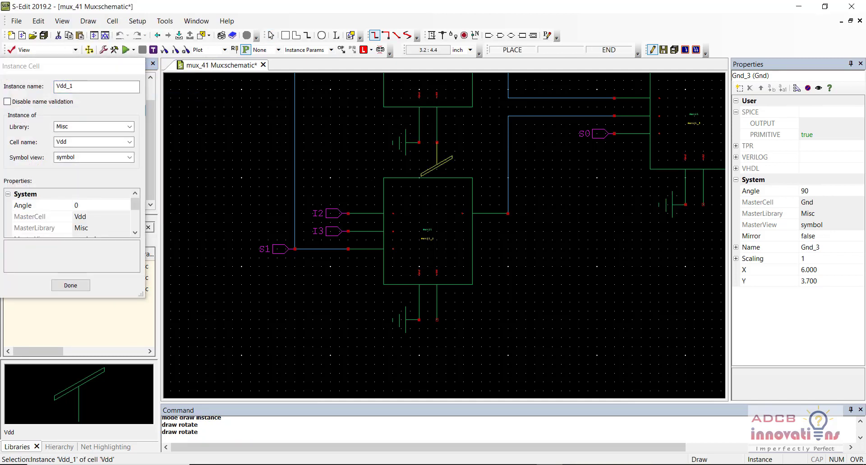
left_click(436, 142)
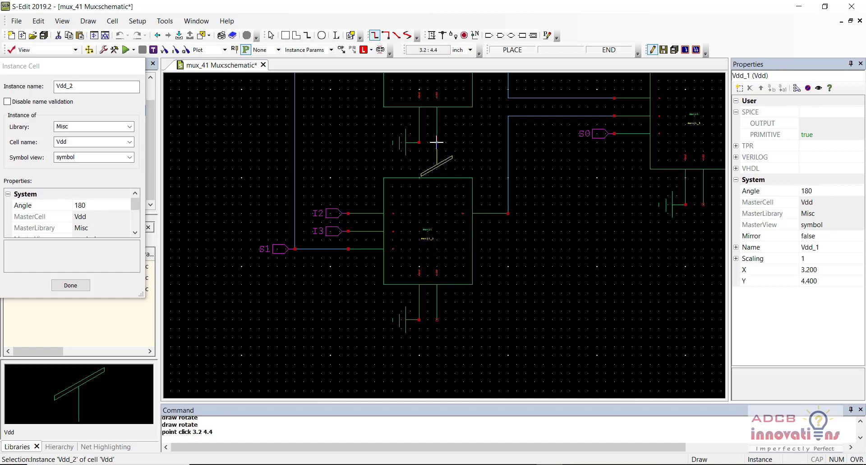
left_click(437, 320)
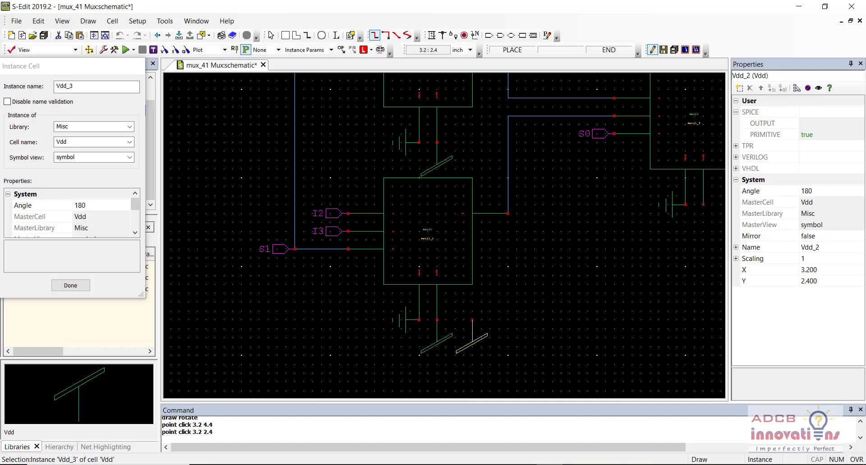
left_click(704, 204)
key("Escape")
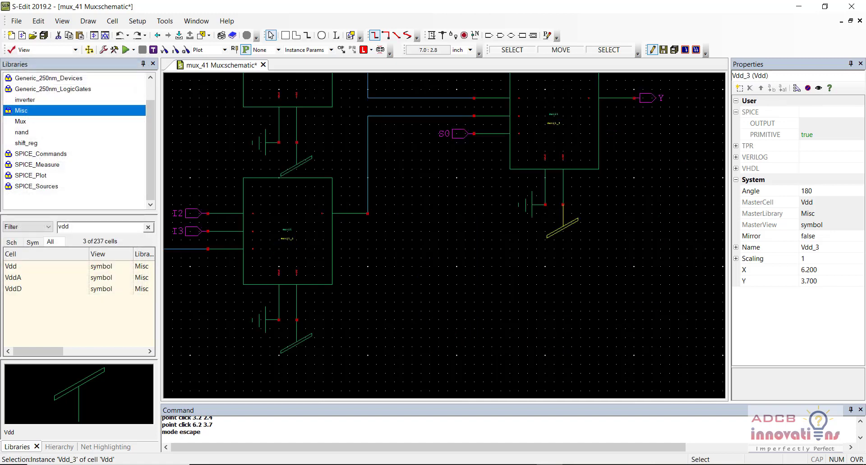
- Place a vdc voltage source from the SPICE_Sources library in the free area above the right mux21
key("Up")
key("Left")
key("minus")
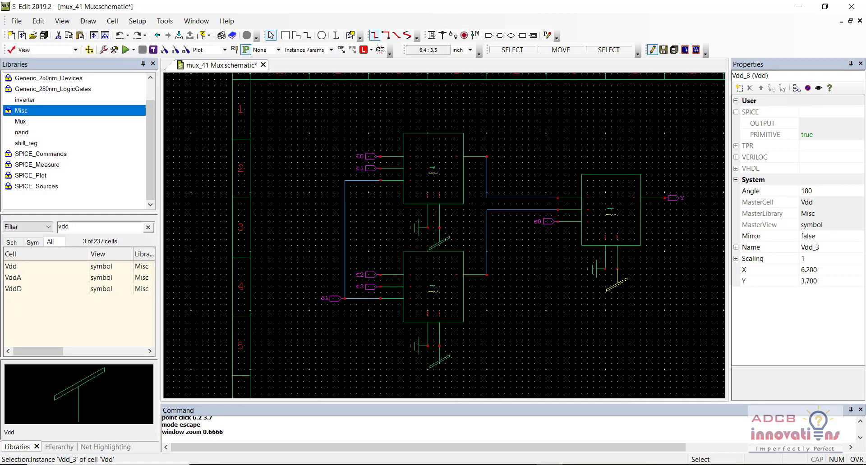
double_click(87, 228)
type("v")
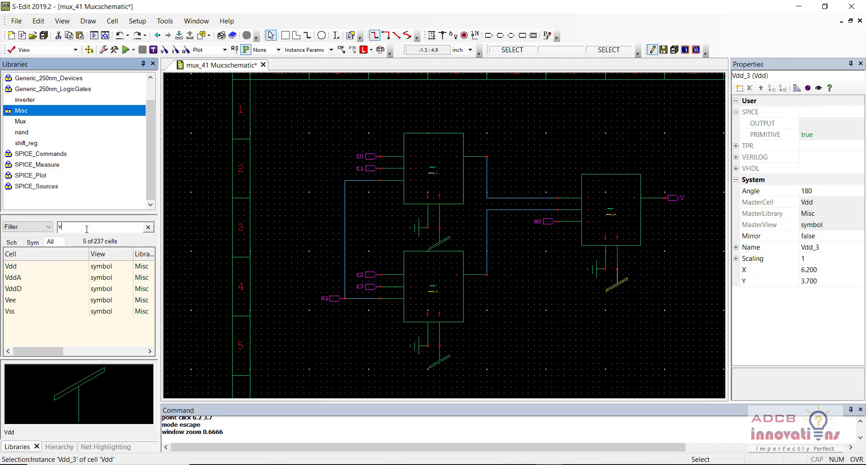
type("dc")
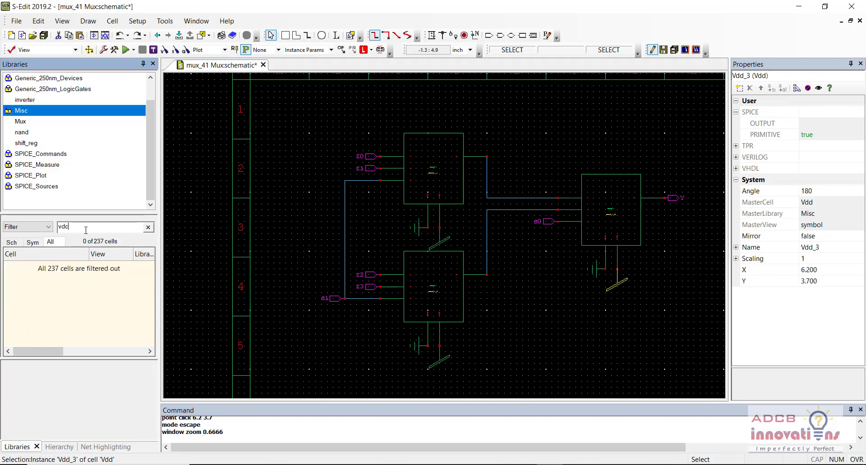
left_click(67, 186)
left_click(44, 266)
right_click(44, 262)
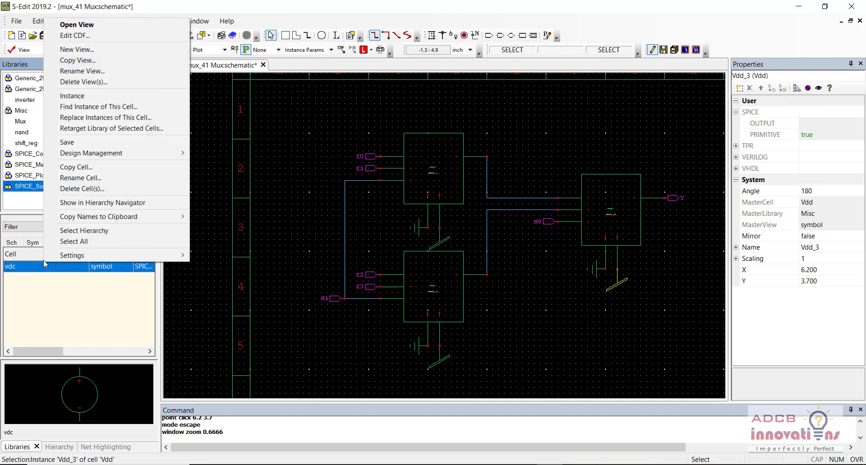
left_click(87, 96)
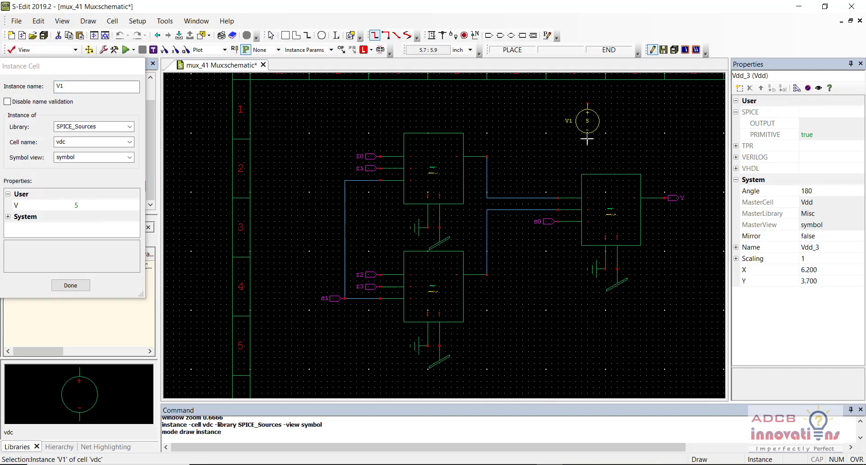
left_click(605, 133)
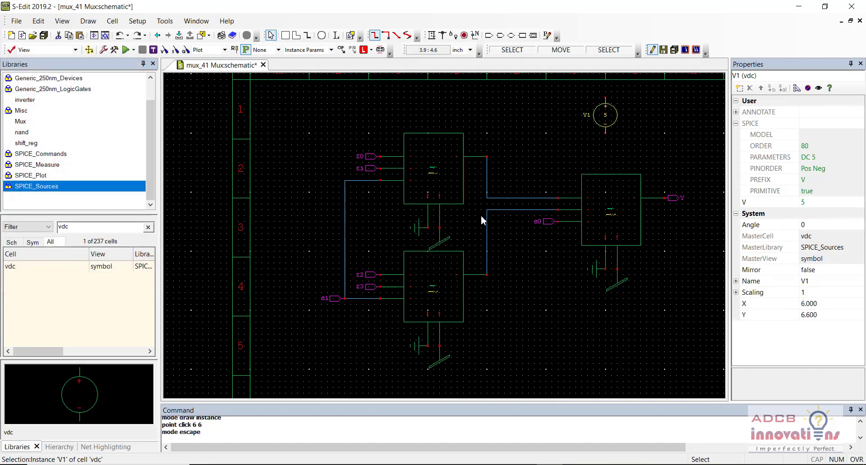
- Place a copy of the Gnd symbol, rotated to 0 degrees, on the negative terminal of the vdc source
left_click(415, 229)
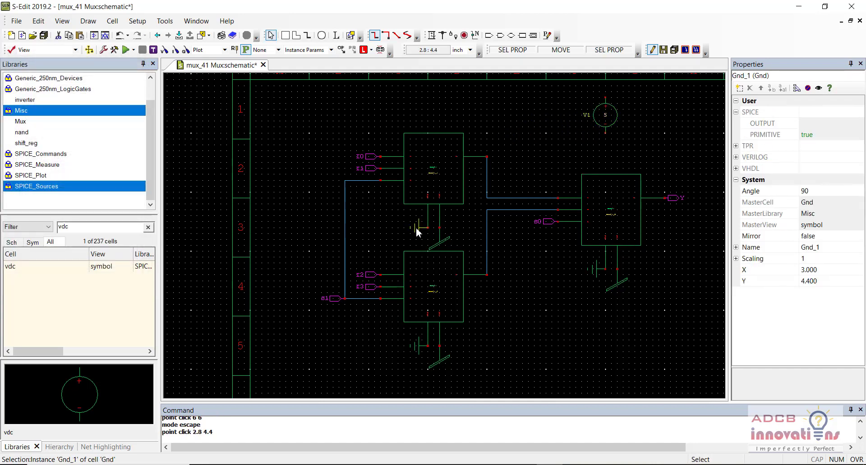
key("ctrl+c")
key("ctrl+v")
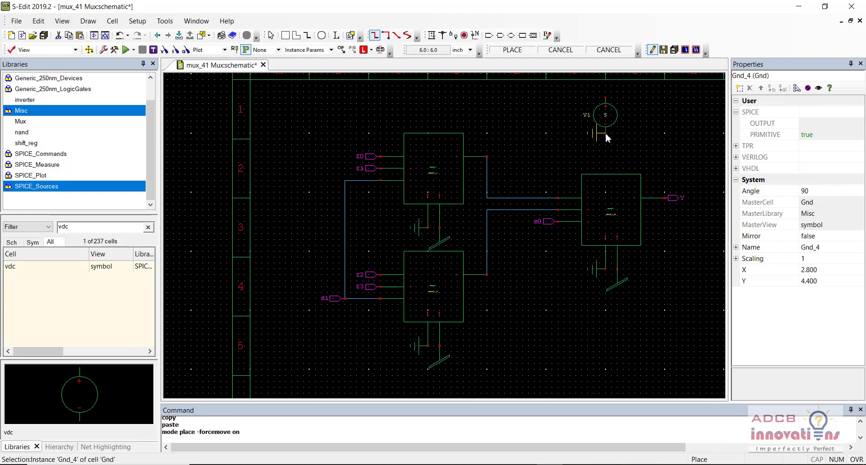
key("r")
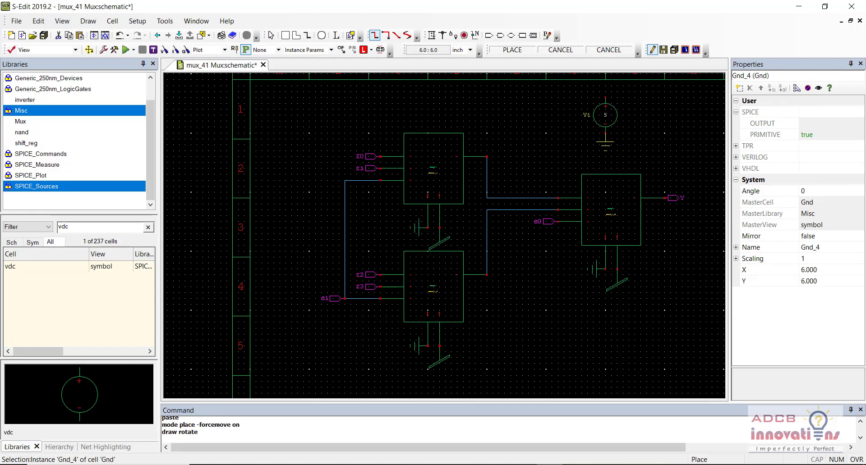
left_click(606, 133)
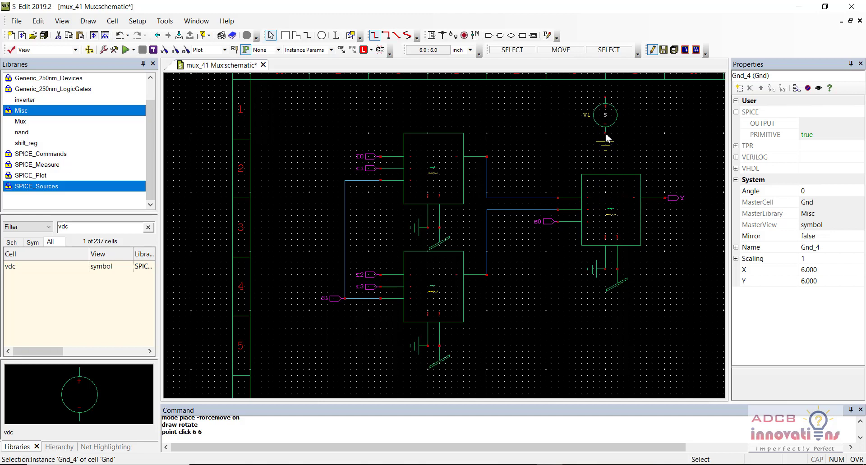
- Place a copy of the Vdd symbol, rotated to 0 degrees, on the positive terminal of the vdc source
left_click(440, 244)
key("ctrl+c")
key("ctrl+v")
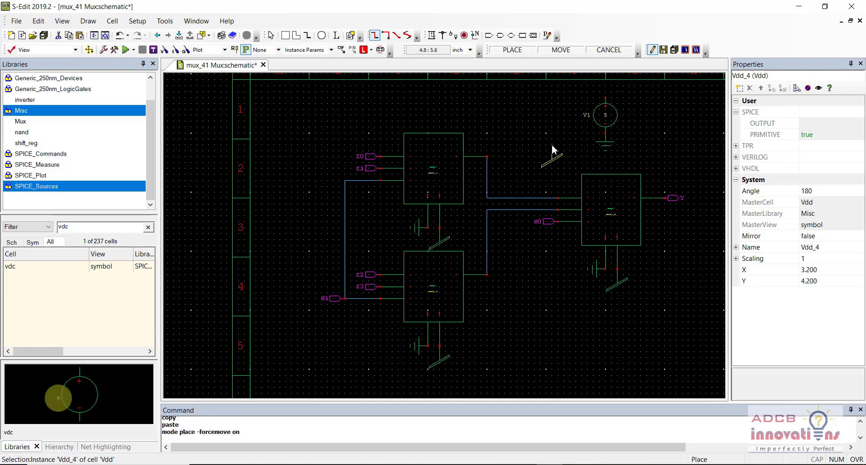
key("r")
key("r")
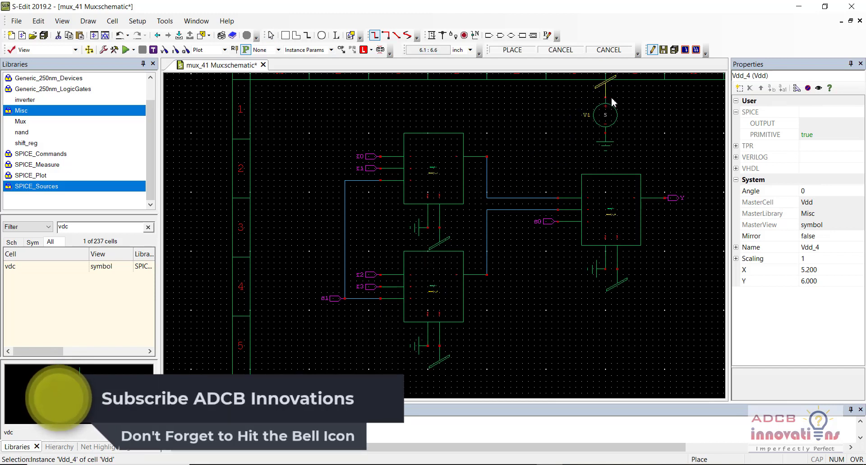
left_click(611, 97)
left_click(540, 139)
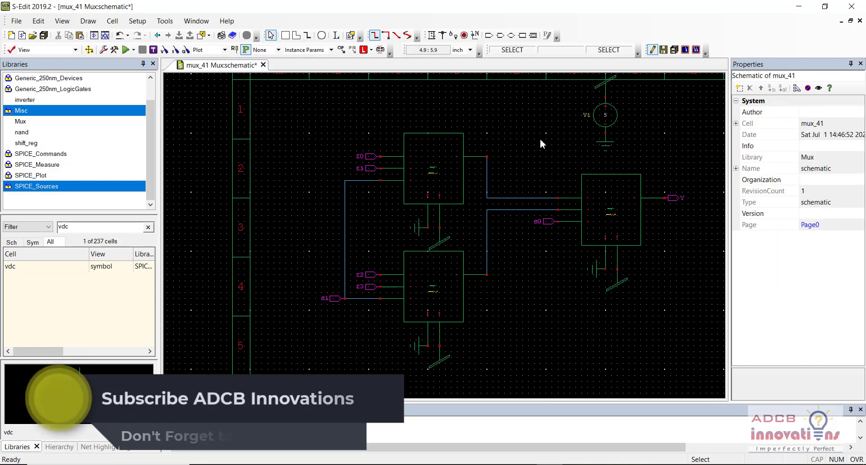
- Save the mux_41 schematic
left_click(292, 215)
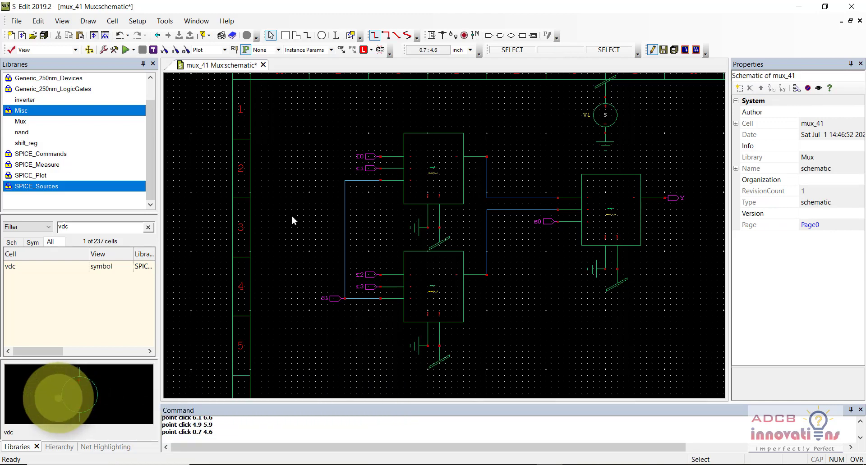
key("ctrl+s")
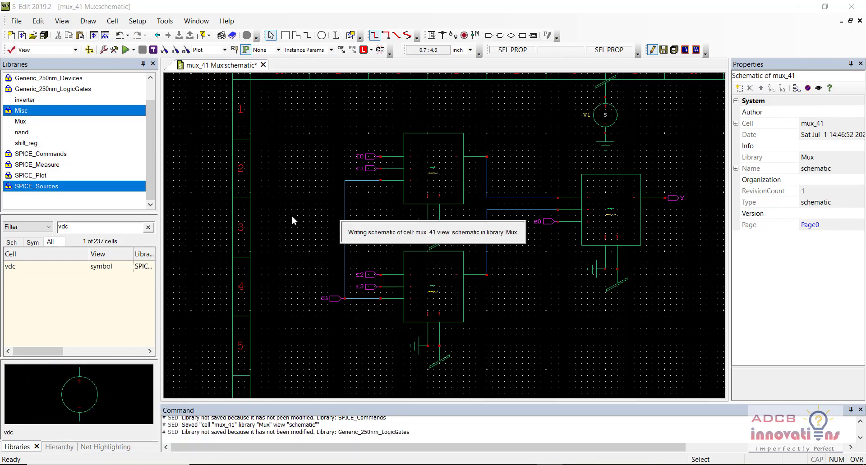
left_click(291, 217)
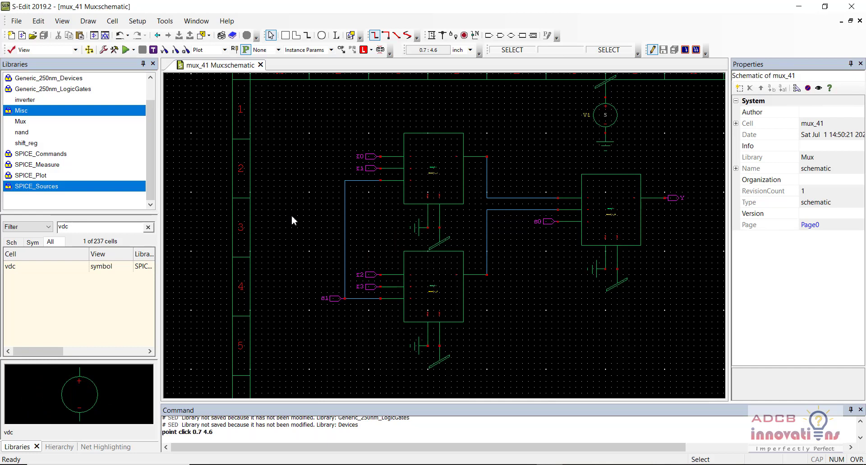
- Place vbit sources from the SPICE_Sources library on inputs I0 and I1, rotating the I0 one 180 degrees and keeping the I1 one upright
double_click(89, 229)
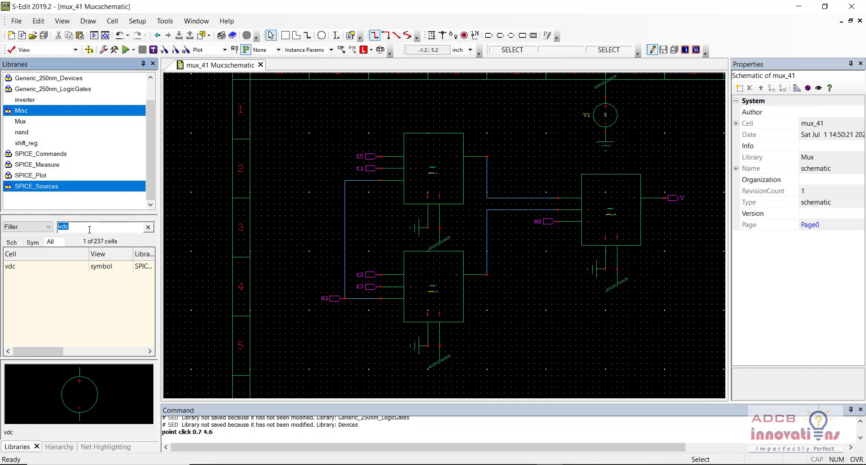
type("vbit")
left_click(62, 269)
right_click(62, 269)
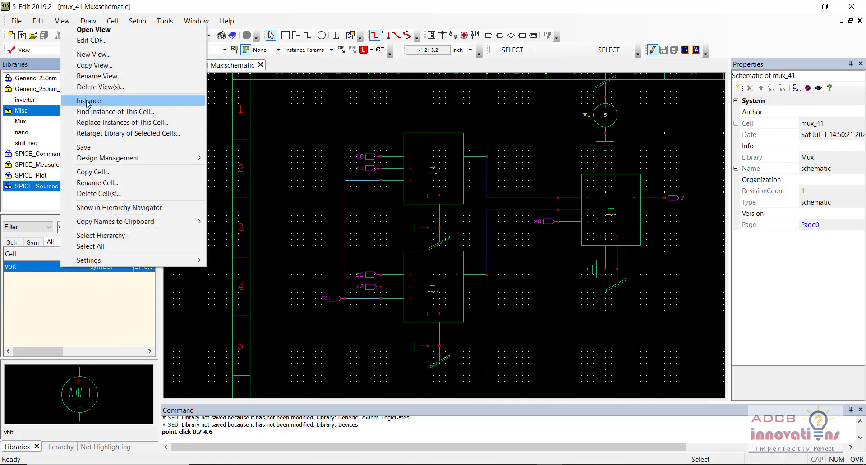
left_click(135, 101)
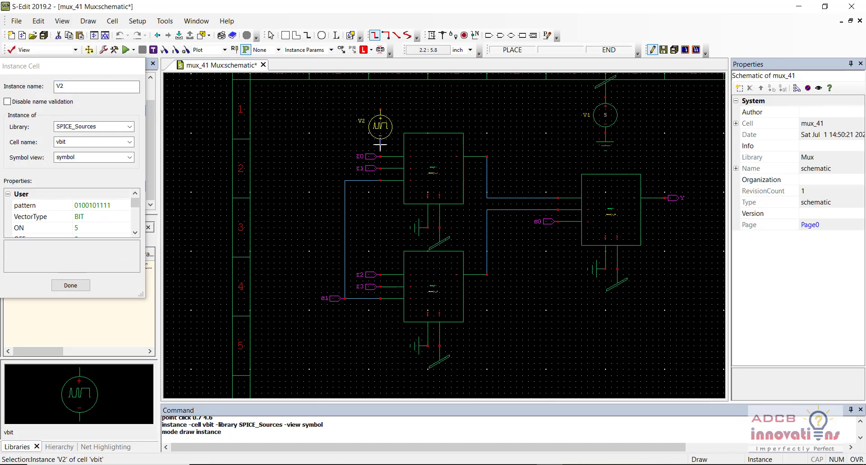
key("r")
key("r")
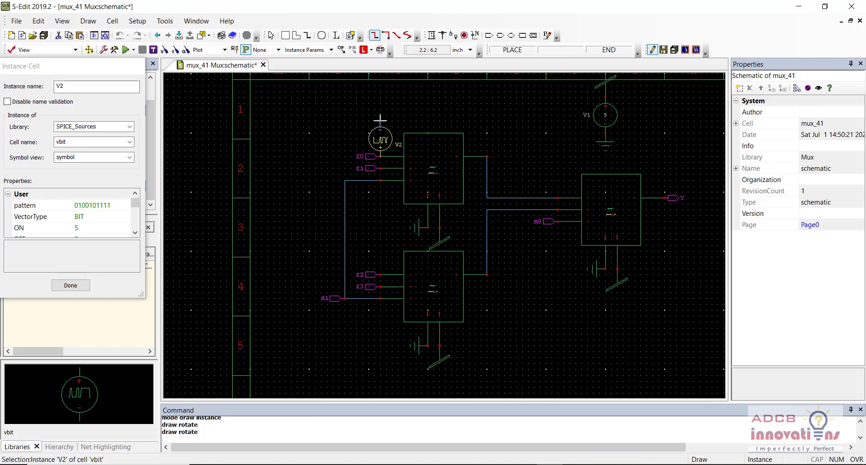
left_click(379, 120)
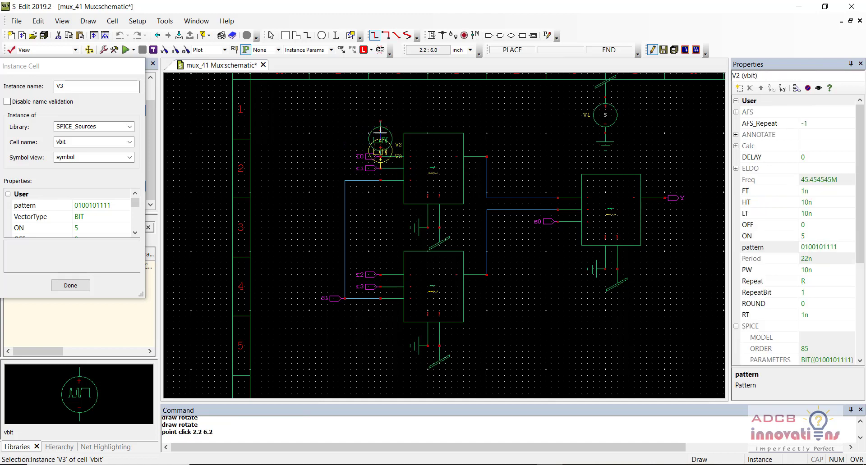
key("r")
key("r")
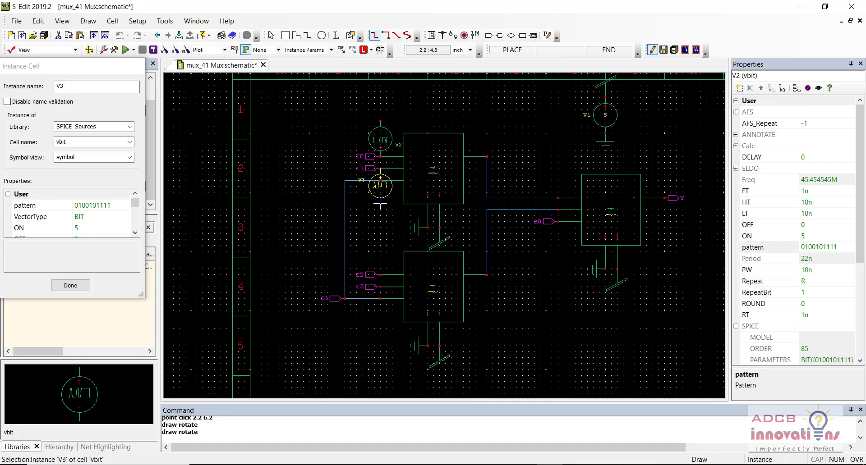
left_click(379, 204)
- Place a vbit source rotated 180 degrees above input I2 and an upright one below input I3
key("r")
key("r")
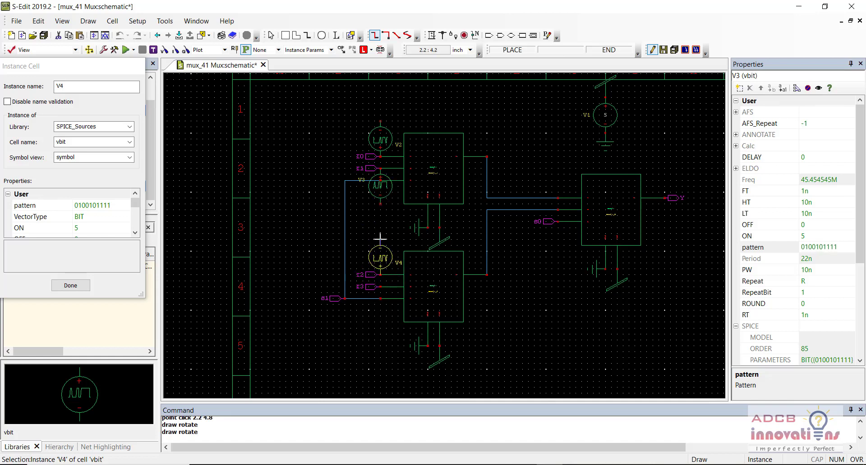
left_click(380, 237)
key("r")
key("r")
left_click(379, 322)
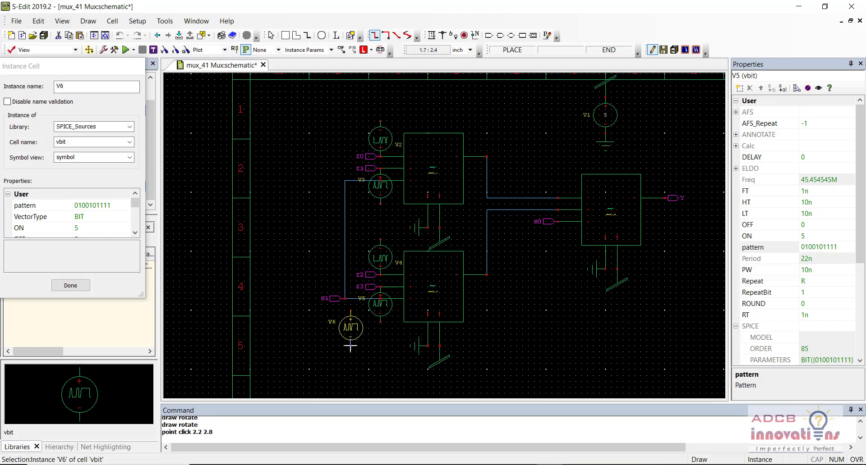
- Place upright vbit sources below select inputs S1 and S0, and end the placement
left_click(344, 335)
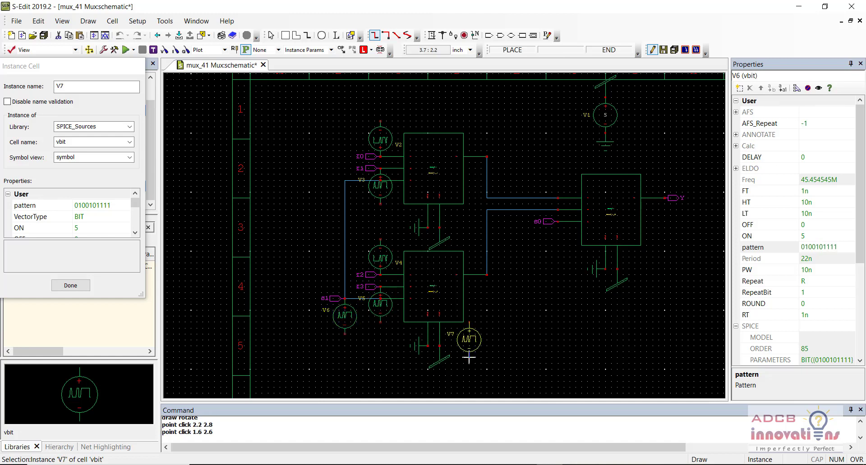
left_click(558, 257)
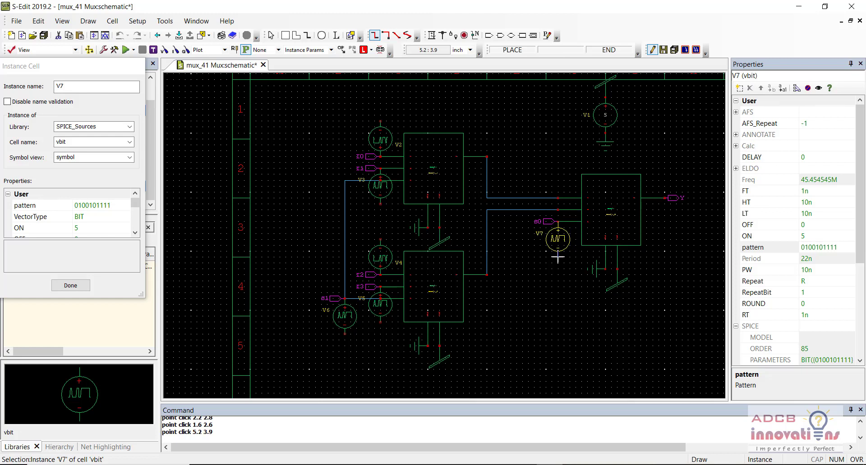
key("Escape")
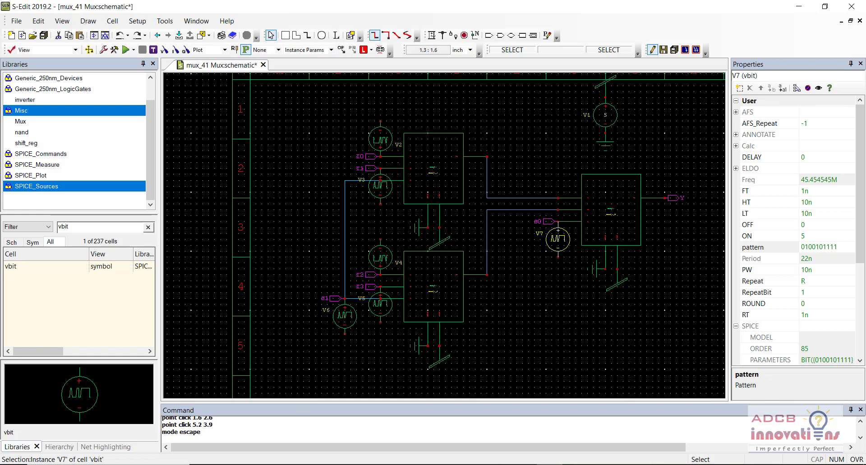
- Open Paint and start a text block on the blank canvas with the truth table header "S0 S1 Y"
left_click(122, 464)
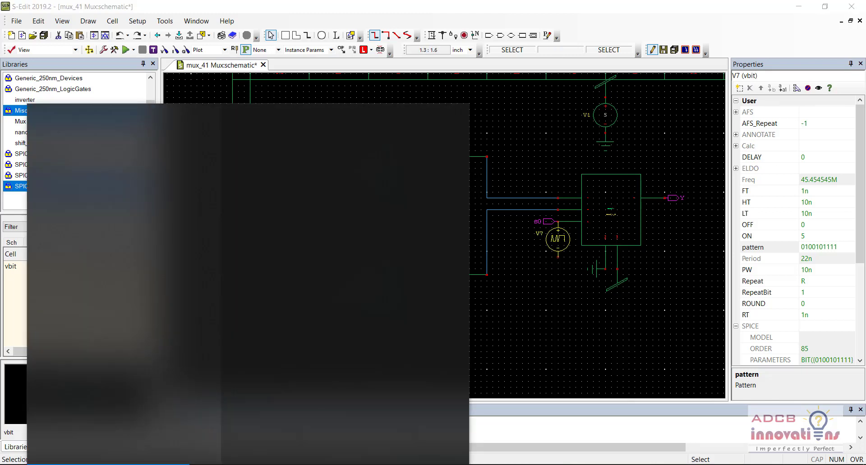
type("paint")
key("Return")
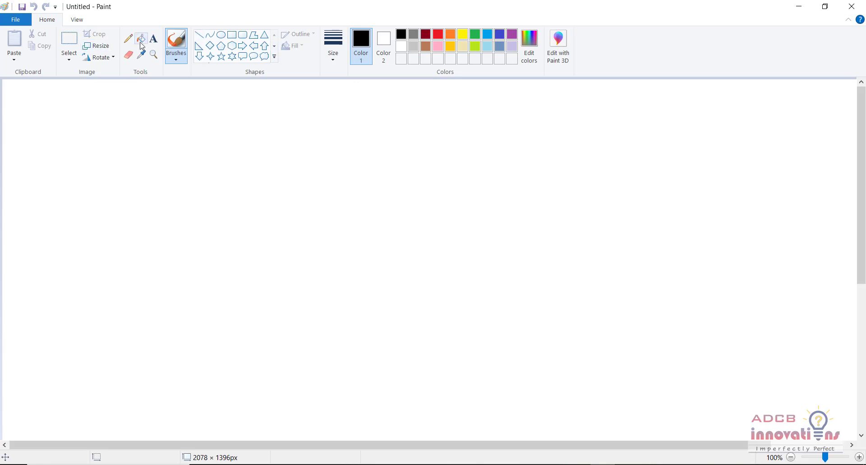
left_click(153, 38)
left_click(195, 105)
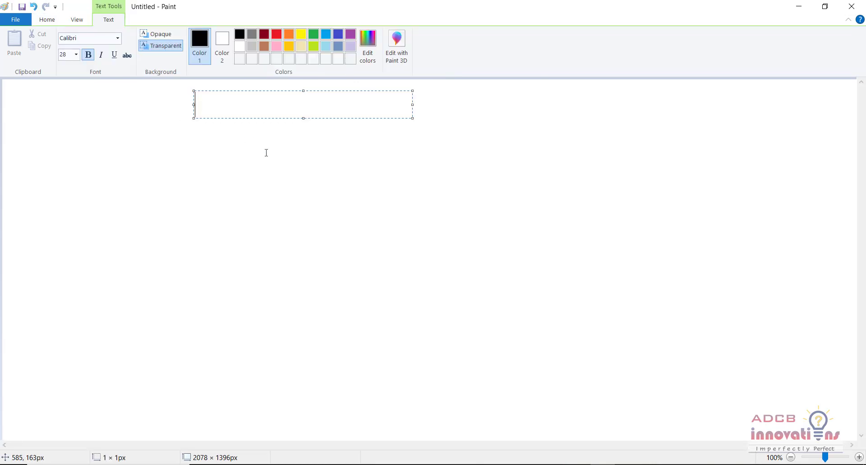
type("S0 S1 Y")
key("Return")
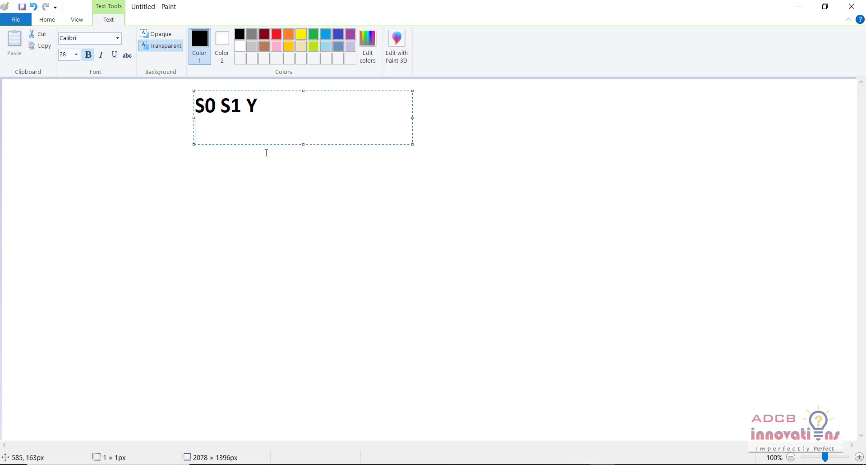
- Fill the S0 and S1 columns below the header with the combinations 0 0, 0 1, 1 0 and 1 1
type("0")
key("Return")
type("0")
key("Return")
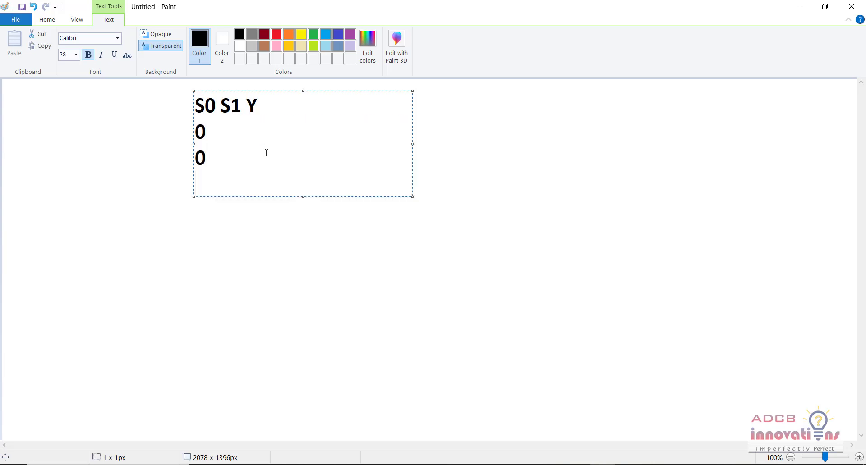
type("1")
key("Return")
type("10 1")
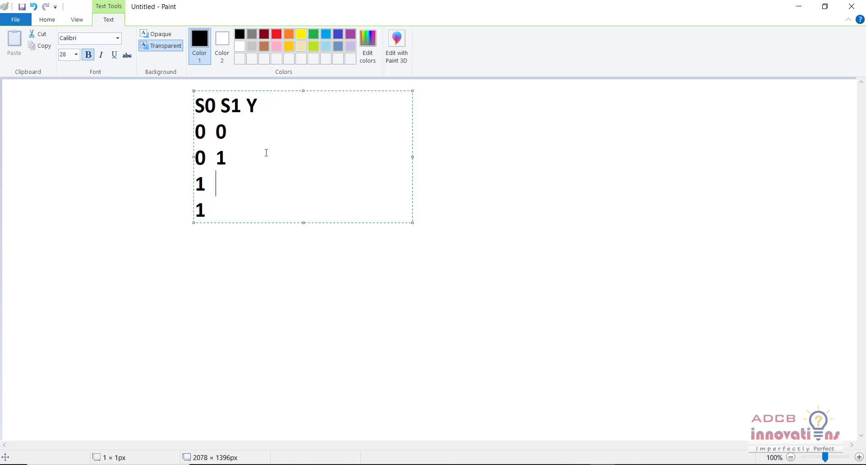
type("0")
type("1")
- Fill the Y column of the truth table with I0, I1, I2 and I3 for the four rows
key("Up")
key("Up")
key("Up")
type("I0")
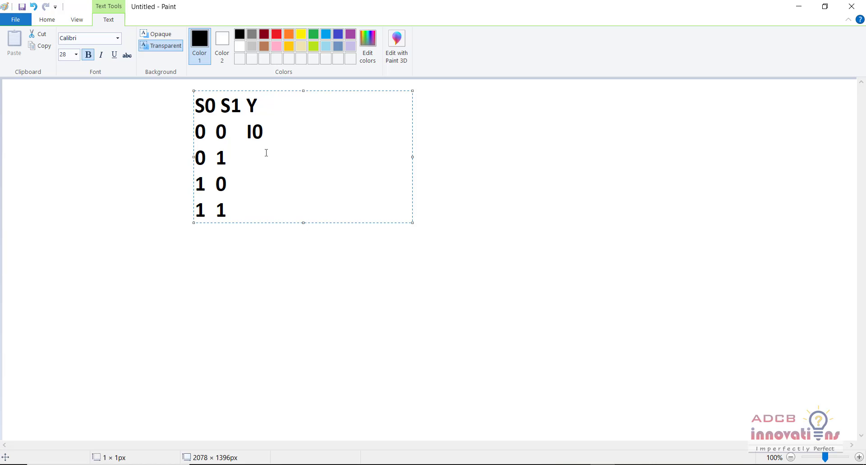
type("I1")
type("   I")
type("2")
key("Down")
type("I3")
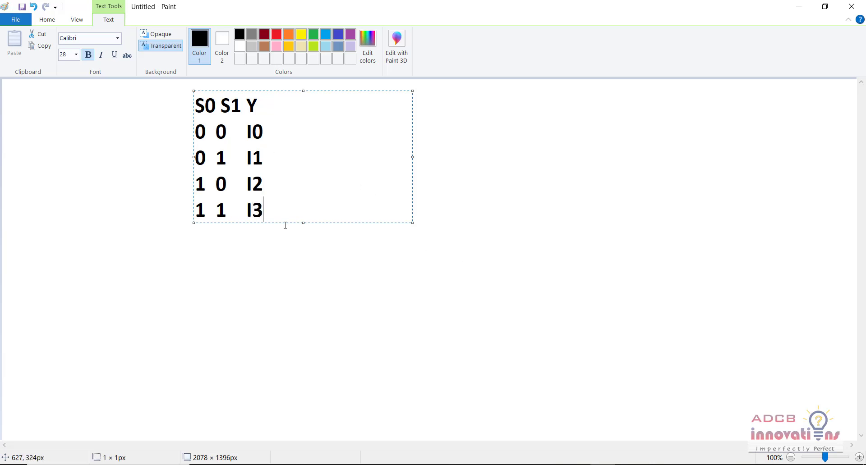
- Commit the truth table text to the canvas and switch back to the S-Edit schematic
mouse_move(271, 212)
left_mouse_down()
mouse_move(246, 130)
mouse_move(205, 87)
mouse_move(195, 100)
left_mouse_up()
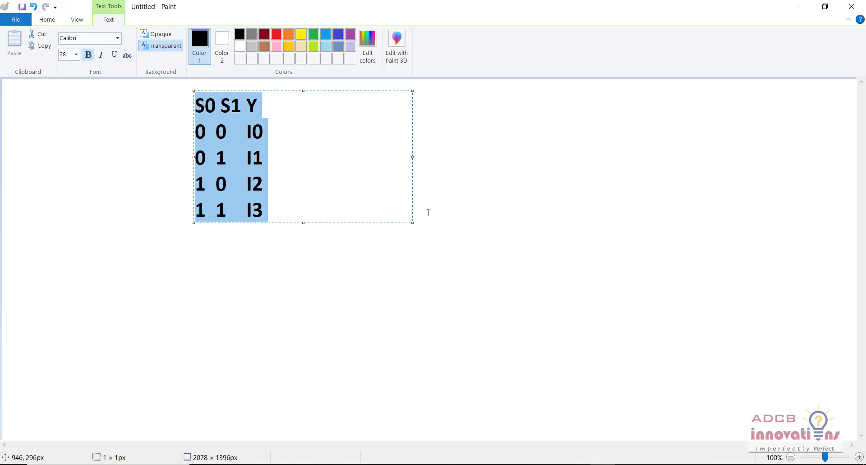
left_click(558, 207)
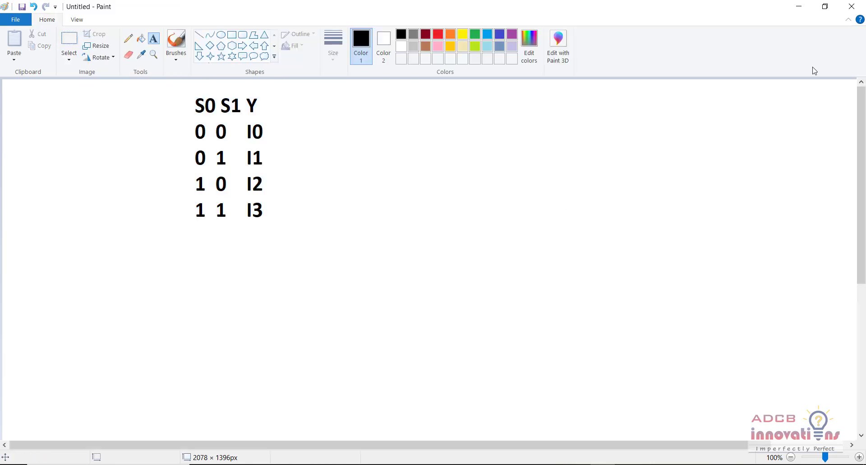
left_click(799, 7)
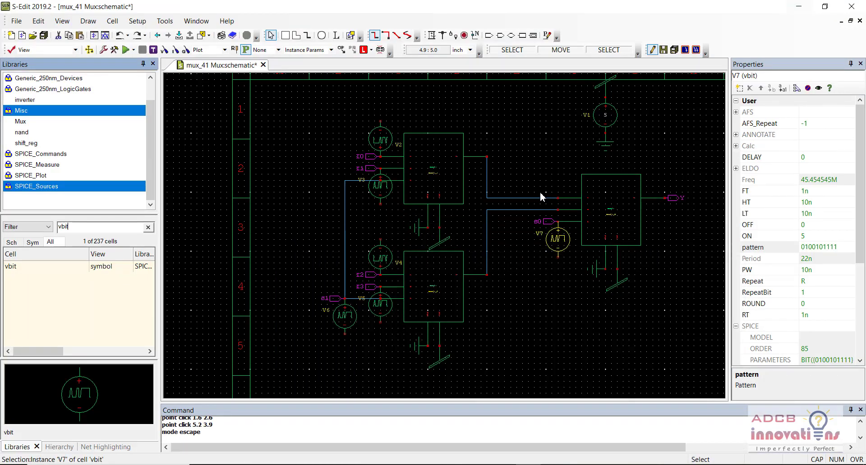
- Copy the ground symbol beneath V1 and place copies on the lower terminals of sources V7, V5 and V6
left_click(606, 144)
key("ctrl+c")
key("ctrl+v")
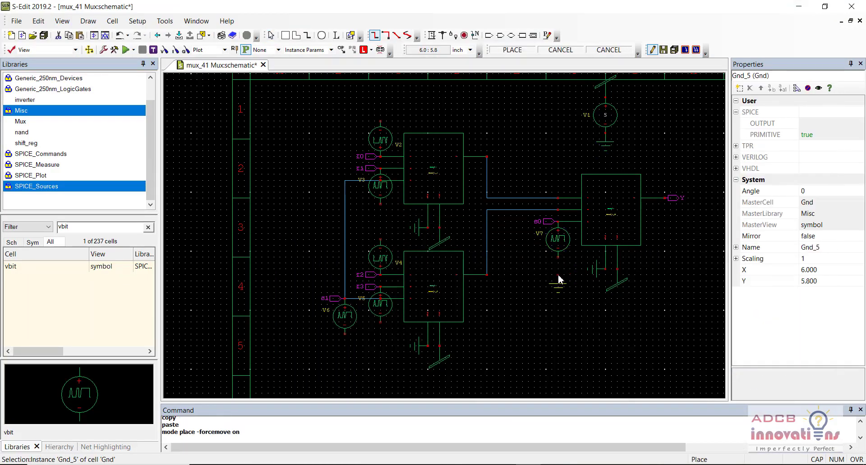
left_click(558, 264)
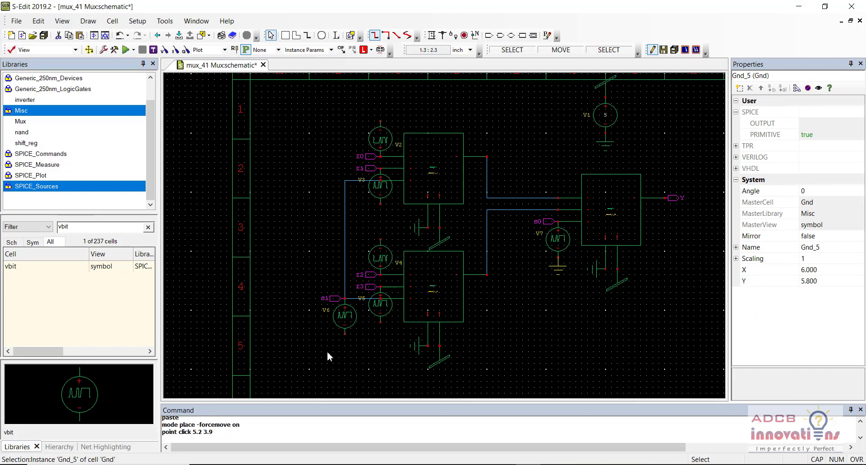
key("ctrl+v")
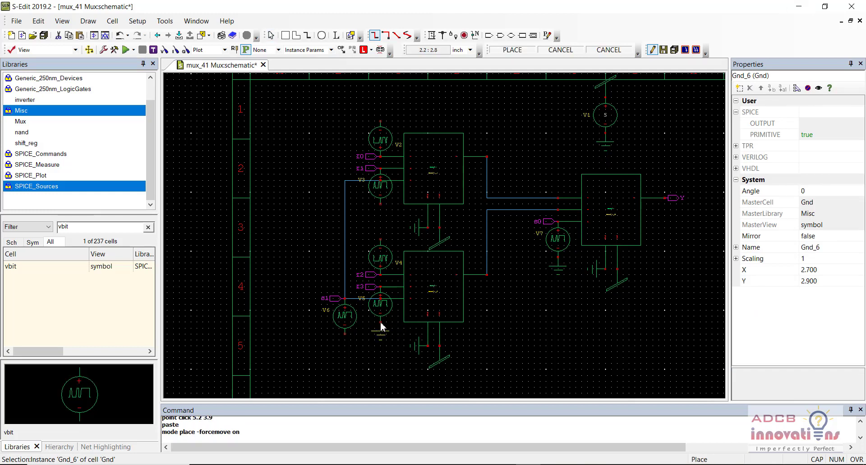
left_click(380, 331)
key("ctrl+v")
left_click(345, 345)
- Paste a ground rotated 180° on the upper terminal of V4 and one rotated 270° on the lower terminal of V3
key("ctrl+v")
key("r")
key("r")
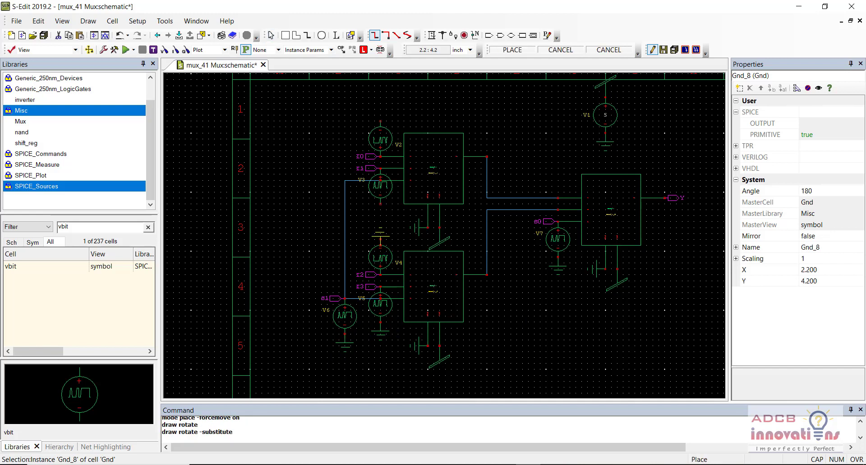
left_click(380, 244)
key("ctrl+v")
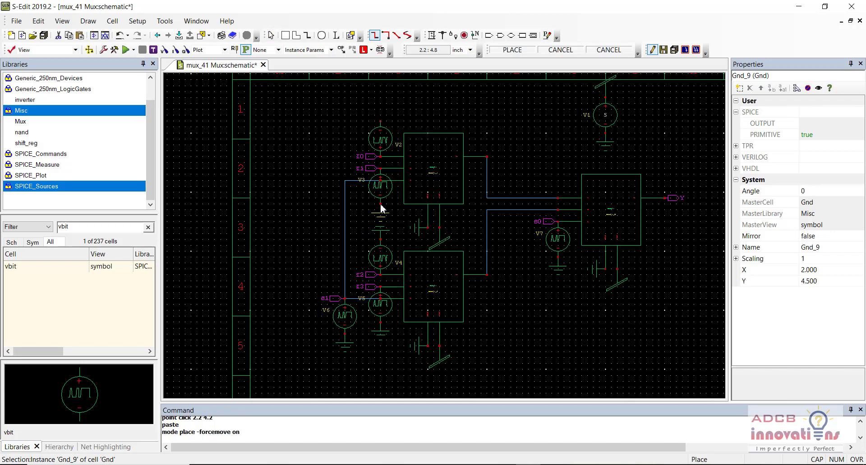
key("r")
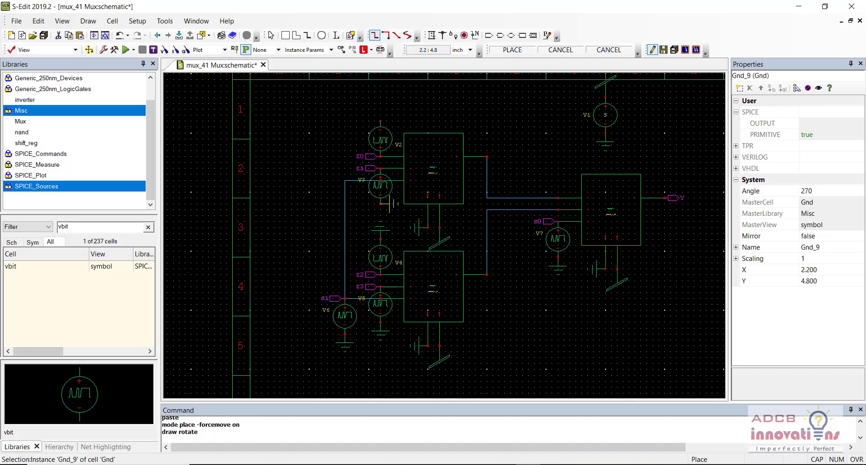
left_click(380, 204)
- Paste a ground rotated 180° on the upper terminal of V2 and save the schematic
key("ctrl+v")
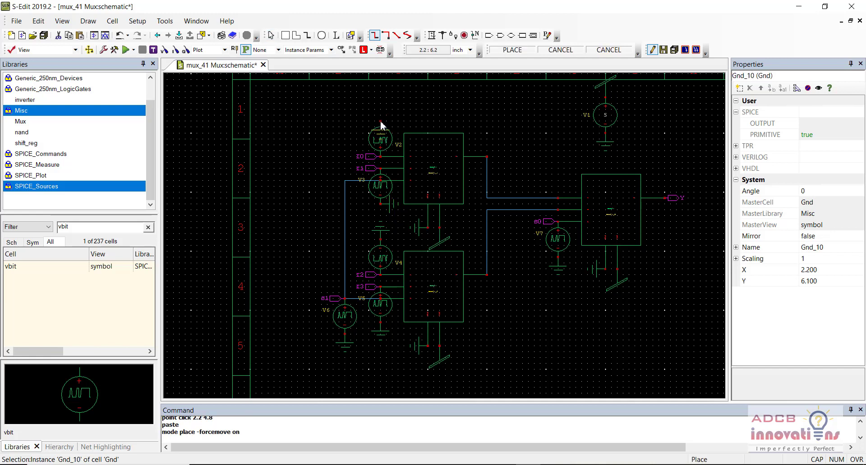
key("r")
key("r")
left_click(380, 108)
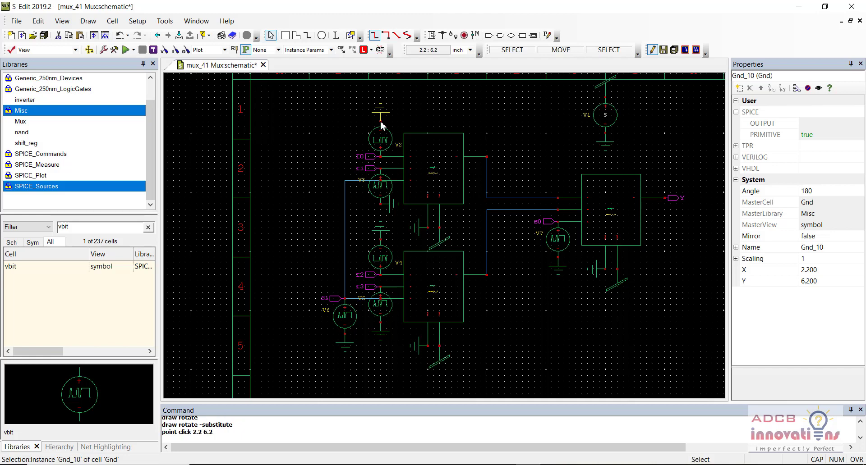
left_click(534, 335)
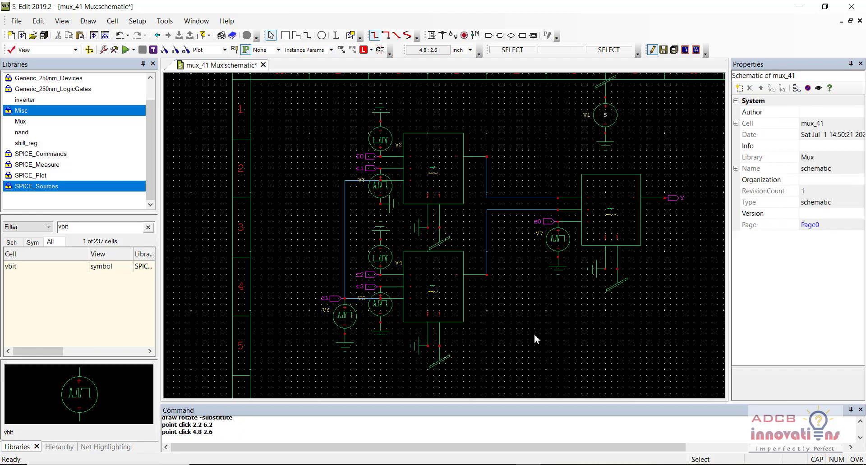
key("ctrl+s")
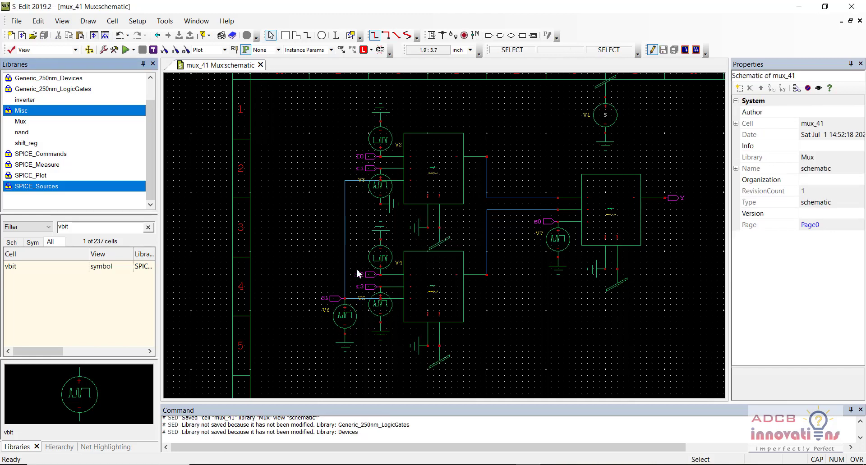
- Limit the cell list to the SPICE_Plot library and select the existing filter text for replacement
double_click(87, 224)
left_click(63, 175)
double_click(79, 227)
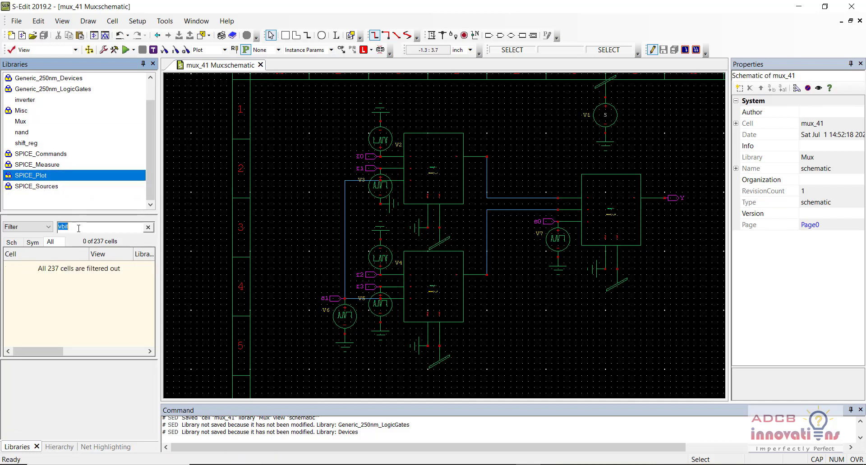
type("VPLO")
key("BackSpace")
key("BackSpace")
key("BackSpace")
key("BackSpace")
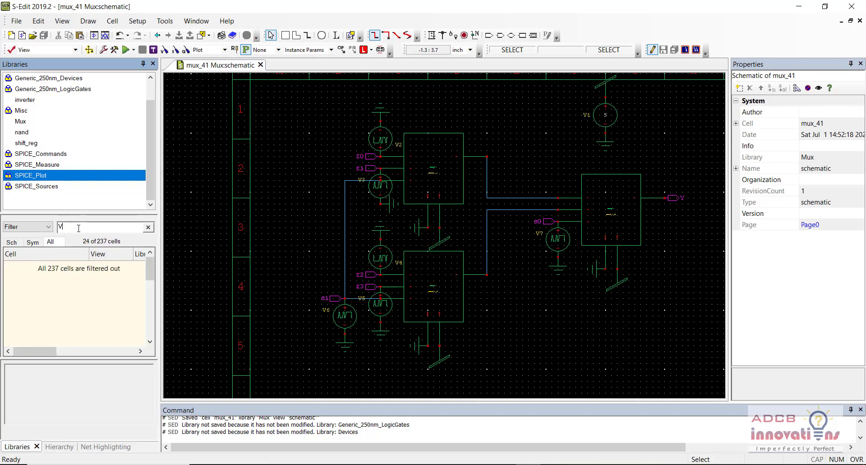
type("vpl")
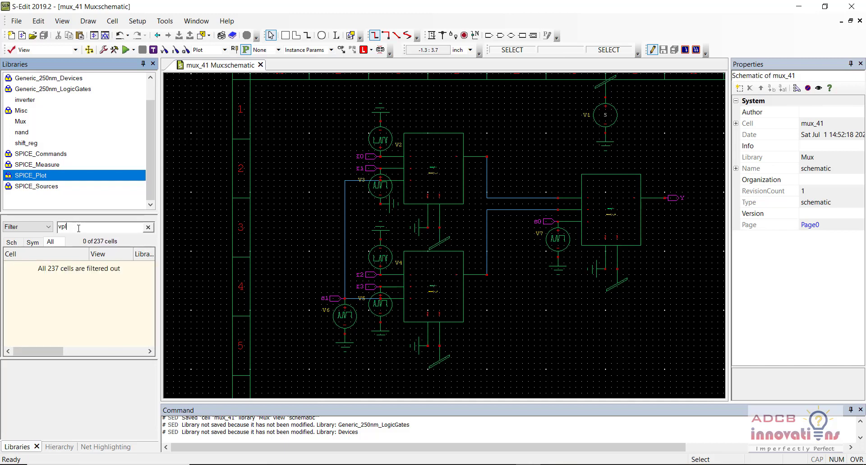
type("o")
key("BackSpace")
key("BackSpace")
key("BackSpace")
key("BackSpace")
- Filter the cells by "vol" and place a V_VoltagePrint instance rotated 180° on the I0 node
type("o")
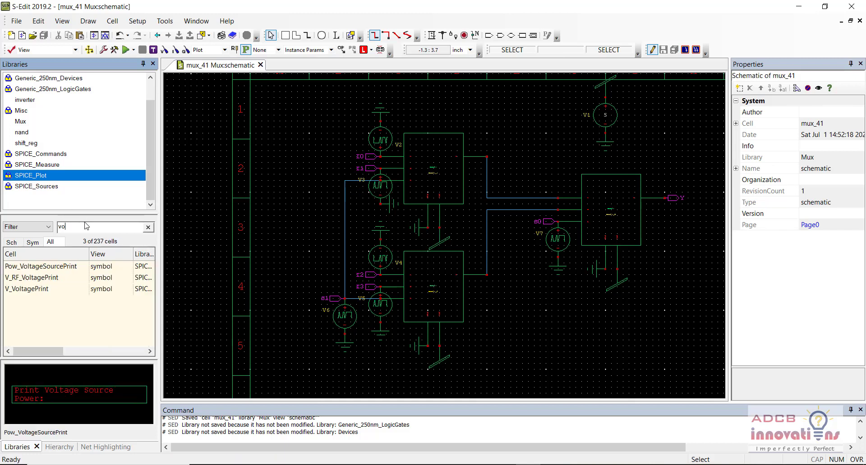
type("l")
left_click(70, 289)
right_click(70, 289)
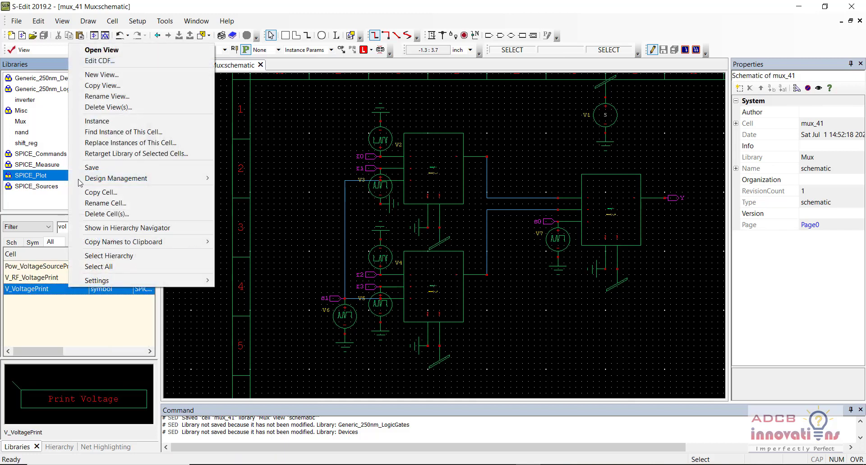
left_click(92, 121)
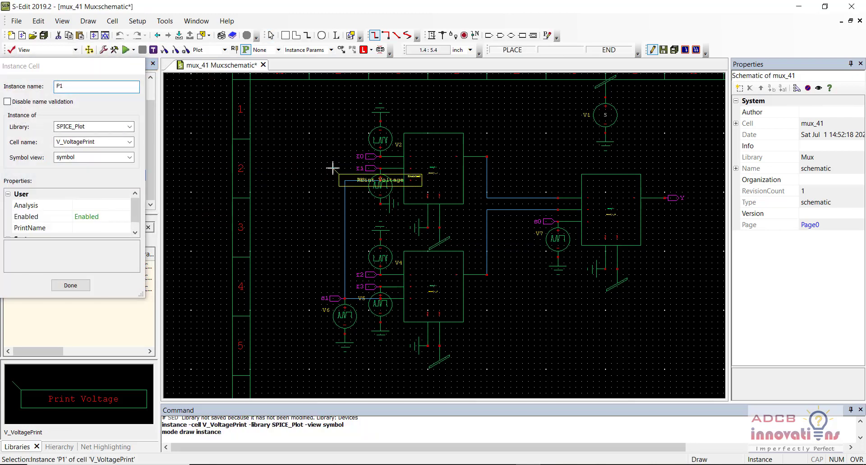
left_click(380, 157)
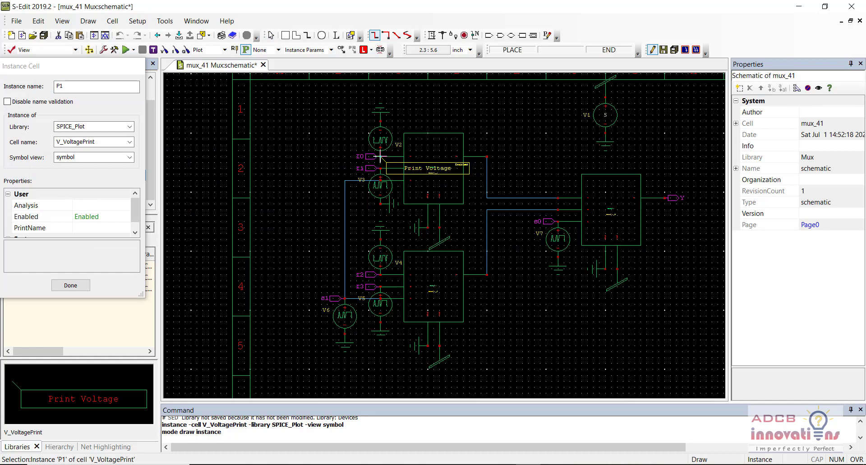
key("r")
key("r")
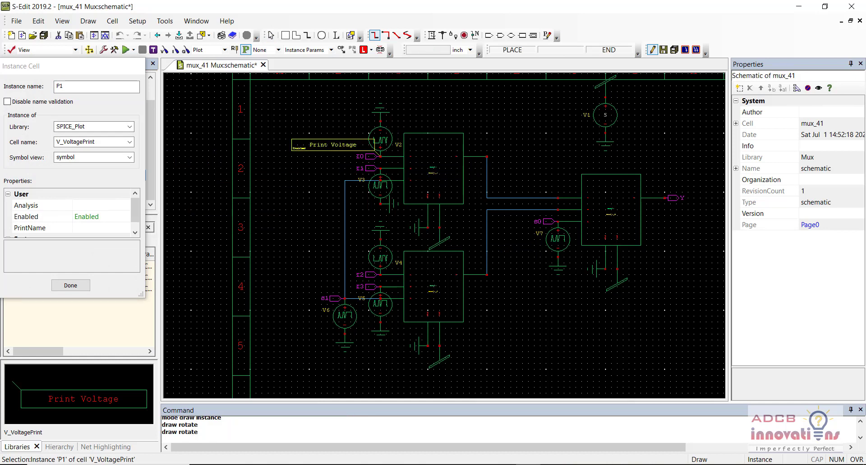
left_click(380, 156)
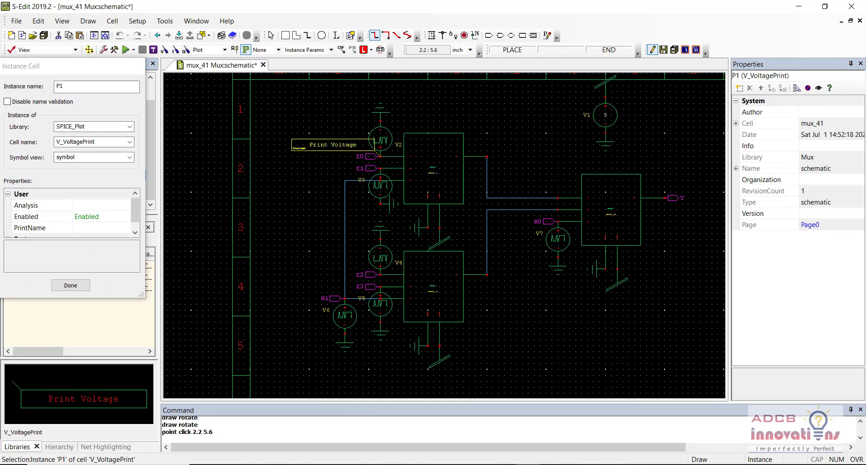
- Place more V_VoltagePrint instances on the I1, I2, I3, S1 and S0 nodes
left_click(380, 168)
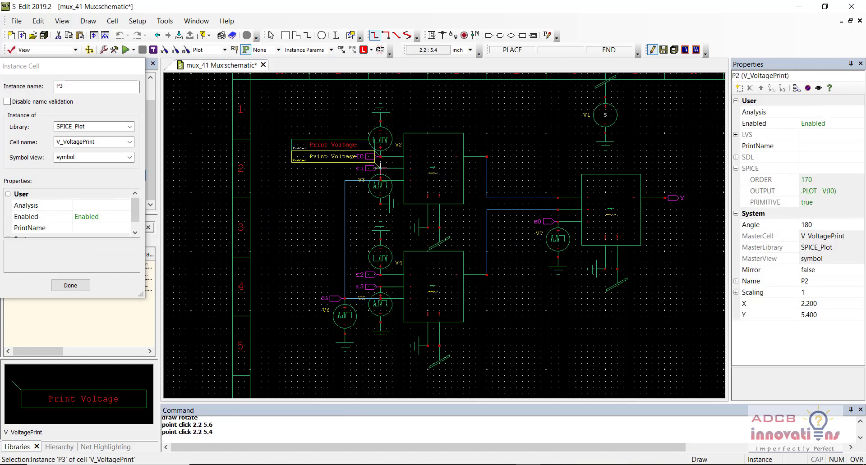
left_click(380, 274)
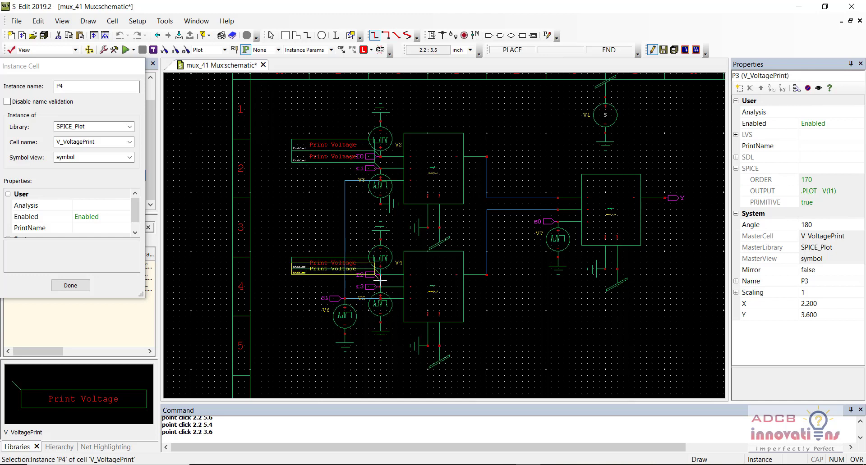
left_click(344, 298)
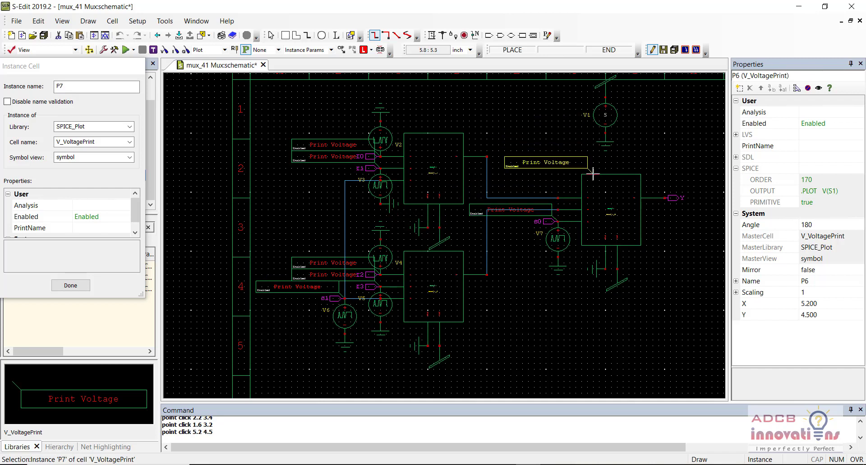
- Rotate the next V_VoltagePrint instance back to 0°, place it on output Y and save the schematic
key("r")
key("r")
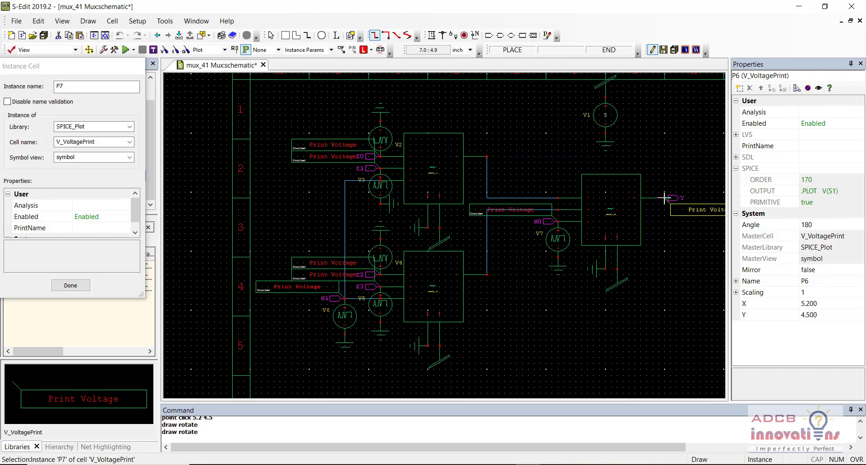
left_click(664, 198)
key("Escape")
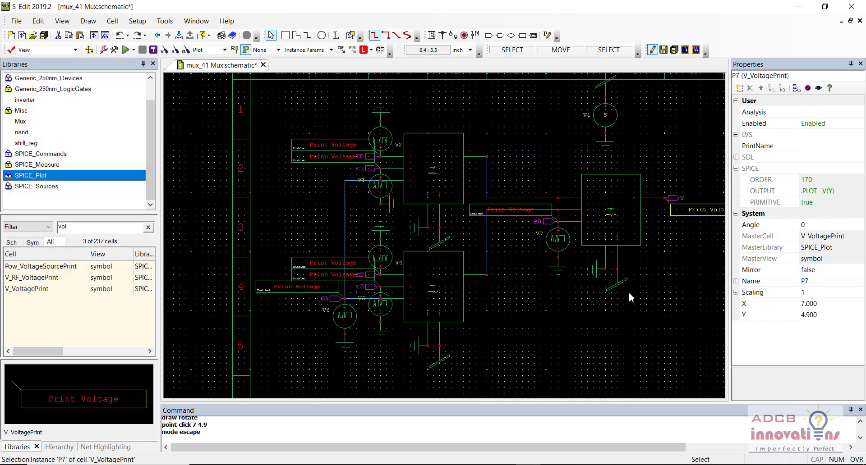
left_click(601, 351)
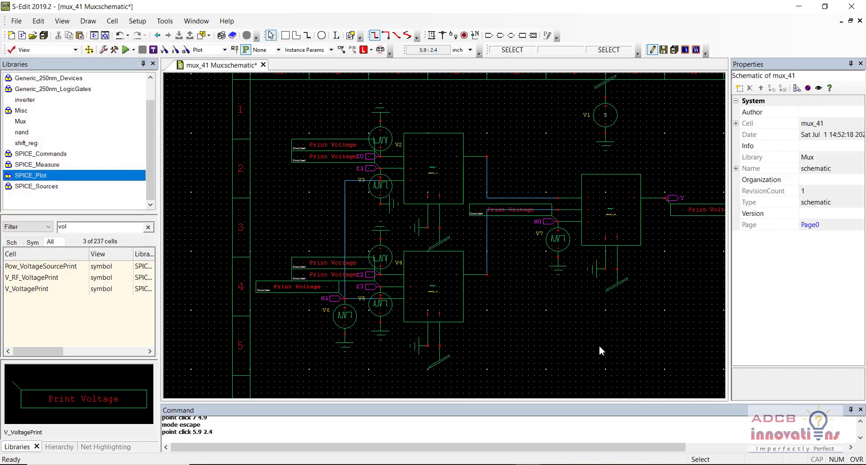
key("ctrl+s")
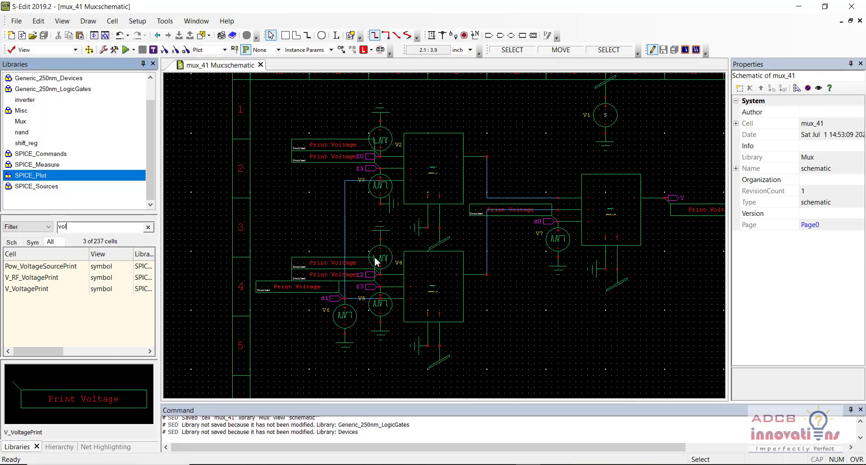
- Set the bit pattern of source V2 to 101011110
left_click(386, 139)
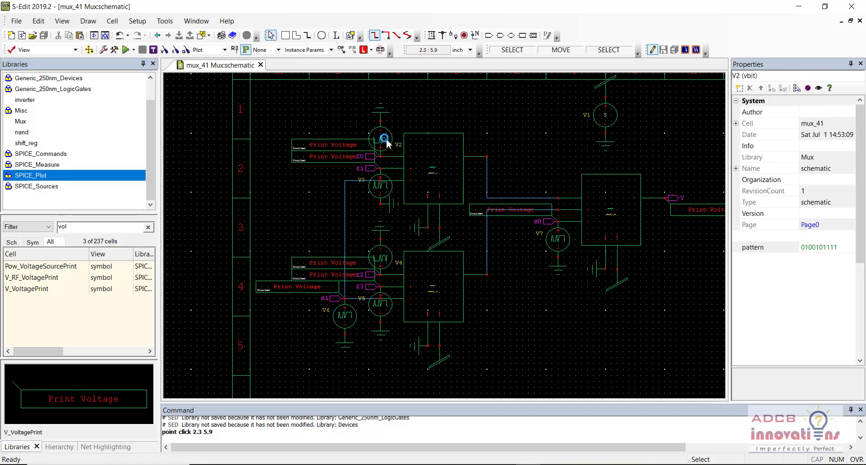
left_click(820, 247)
type("10101111")
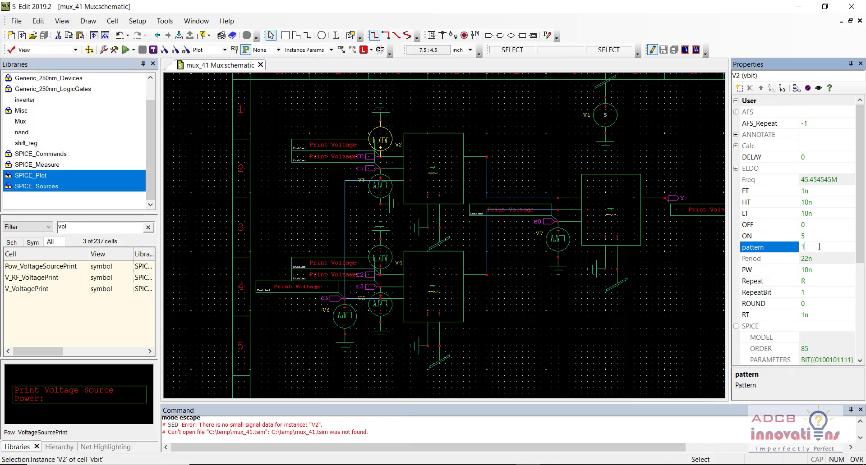
type("0")
key("Return")
left_click(387, 185)
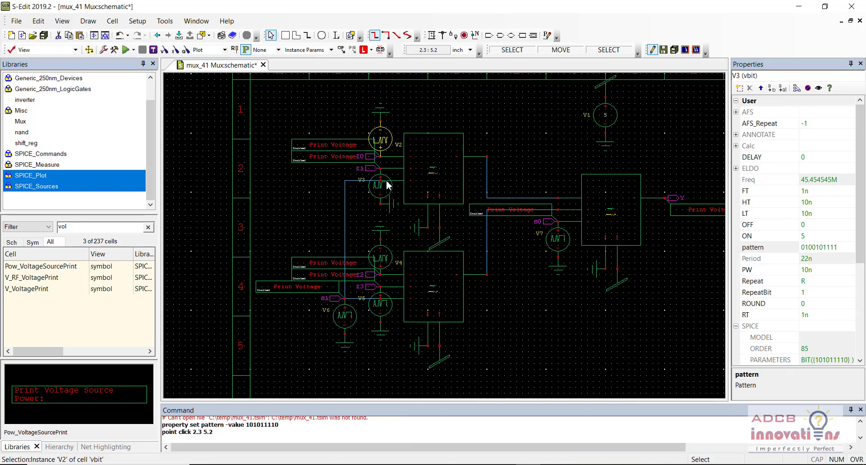
left_click(812, 247)
left_click(812, 247)
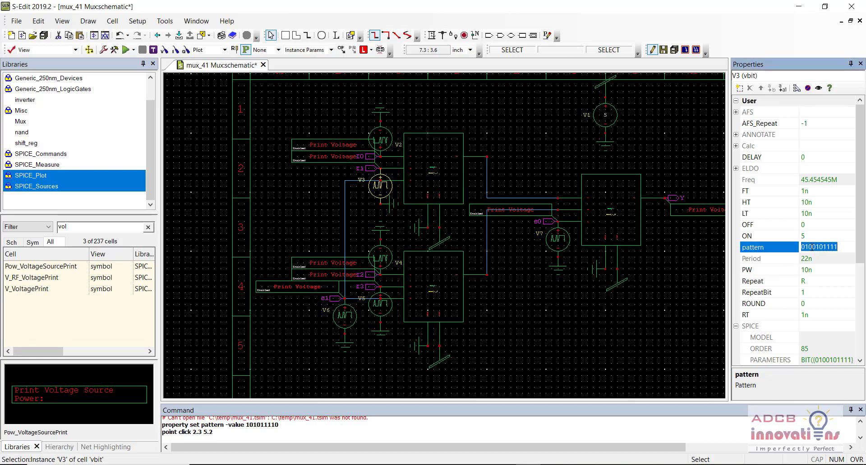
type("1010101001")
key("Return")
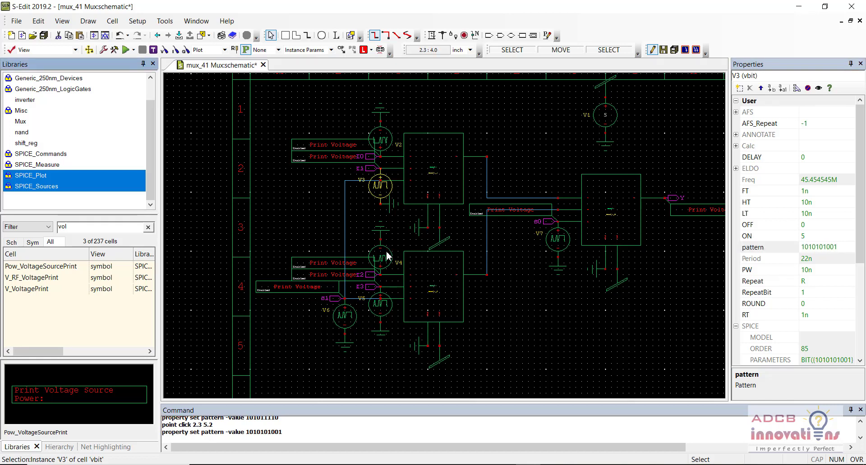
left_click(387, 254)
left_click(825, 248)
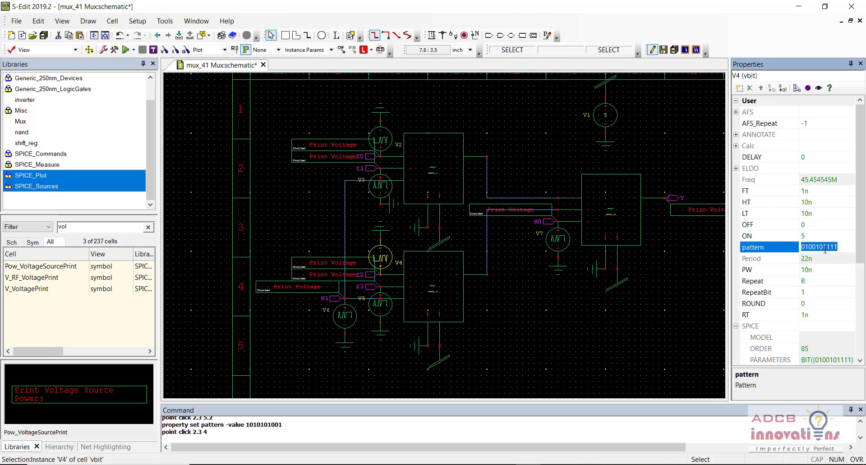
left_click(377, 311)
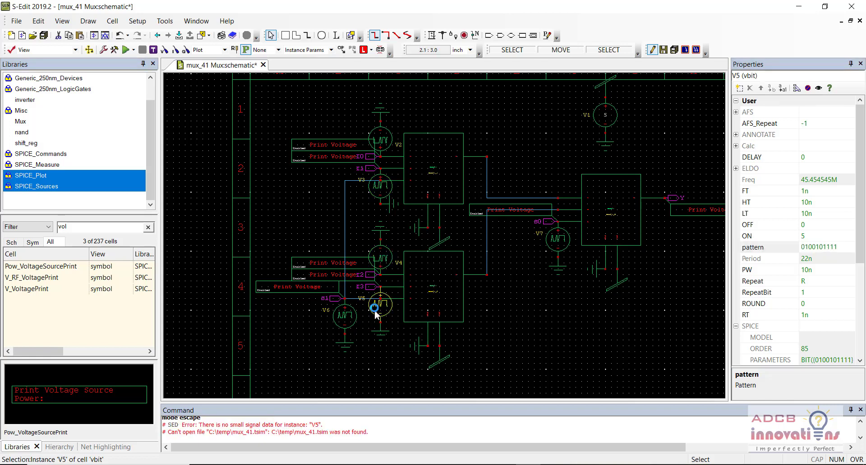
left_click(817, 248)
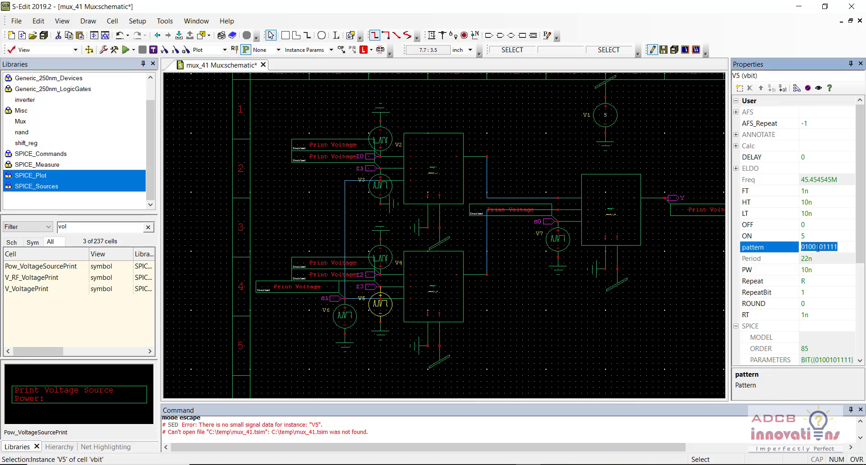
type("00101011100")
key("Return")
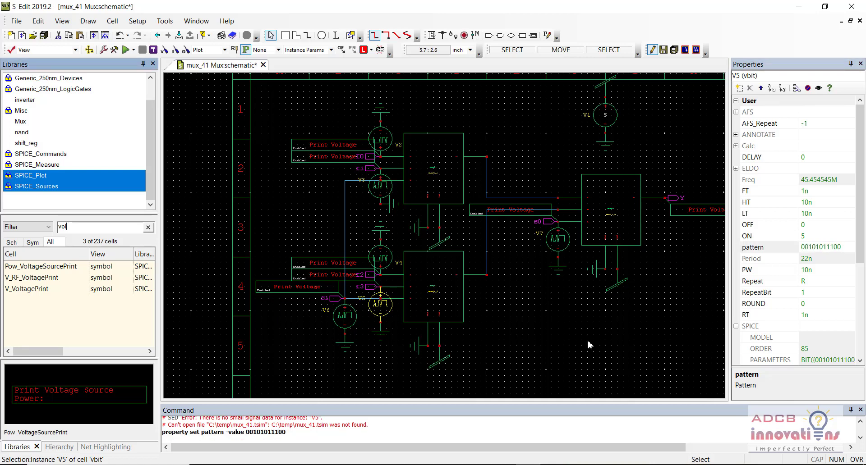
left_click(345, 324)
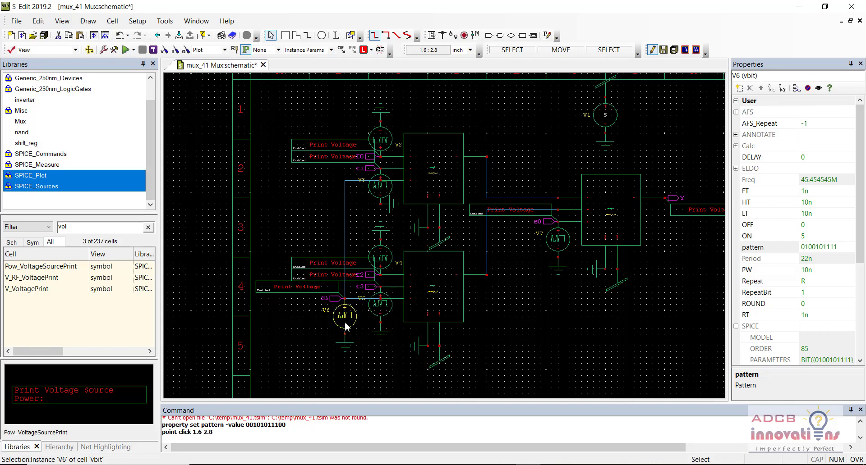
left_click(602, 464)
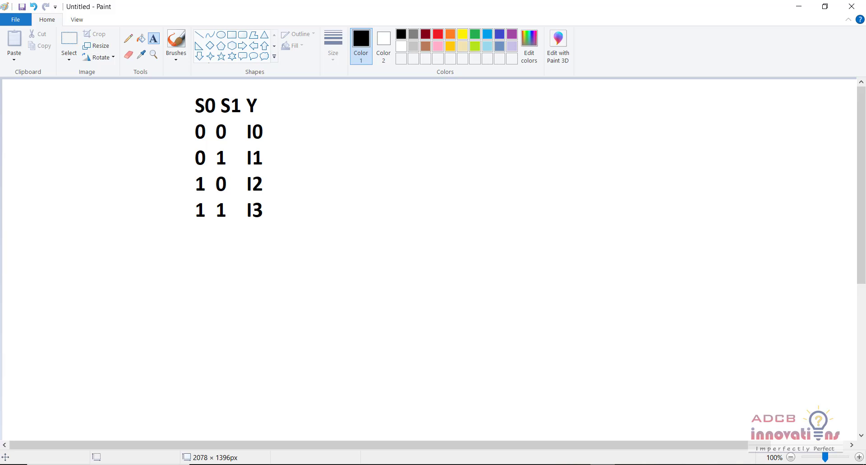
left_click(602, 464)
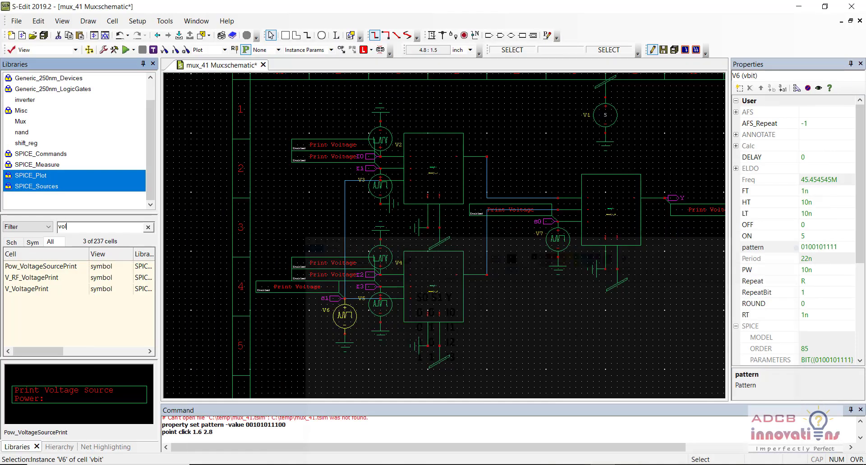
left_click(824, 248)
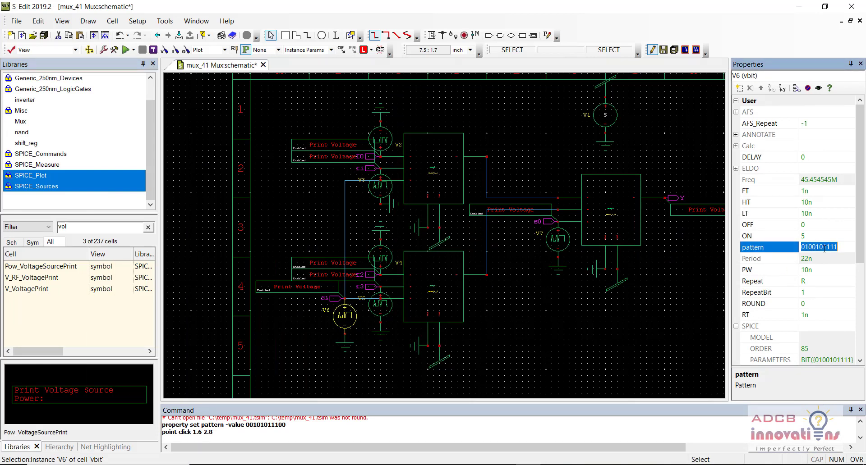
type("000001111")
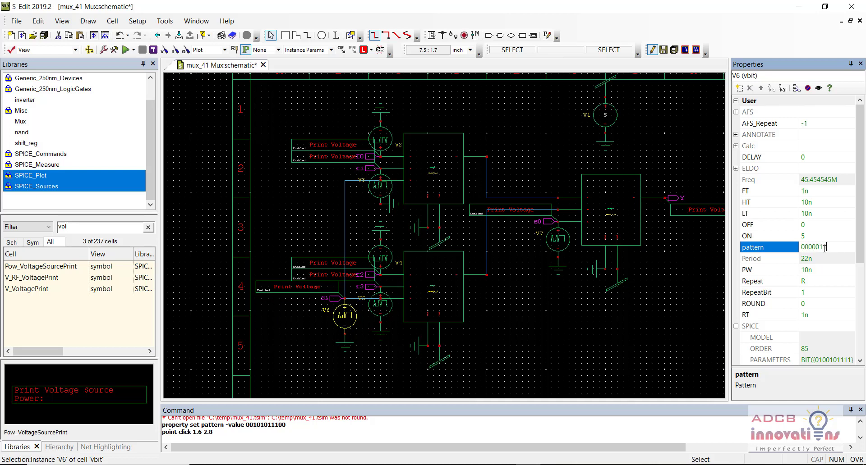
type("10000011111")
key("Return")
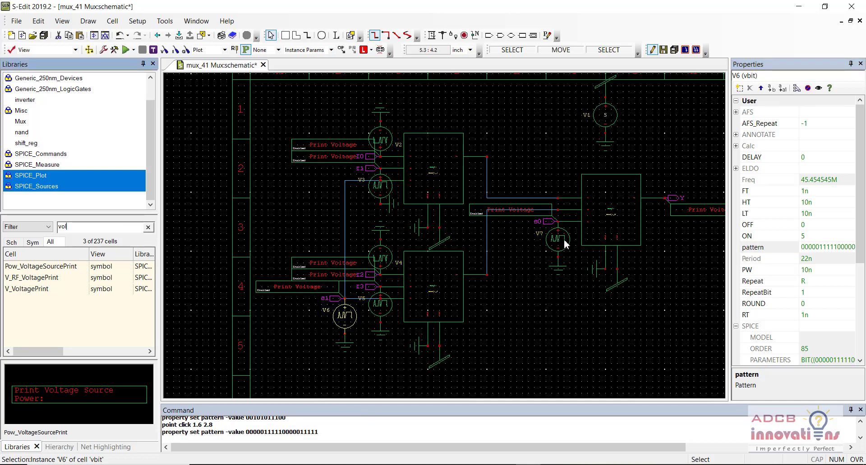
left_click(565, 245)
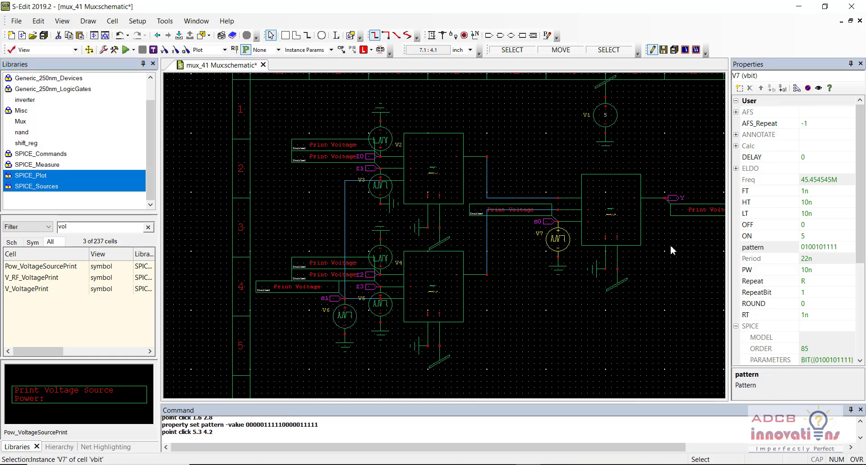
left_click(821, 247)
type("0")
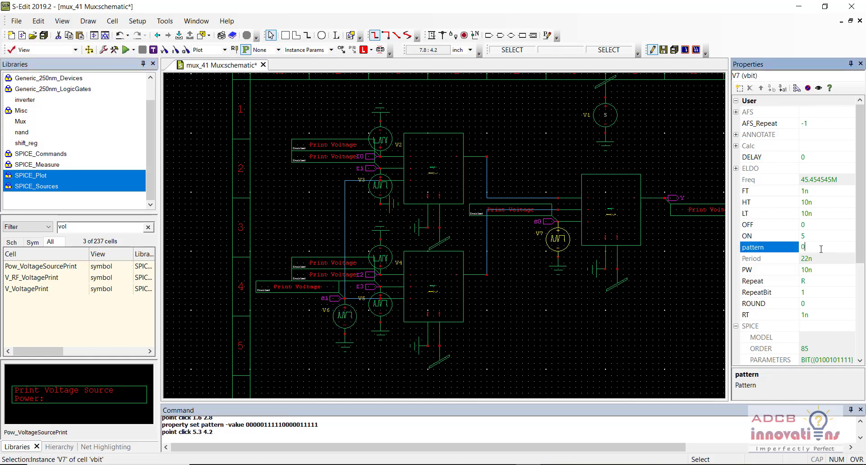
type("0000")
type("00000")
type("111")
type("11")
type("11")
type("111")
key("Return")
left_click(628, 298)
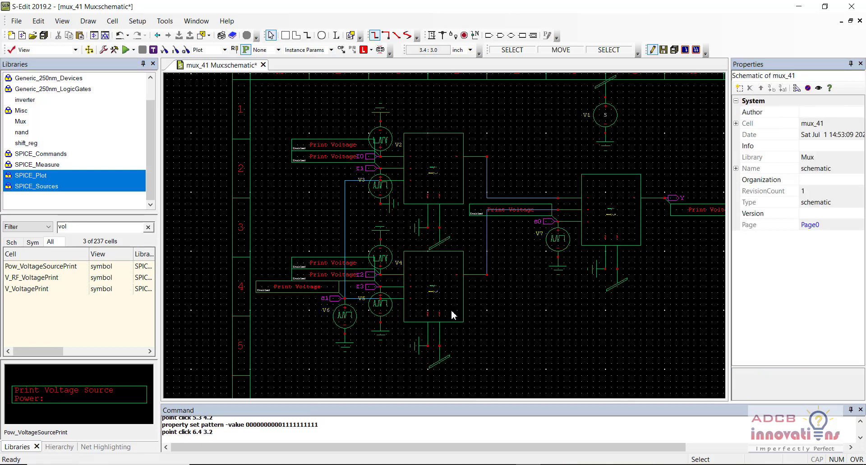
- Enable Transient/Fourier Analysis in the SPICE simulation setup with a stop time of 1000n and a maximum time step of 10n
left_click(130, 23)
left_click(159, 71)
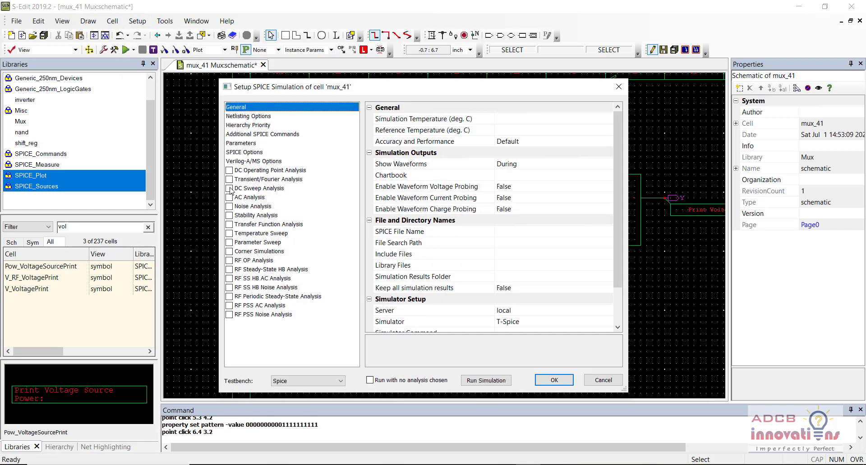
left_click(229, 179)
left_click(532, 120)
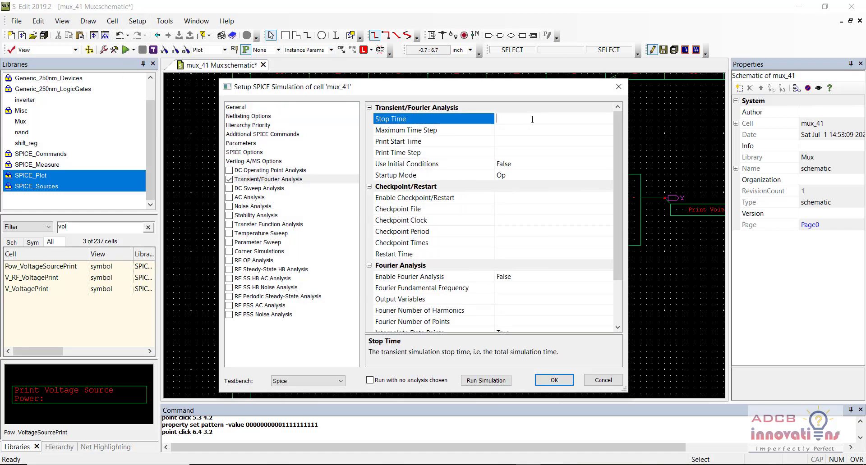
type("1000n")
left_click(525, 131)
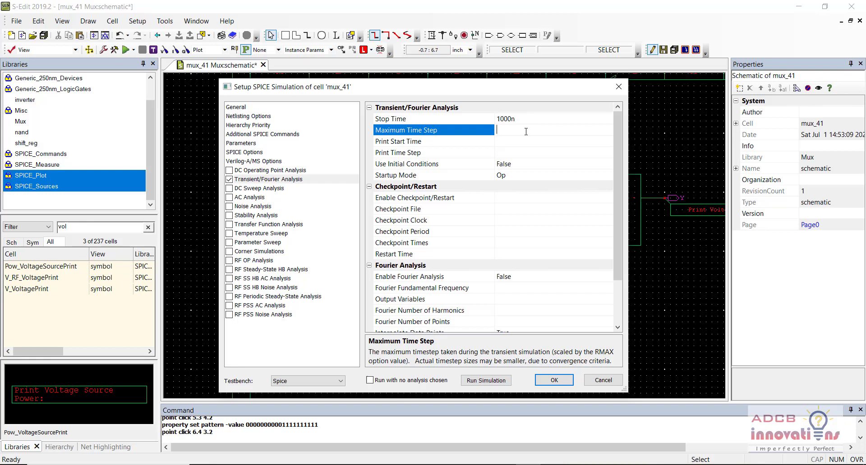
type("2n")
key("BackSpace")
key("BackSpace")
type("10n")
- Add Generic_250nm.lib with section TT as the simulation's library file and accept the SPICE setup
left_click(237, 108)
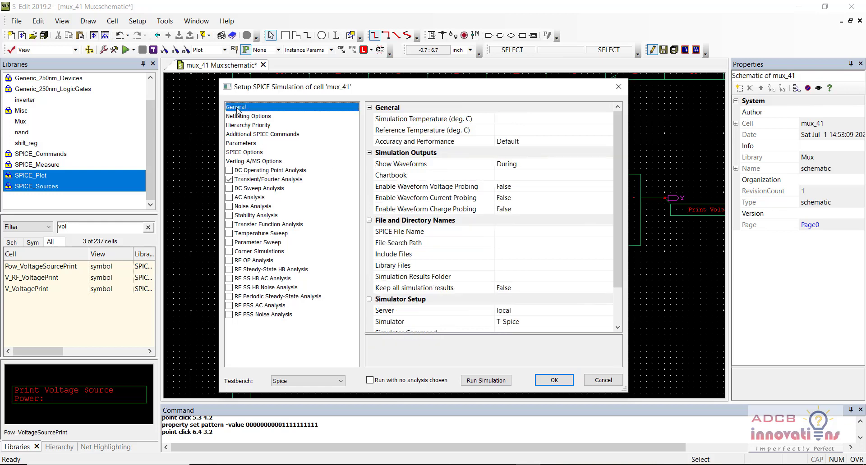
left_click(522, 266)
left_click(608, 266)
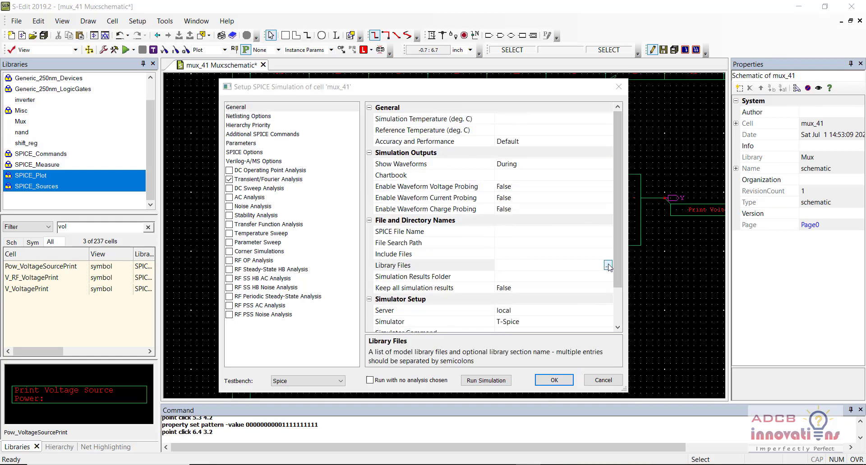
double_click(419, 190)
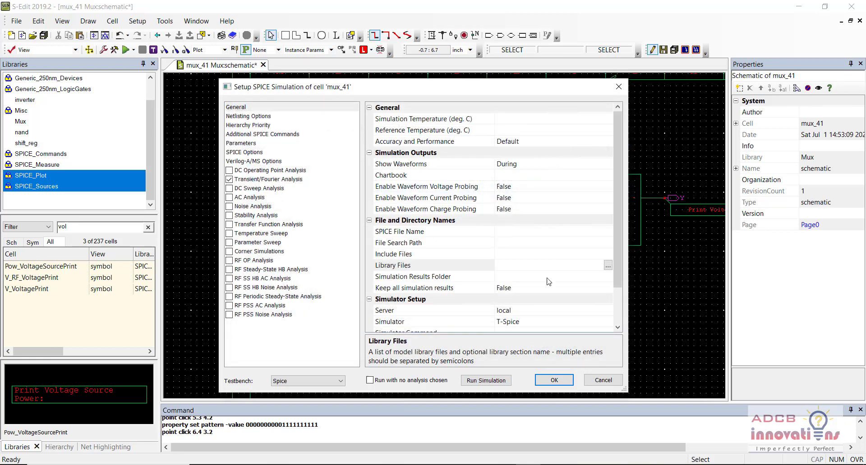
key("End")
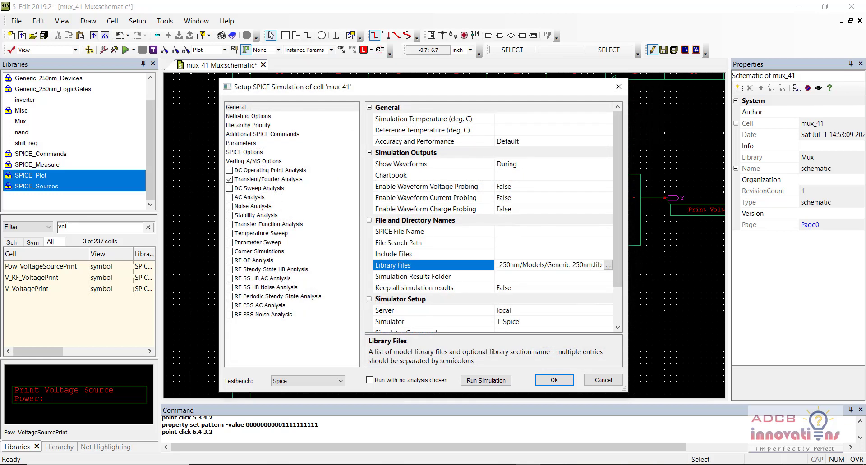
type("TT")
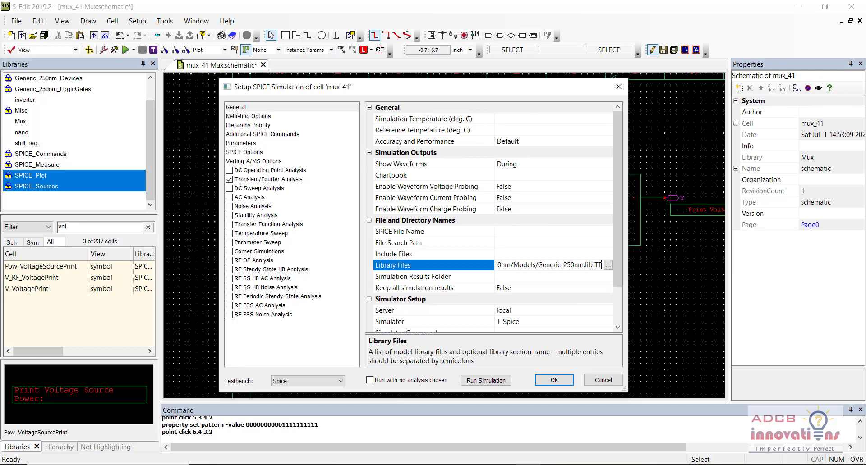
key("Return")
left_click(554, 380)
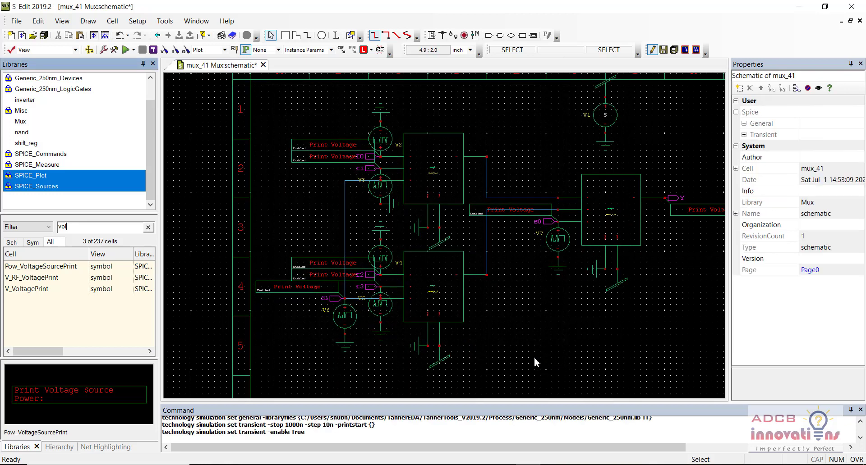
- Save the mux_41 schematic and run its simulation
left_click(528, 344)
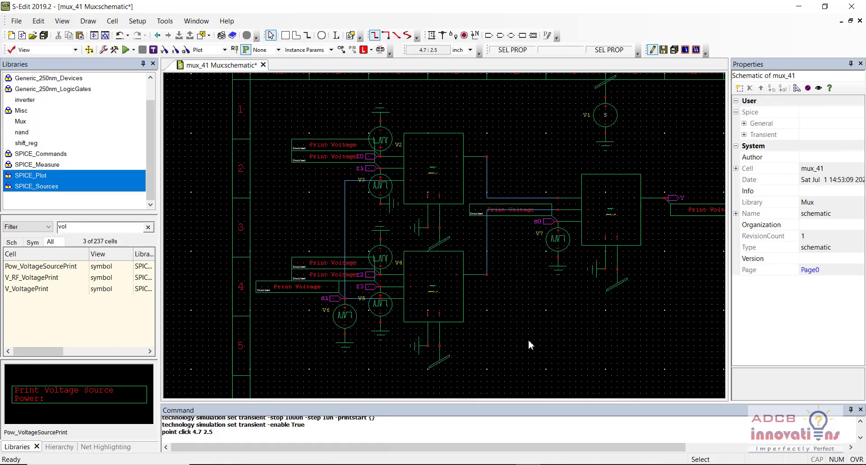
key("ctrl+s")
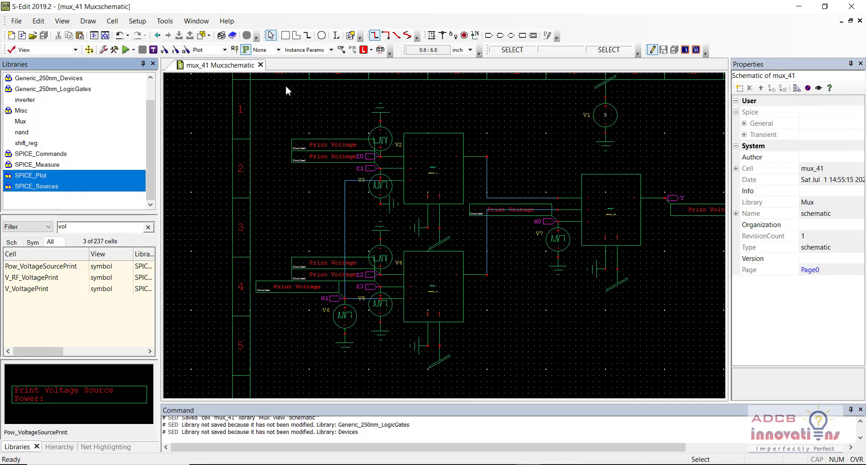
left_click(126, 50)
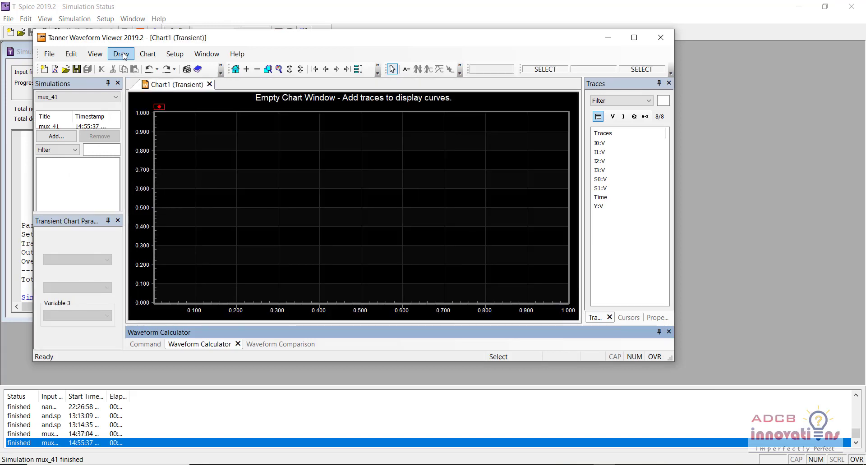
- Put the mux_41 traces on separate plots in the maximized waveform viewer and close the extra empty viewer window
left_click(633, 37)
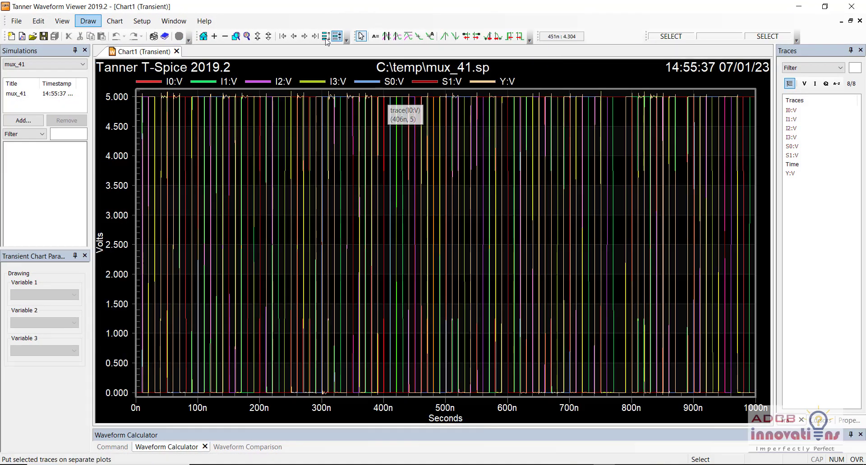
left_click(326, 36)
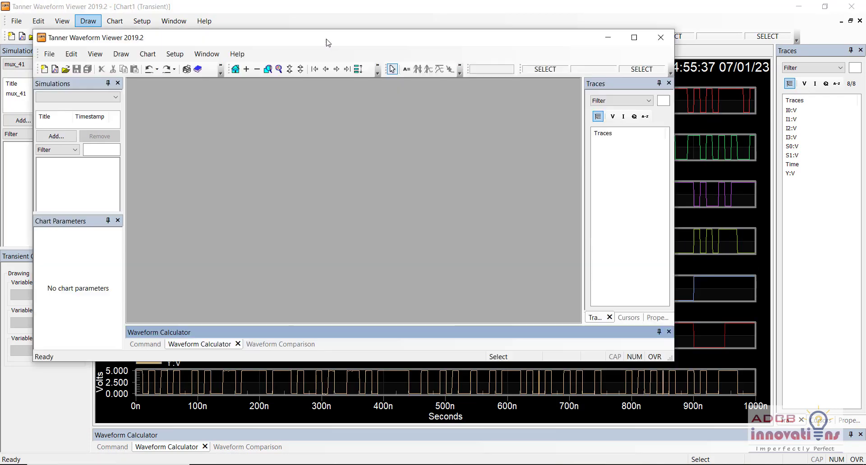
left_click(661, 38)
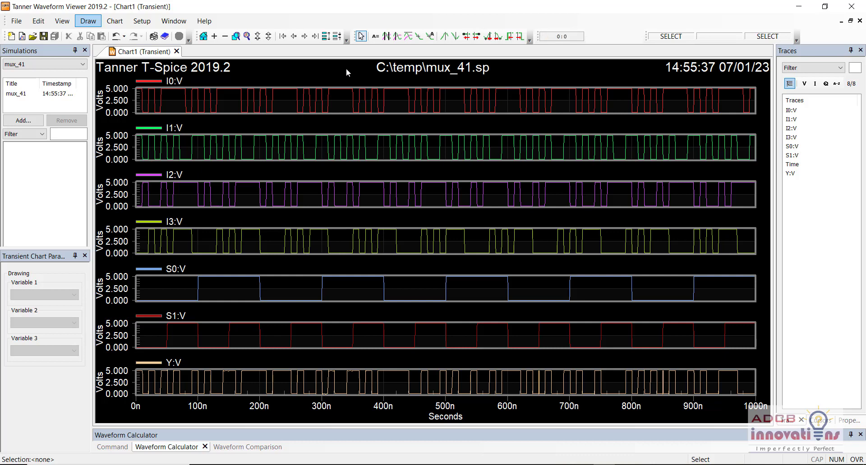
- Examine the input, select and Y waveforms over roughly the first 200 ns against the multiplexer's truth table
left_click(235, 37)
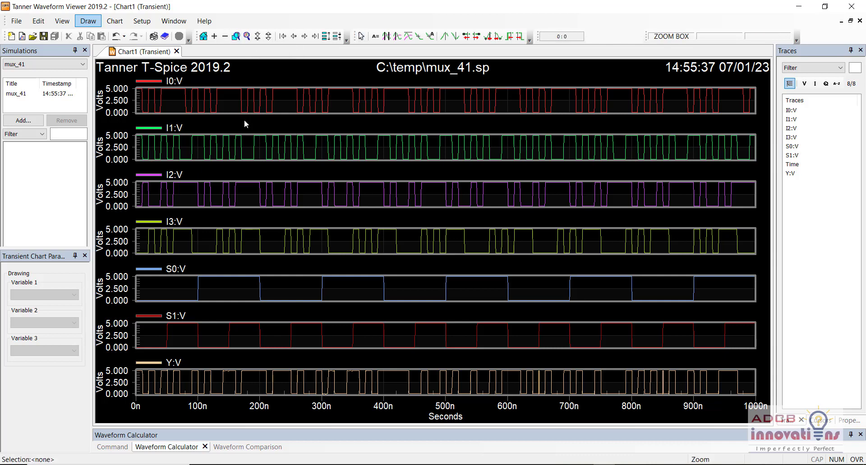
scroll(244, 124, "up", 4)
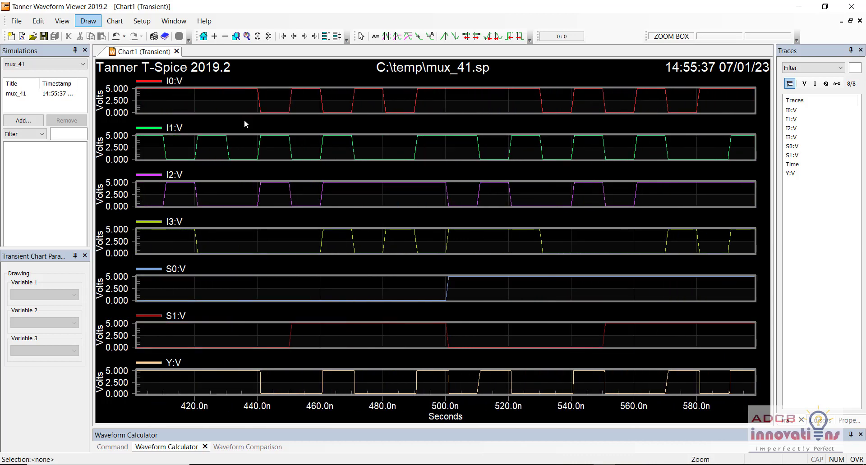
key("Left")
key("Left")
key("Left")
key("Left")
key("Left")
key("Left")
key("Left")
key("Left")
key("Left")
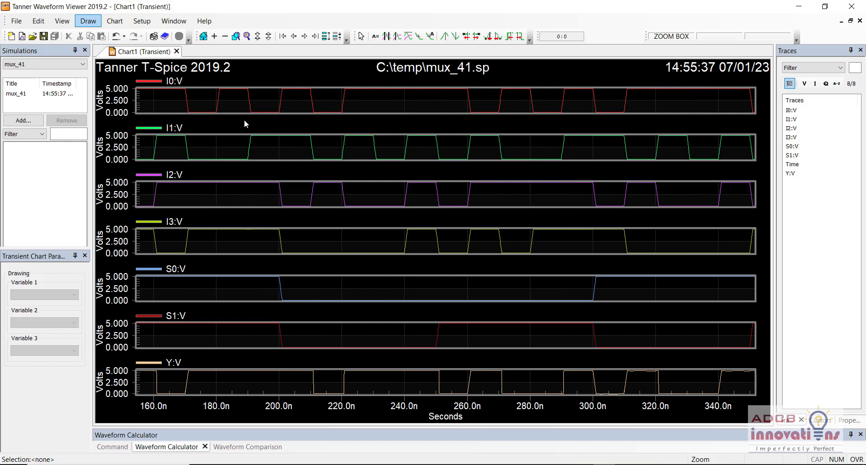
key("Left")
key("Left")
key("Left")
key("Left")
key("Left")
key("Left")
key("Right")
key("Right")
key("Right")
key("Right")
key("Right")
key("Right")
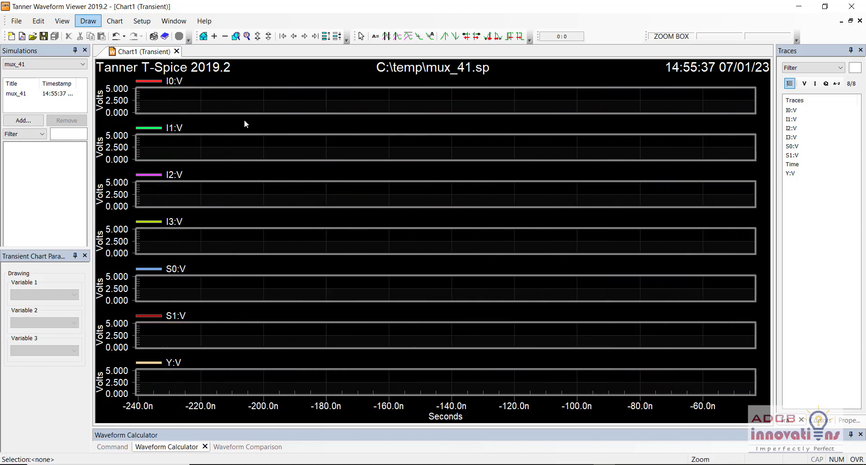
key("Right")
key("Right")
key("Left")
key("Left")
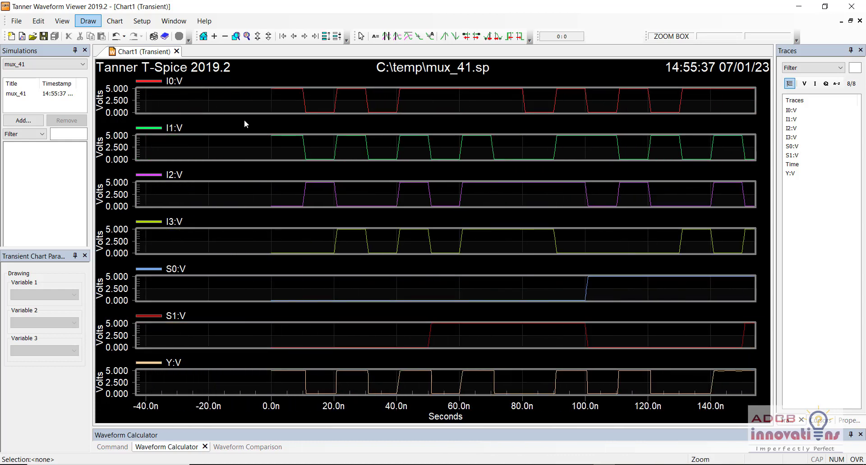
key("Right")
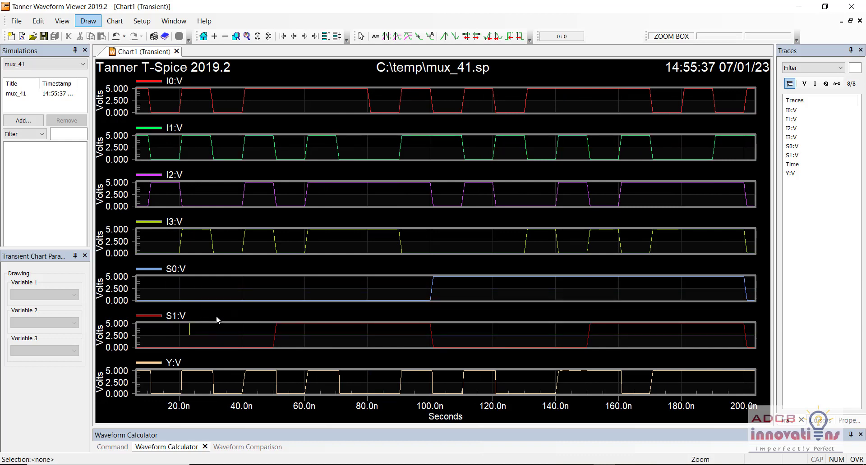
key("Escape")
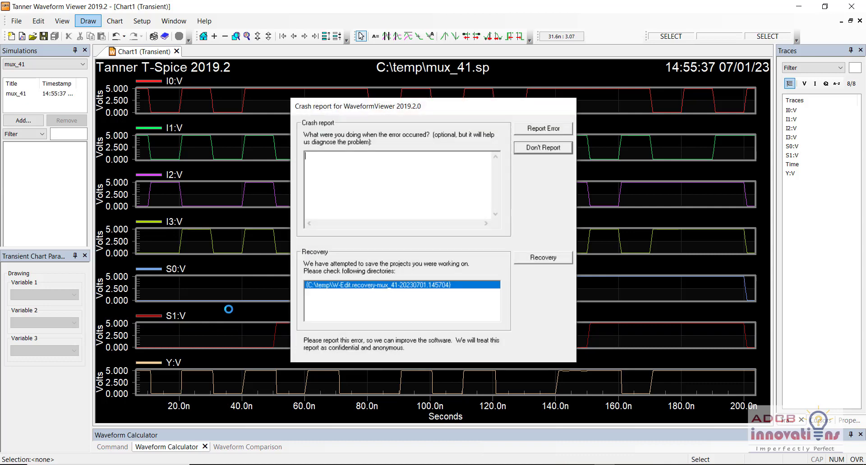
- Dismiss the crash report without reporting it and reopen the mux_41 waveforms, maximized, with the traces on separate plots
left_click(558, 147)
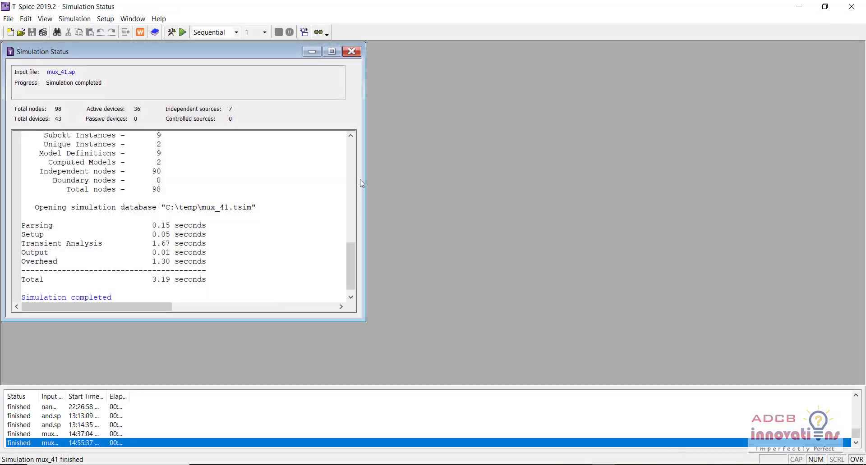
left_click(140, 32)
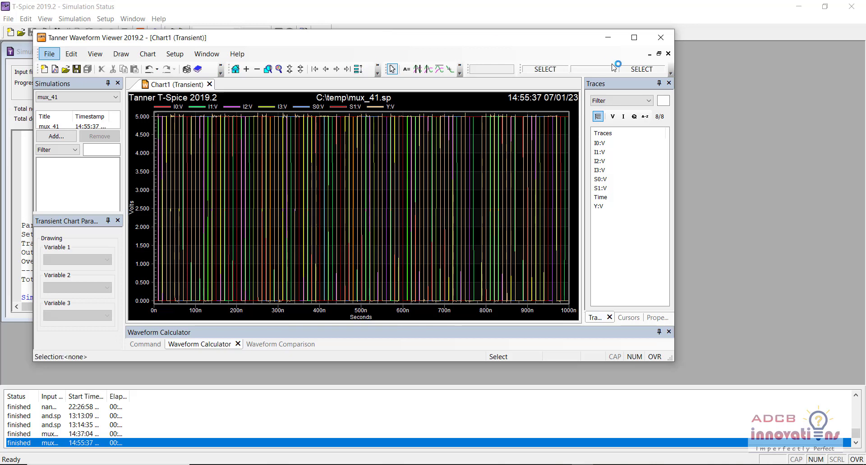
left_click(634, 37)
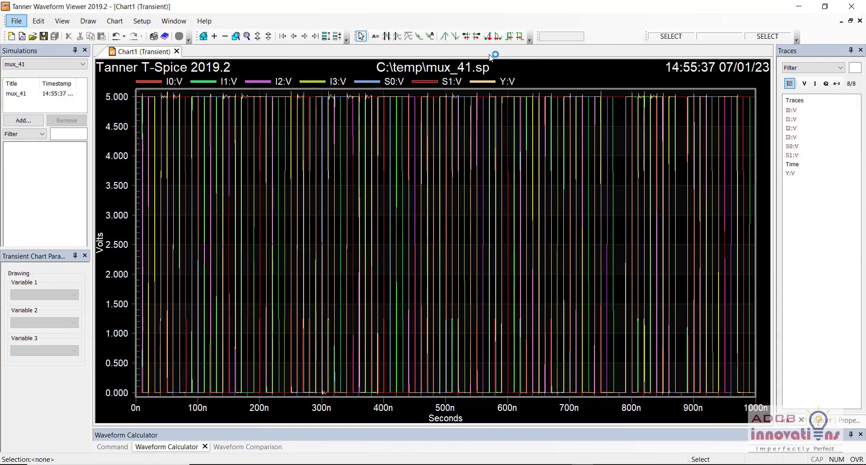
left_click(326, 37)
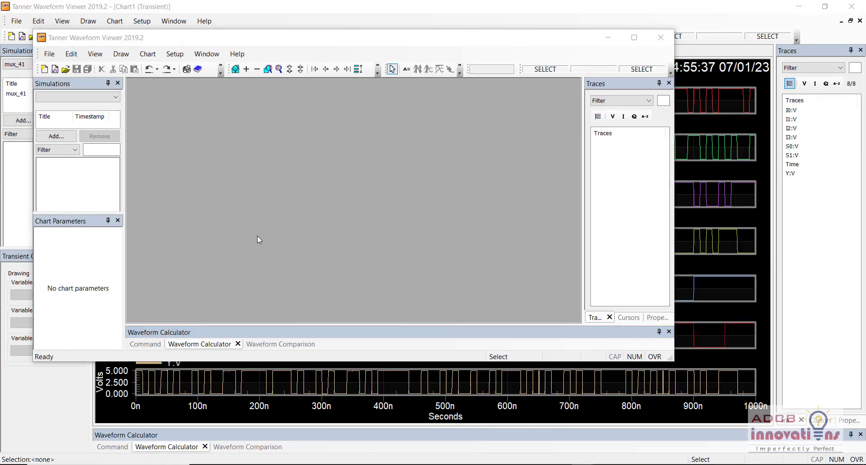
- Close the extra empty viewer window and examine the mux_41 waveforms over roughly the first 250 ns
left_click(664, 41)
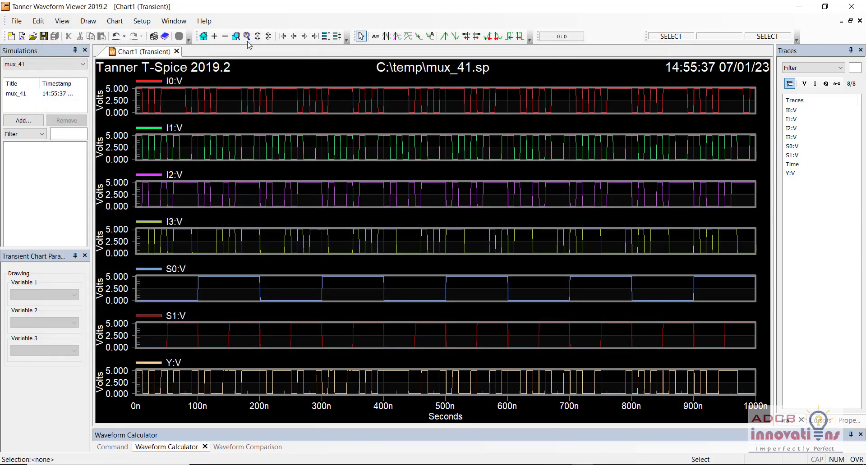
left_click(215, 37)
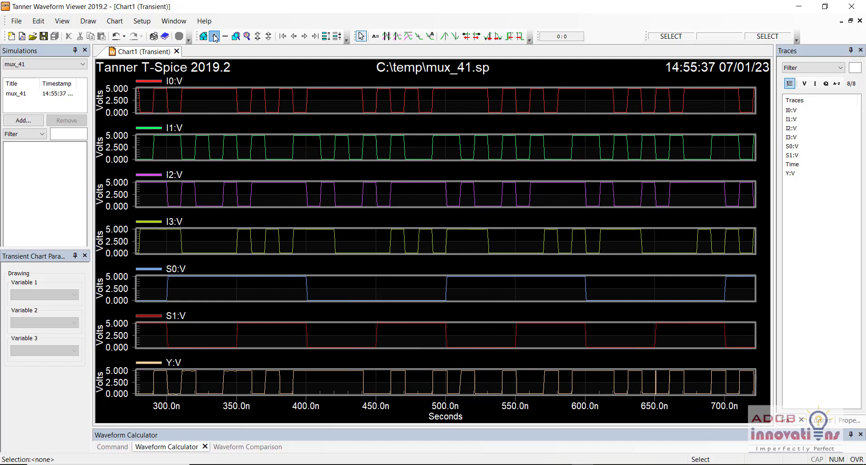
key("Left")
key("Left")
key("Left")
key("Left")
key("Left")
key("Left")
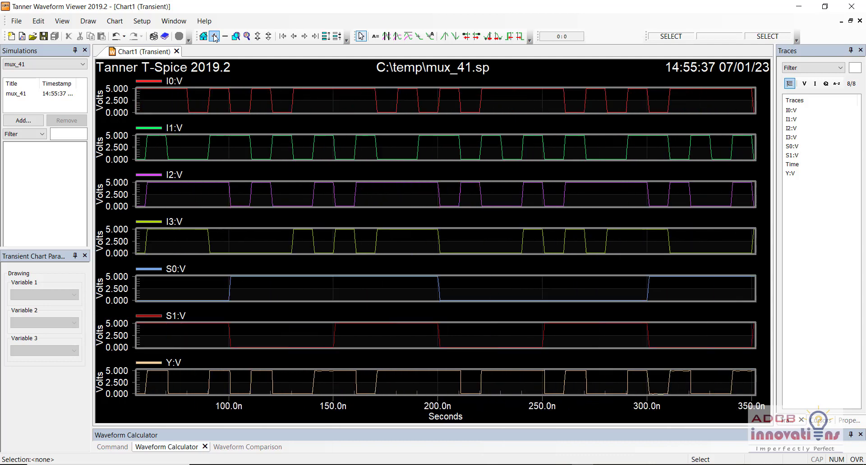
key("Right")
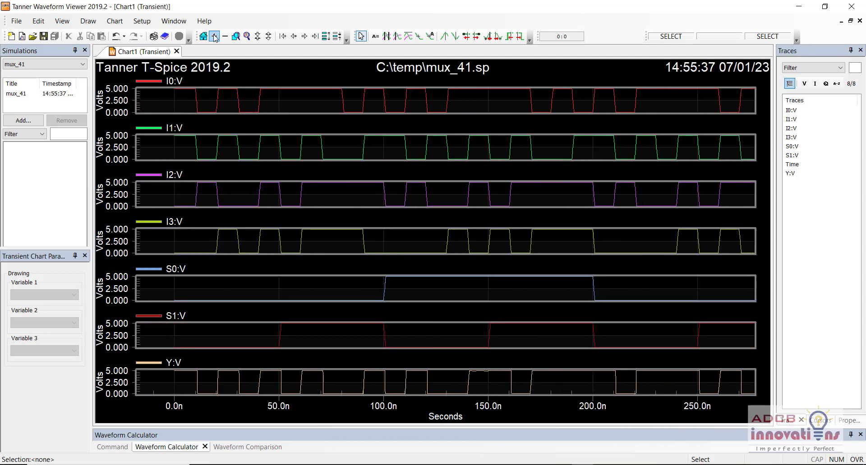
key("Right")
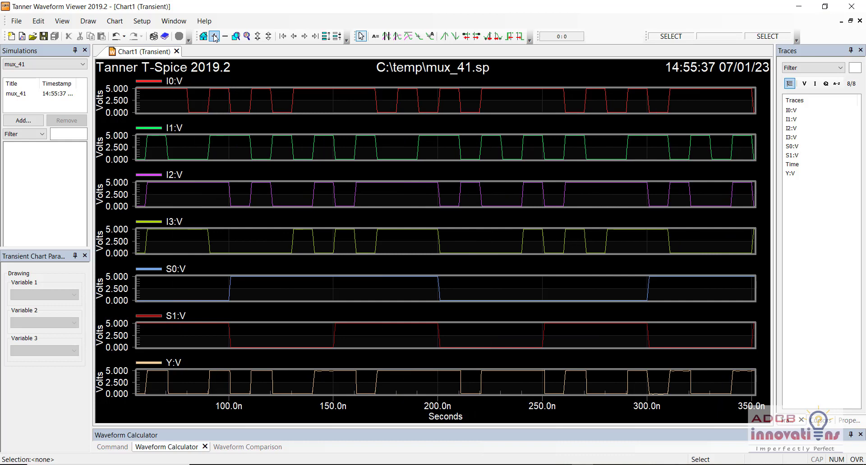
key("Left")
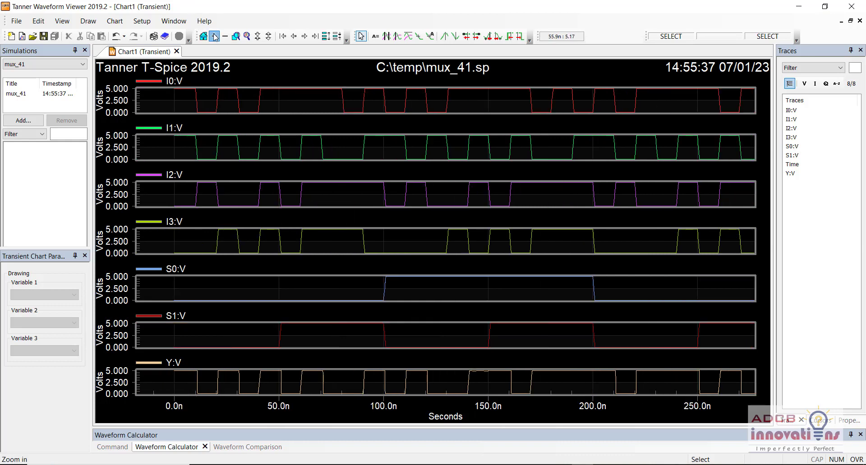
- Compare the Y waveform with I0–I3 for each S0/S1 combination over roughly the first 200 ns, using the multiplexer truth table
left_click(215, 37)
key("Left")
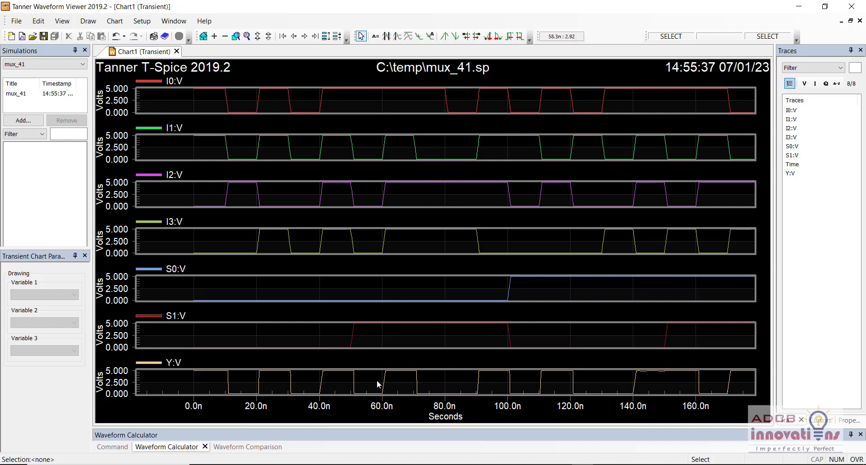
key("Right")
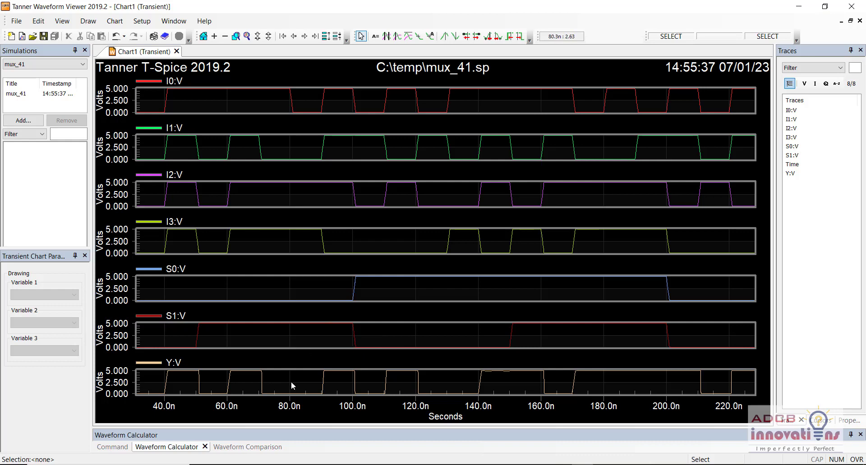
key("Left")
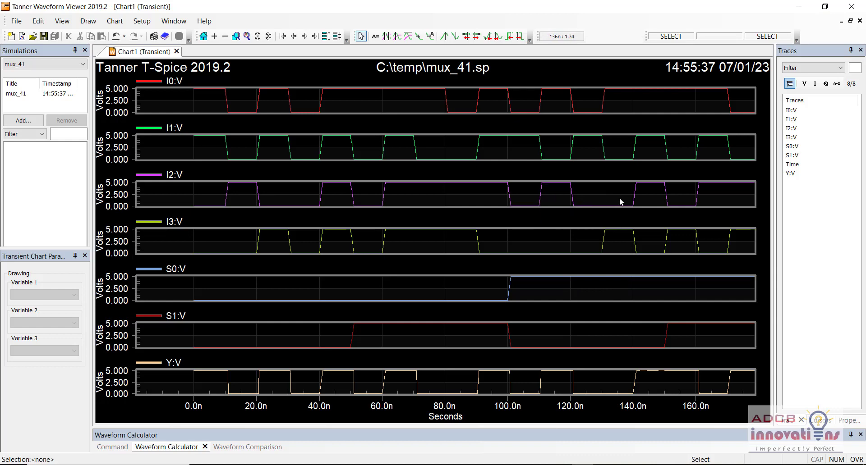
key("Right")
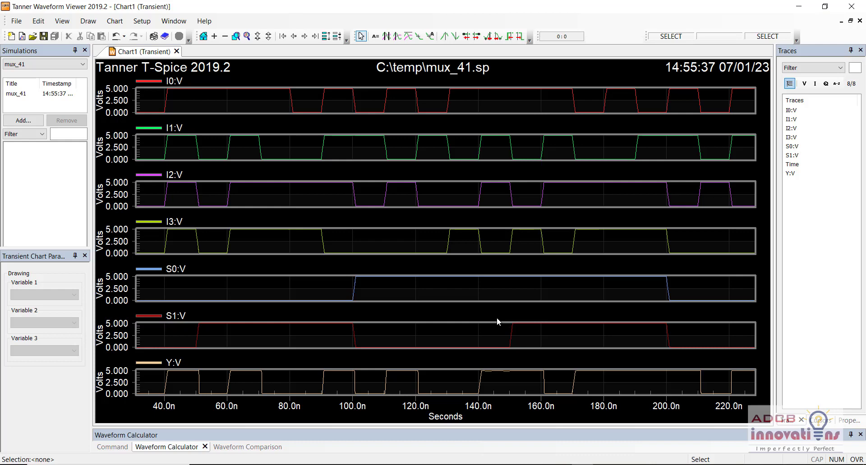
key("Left")
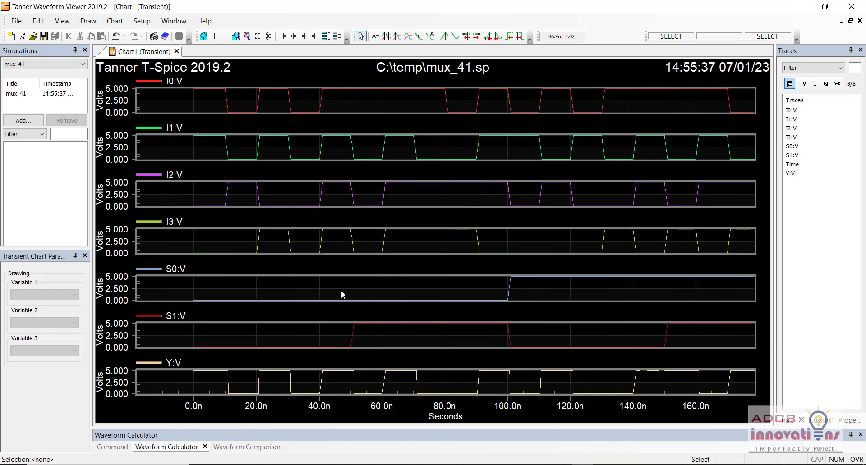
key("Right")
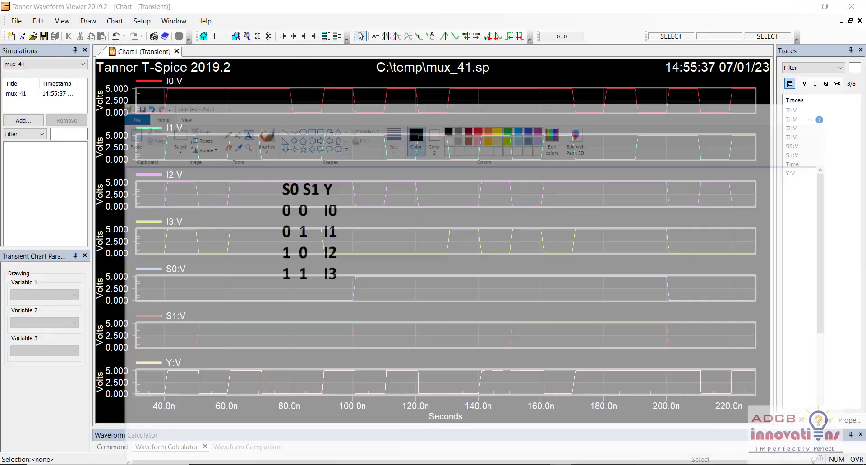
key("Left")
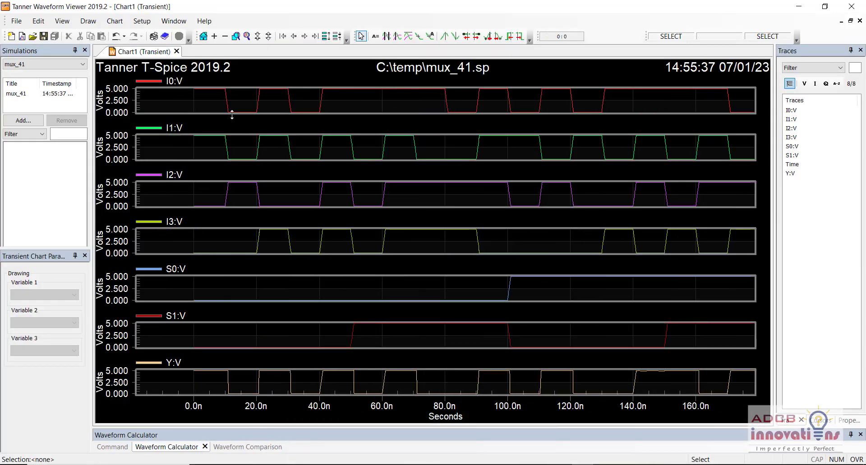
mouse_move(303, 110)
mouse_move(355, 343)
left_click(468, 351)
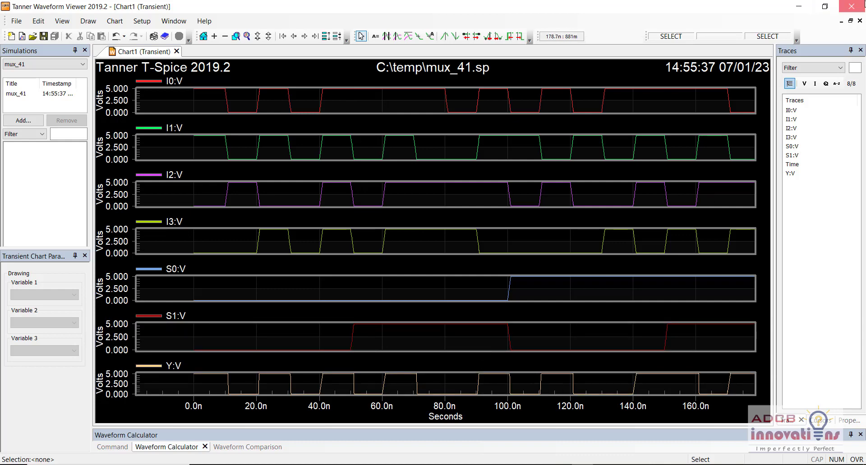
- Close the waveform viewer and the T-Spice simulation window to return to the mux_41 schematic in S-Edit
left_click(851, 6)
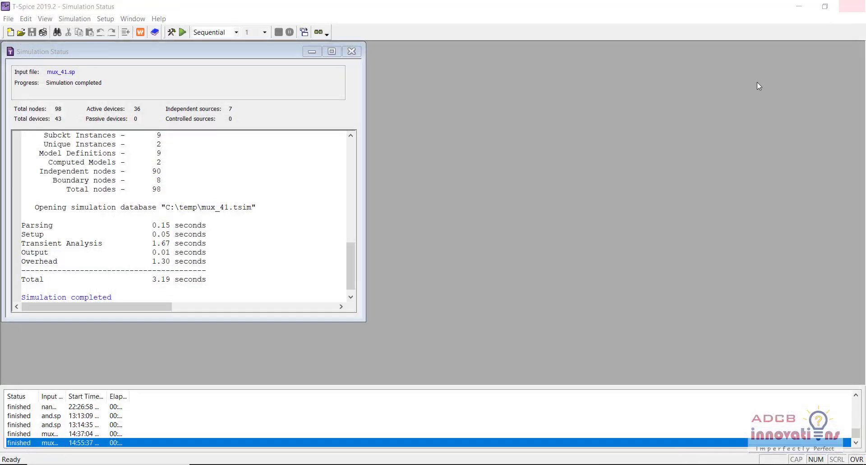
left_click(851, 6)
left_click(552, 353)
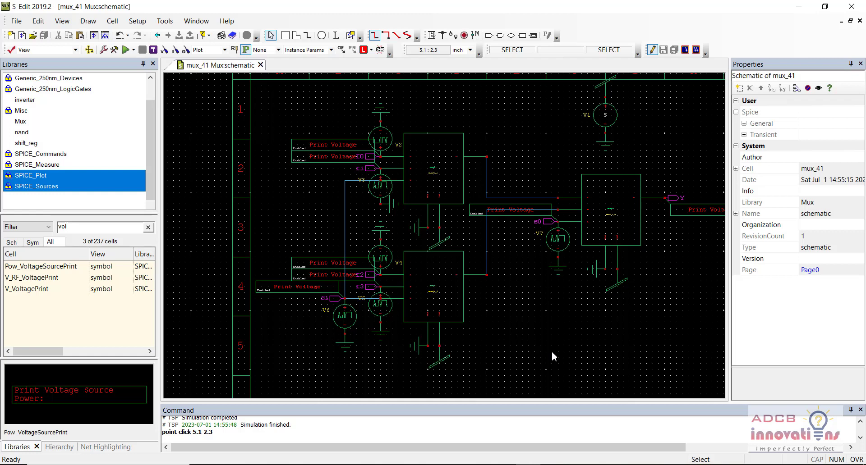
- Delete the bit voltage sources, their grounds and the voltage prints attached to select inputs S1 and S0
left_click(344, 315)
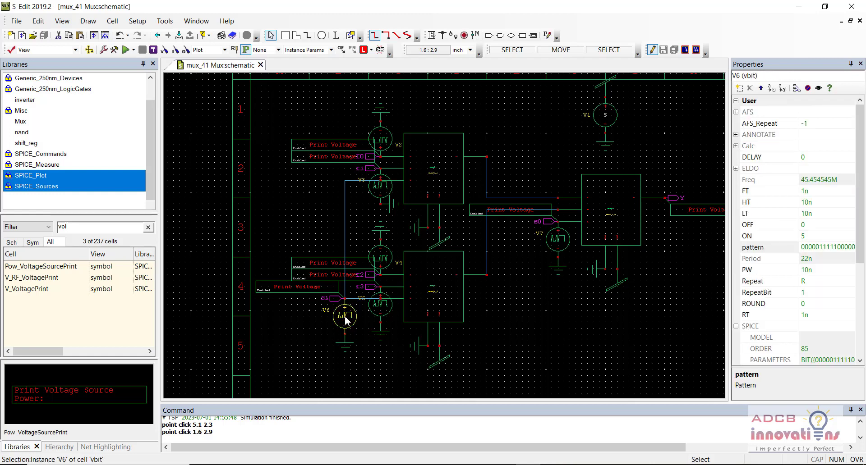
key("Delete")
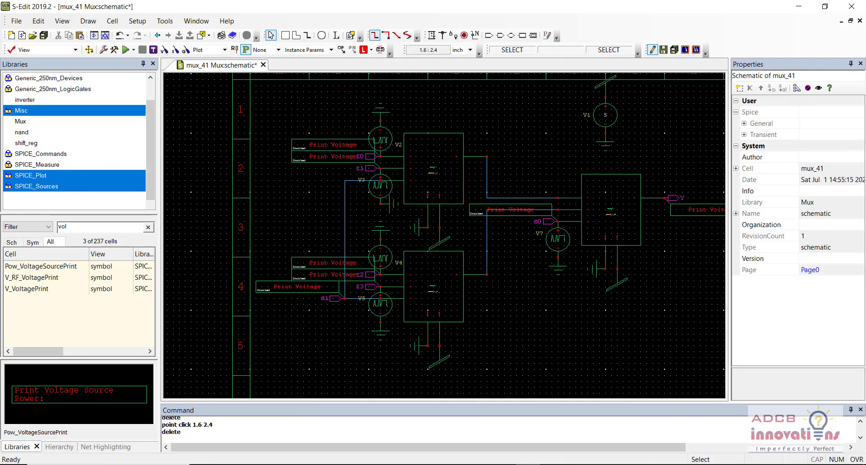
left_click(291, 287)
key("Delete")
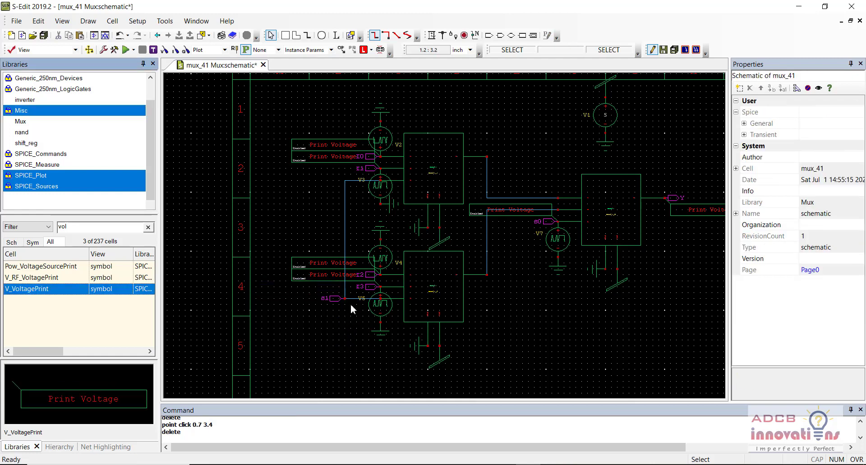
left_click(558, 240)
key("Delete")
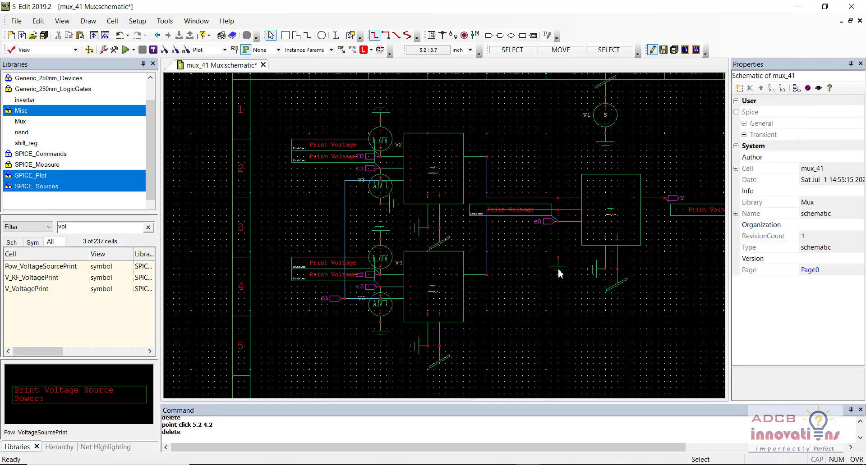
left_click(523, 212)
key("Delete")
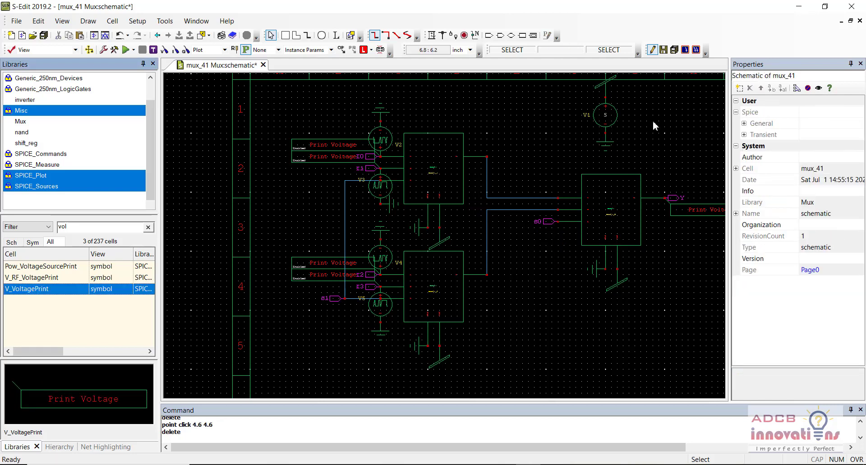
- Delete the 5 V supply source with its Vdd and ground symbols and the voltage print at output Y, and save the schematic
left_click_drag(646, 139, 564, 78)
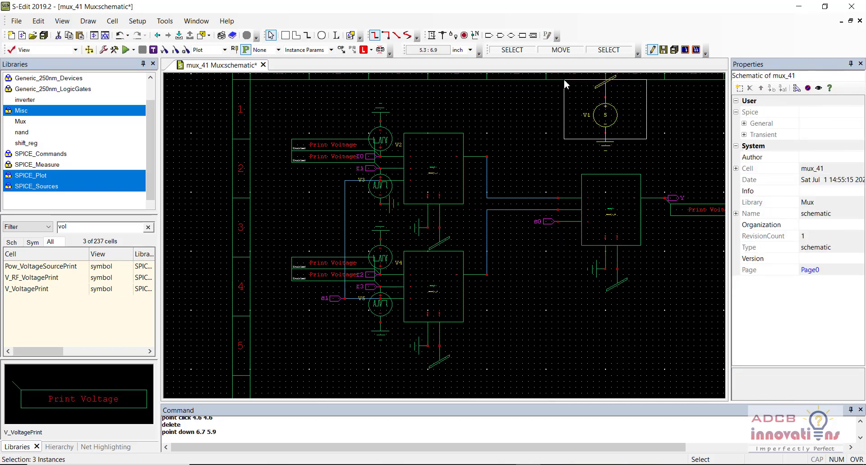
key("Delete")
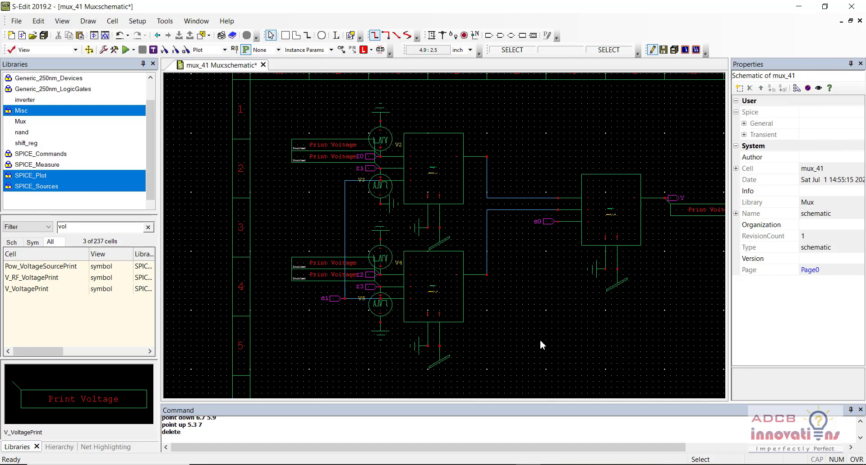
left_click(693, 210)
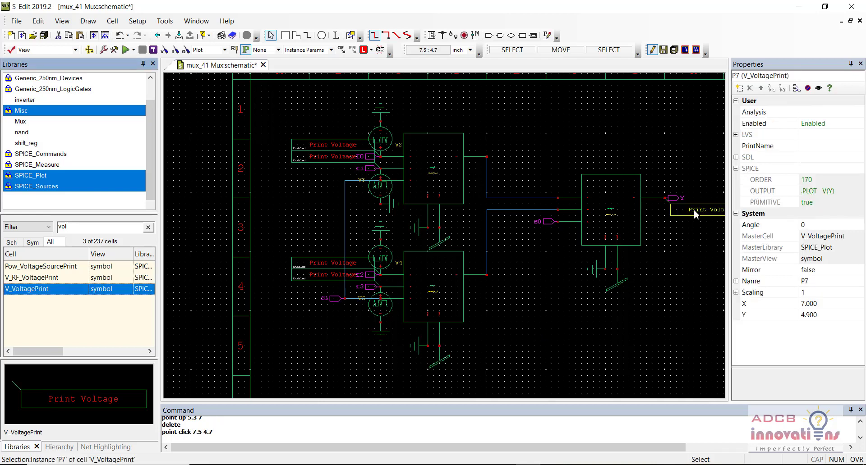
key("Delete")
left_click(683, 288)
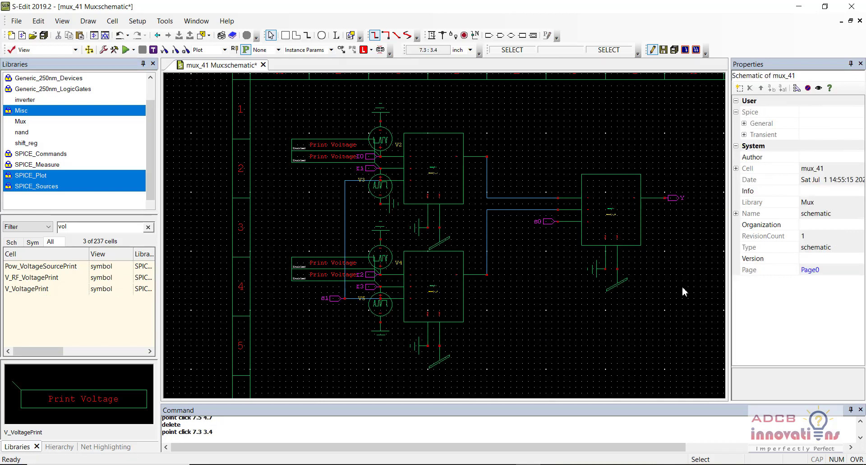
key("ctrl+s")
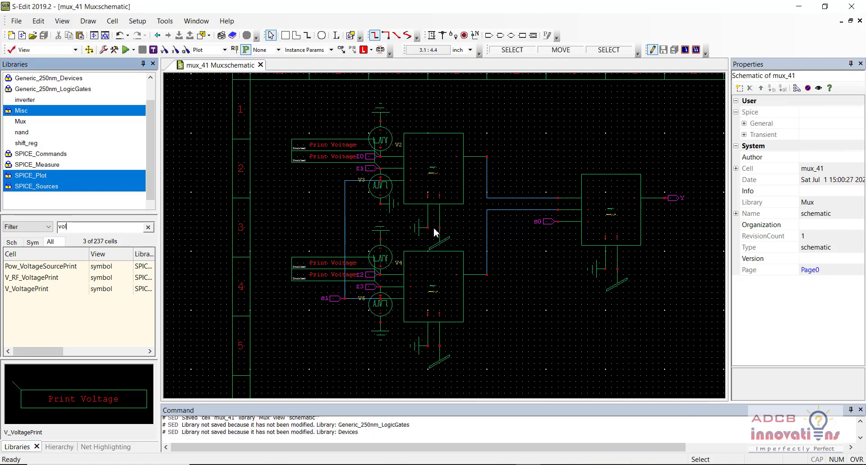
- Generate the mux_41 symbol view from its schematic with the default port placement, using Replace, and save it
left_click(112, 21)
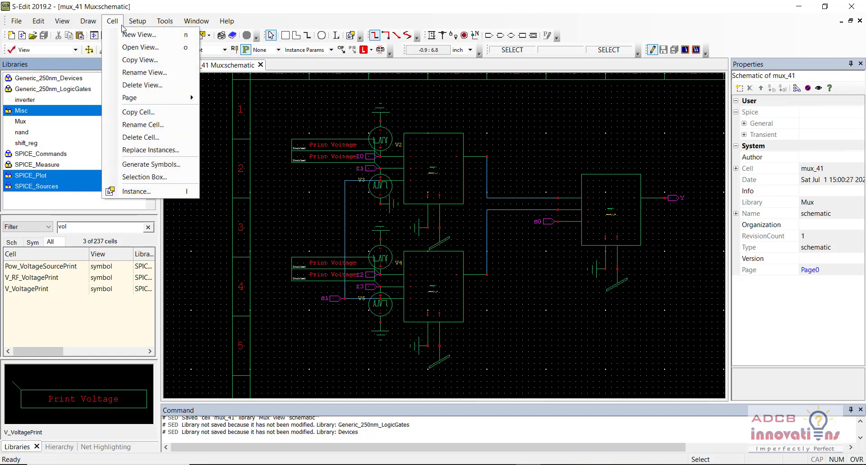
left_click(158, 165)
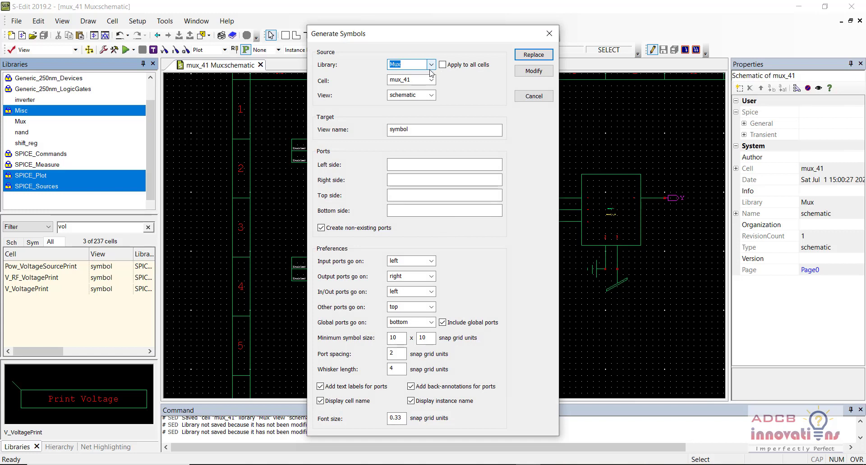
left_click(532, 59)
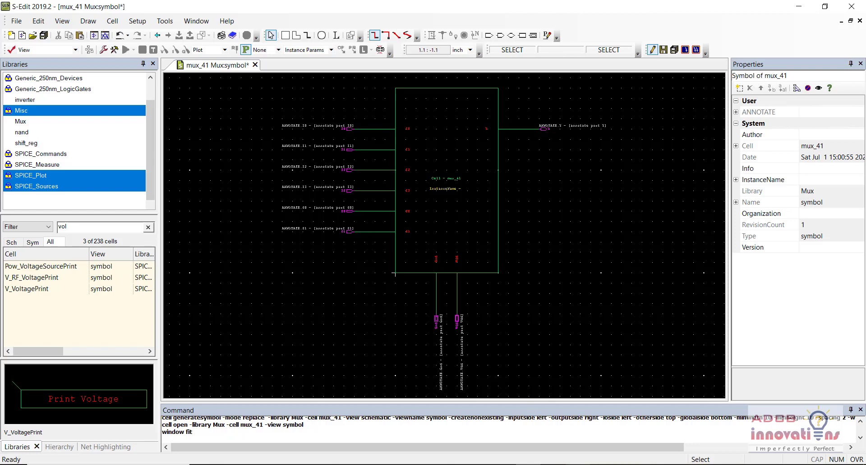
left_click(578, 464)
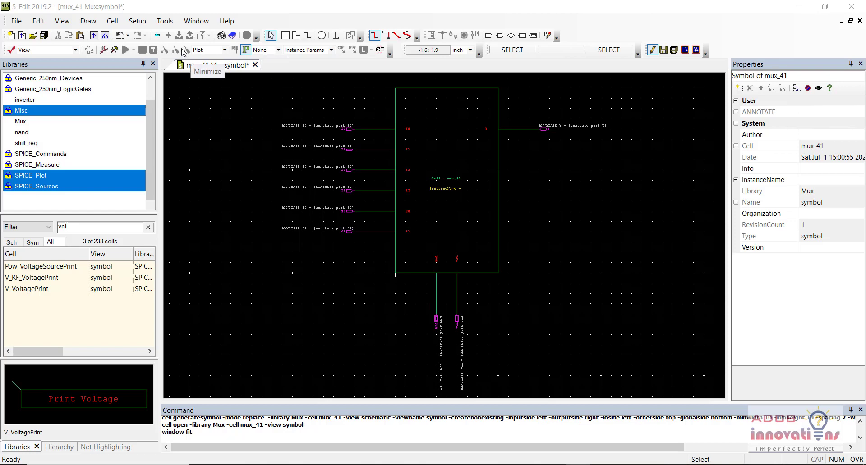
left_click(230, 161)
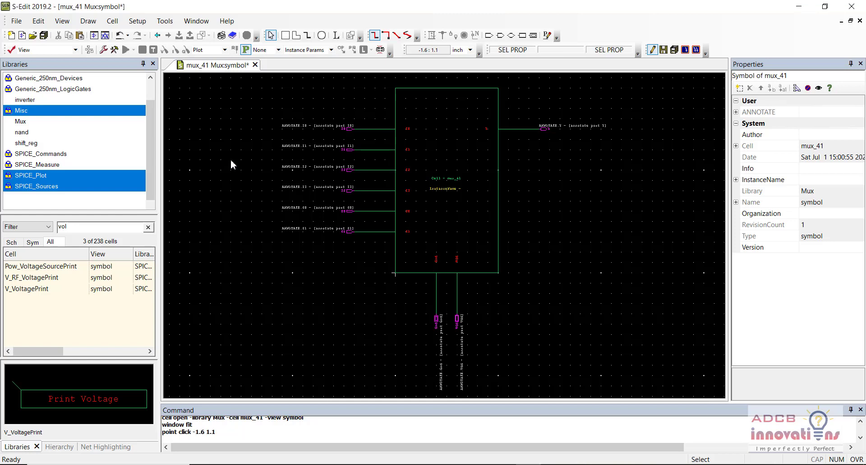
key("ctrl+s")
- List all cells of the Mux library by clearing the cell filter and preview the mux_41 symbol
left_click(58, 124)
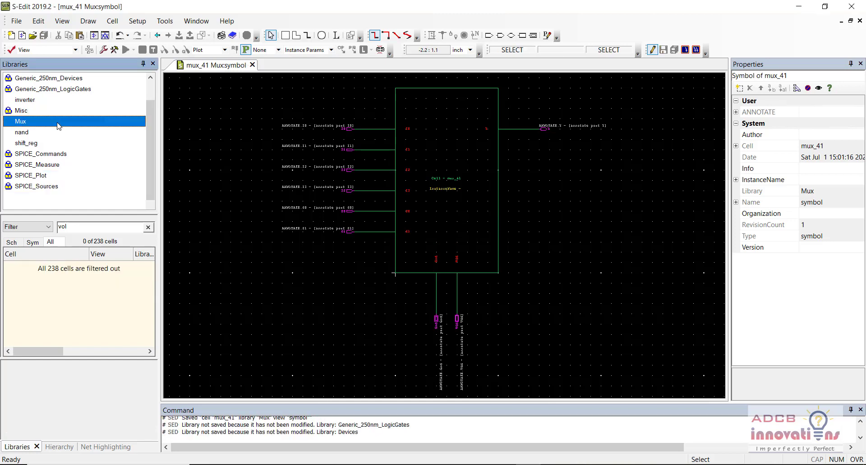
left_click(148, 228)
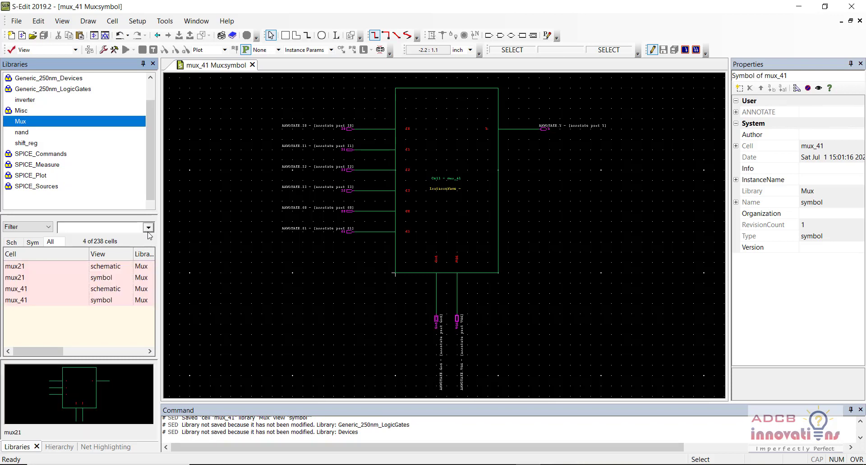
left_click(71, 301)
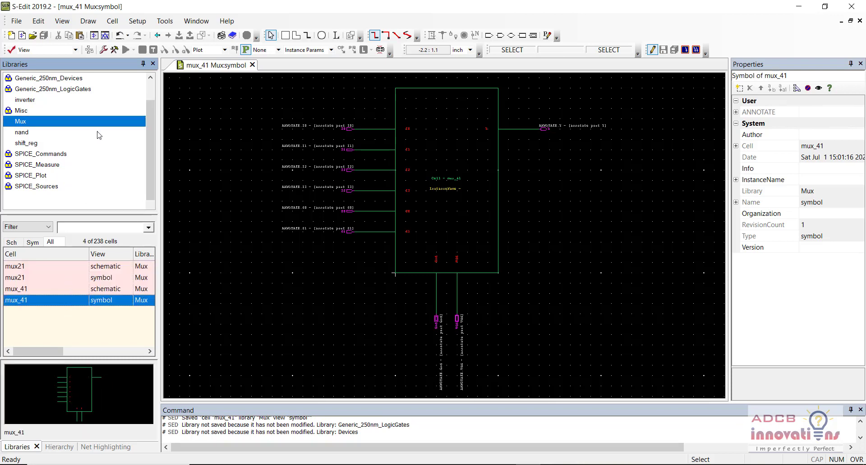
- Create a new schematic view for a cell named mux_81 in the Mux library
left_click(114, 17)
left_click(126, 36)
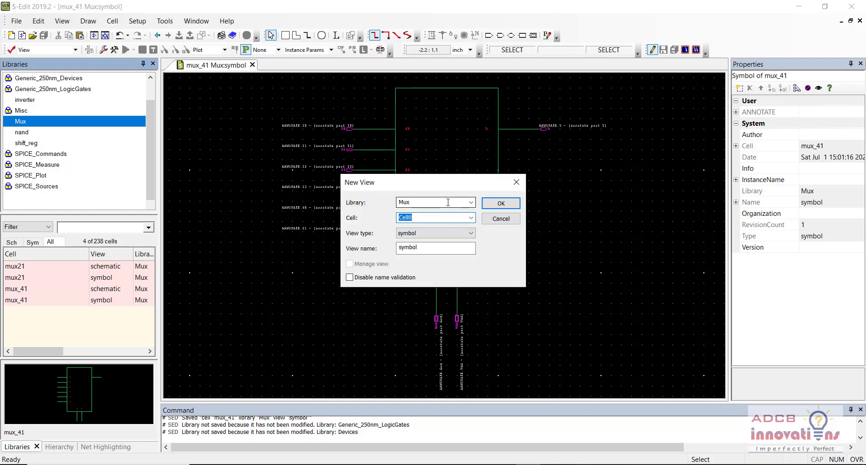
type("mux")
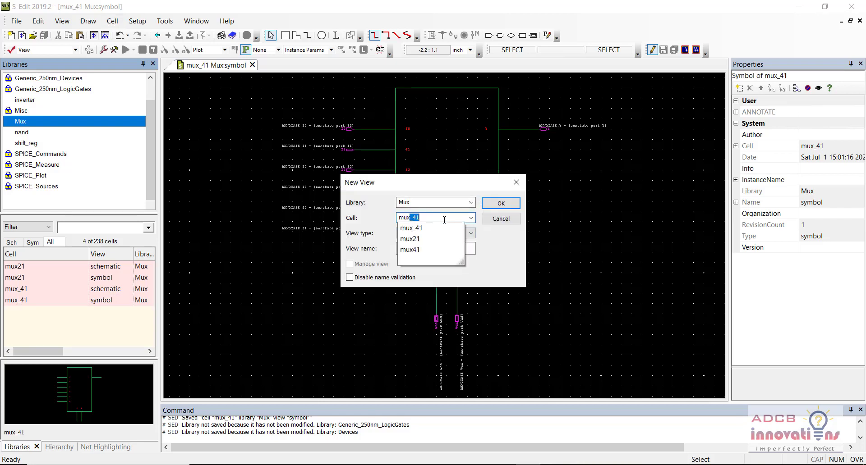
type("_81")
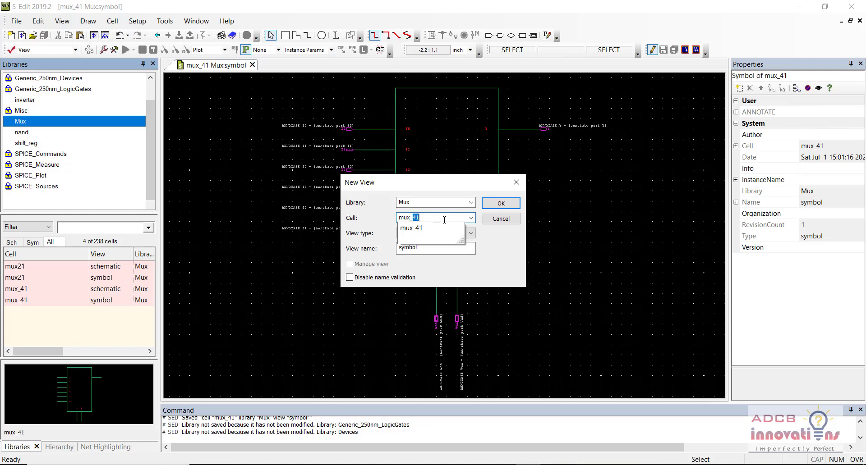
left_click(467, 233)
left_click(456, 251)
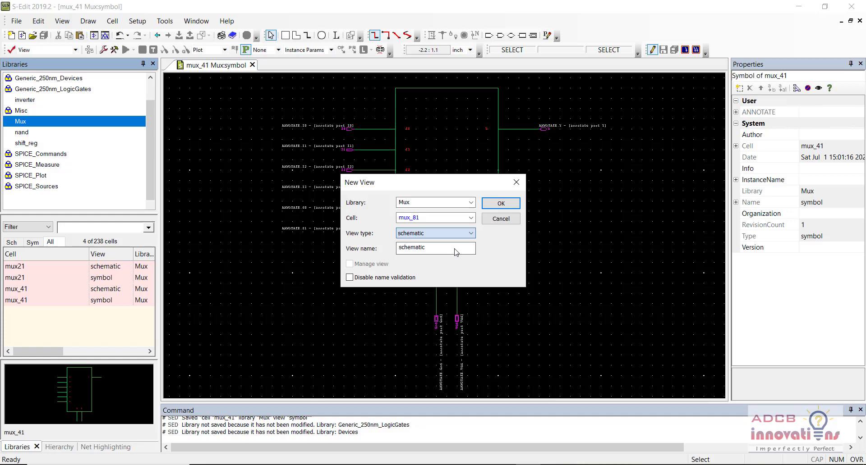
left_click(488, 206)
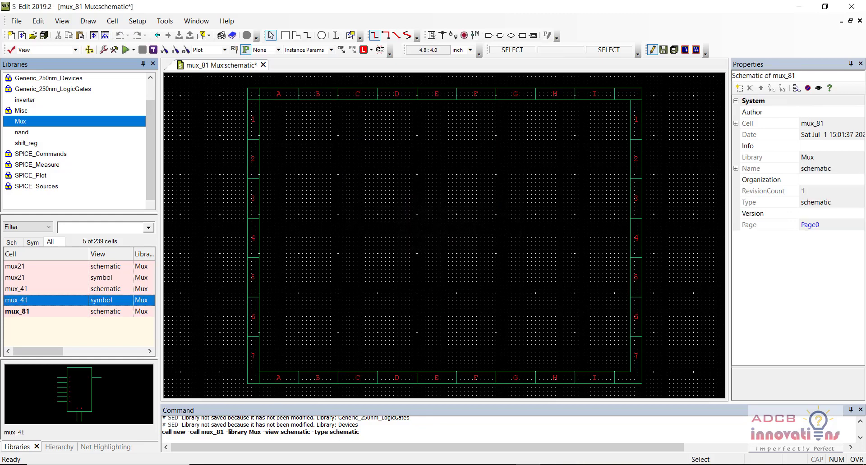
- Place one instance of the mux_41 symbol in the middle of the mux_81 schematic
left_click(76, 312)
left_click(86, 299)
right_click(87, 299)
left_click(118, 132)
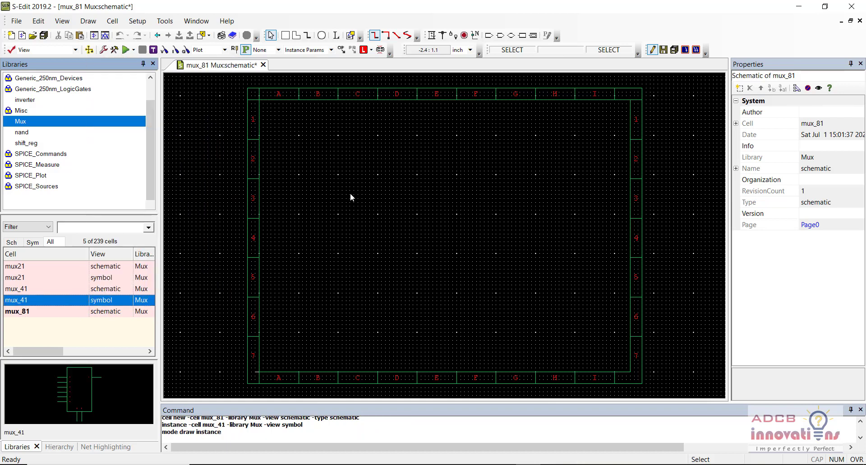
left_click(432, 254)
scroll(432, 254, "up", 3)
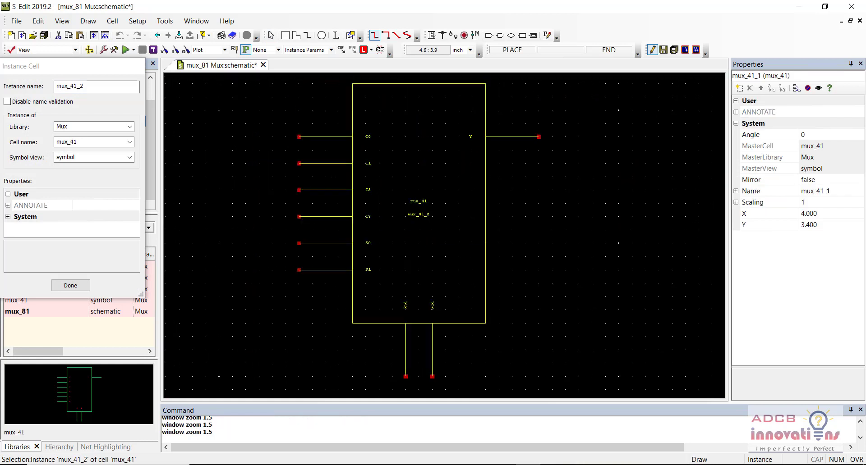
key("Escape")
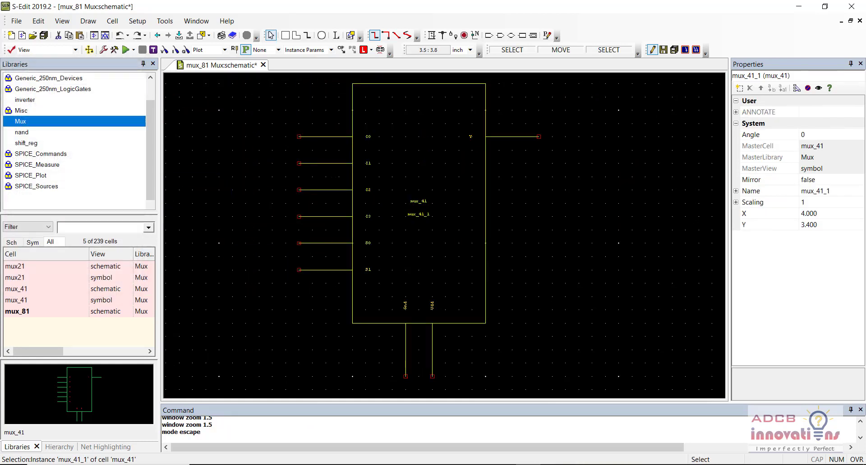
- Add input ports I0 and I1 on the first two input pins of the mux_41 instance
left_click(488, 36)
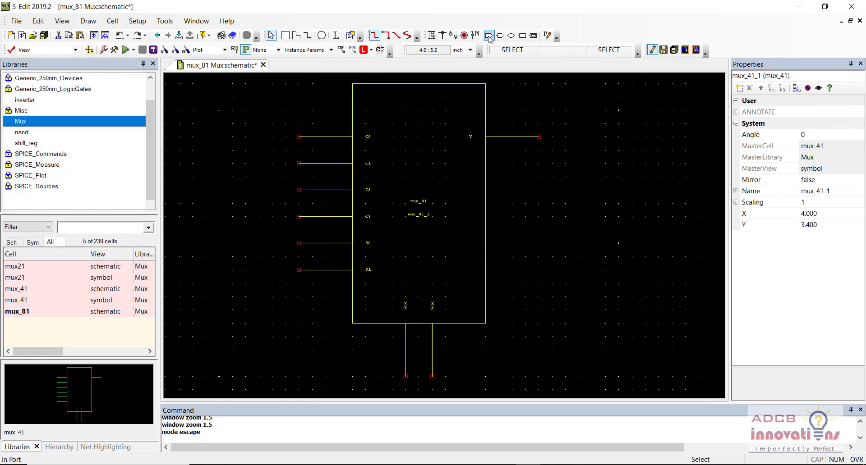
left_click(298, 136)
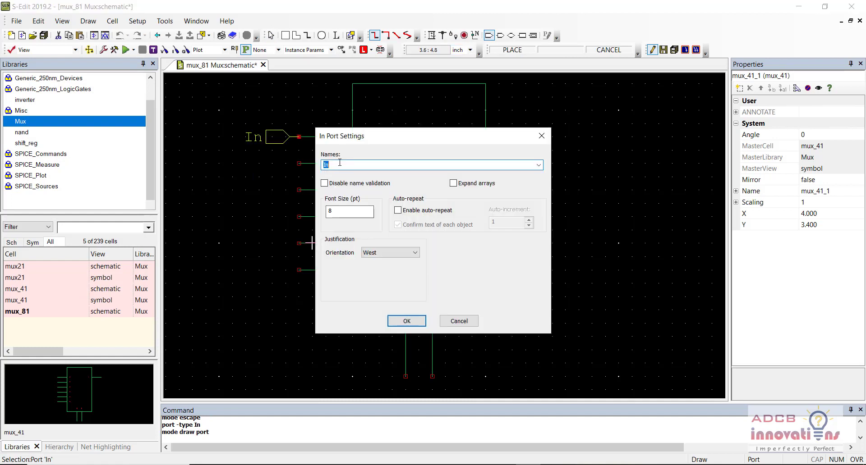
type("I0")
key("Return")
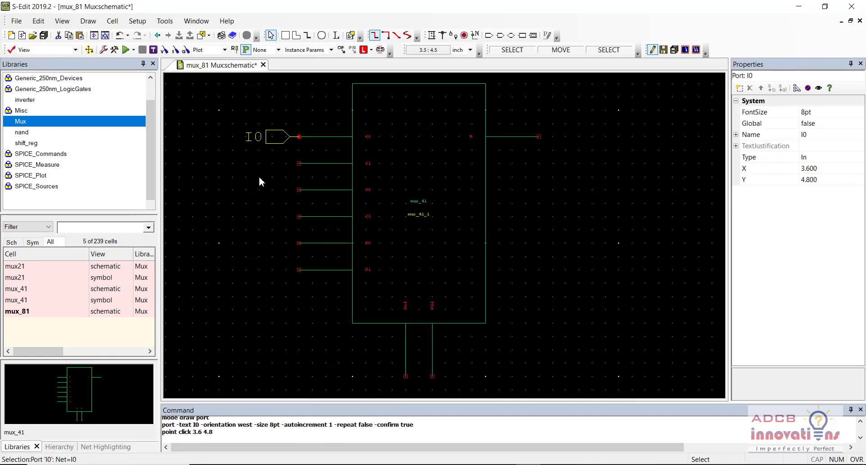
left_click(488, 35)
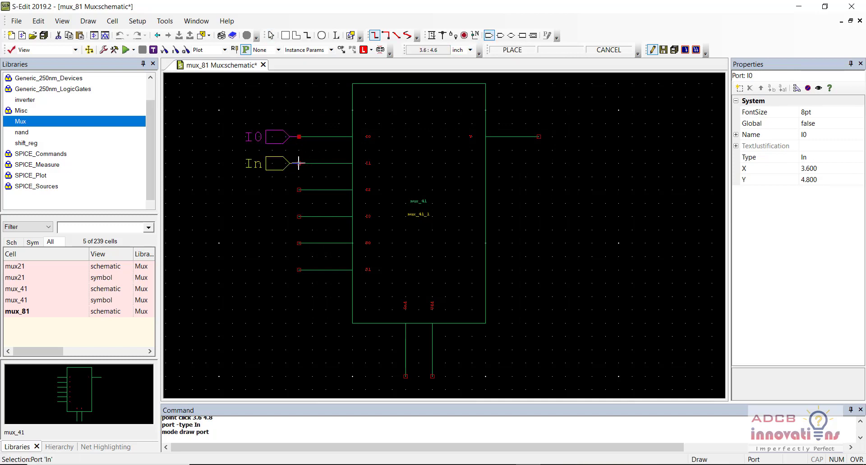
left_click(298, 163)
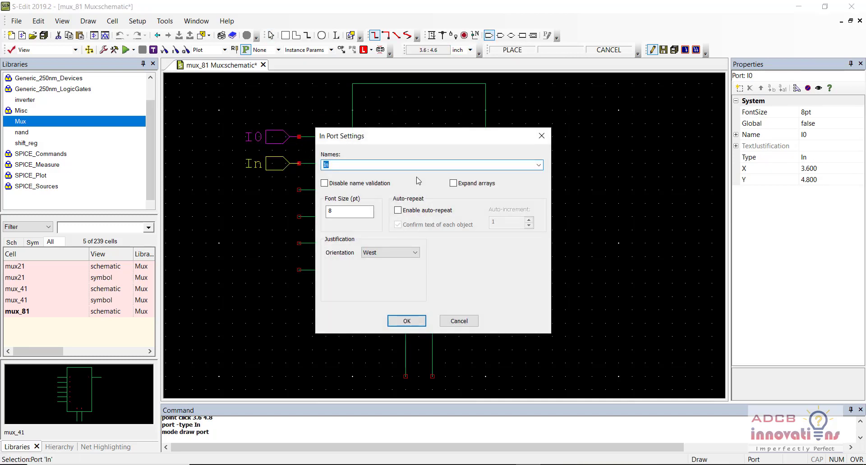
type("I1")
key("Return")
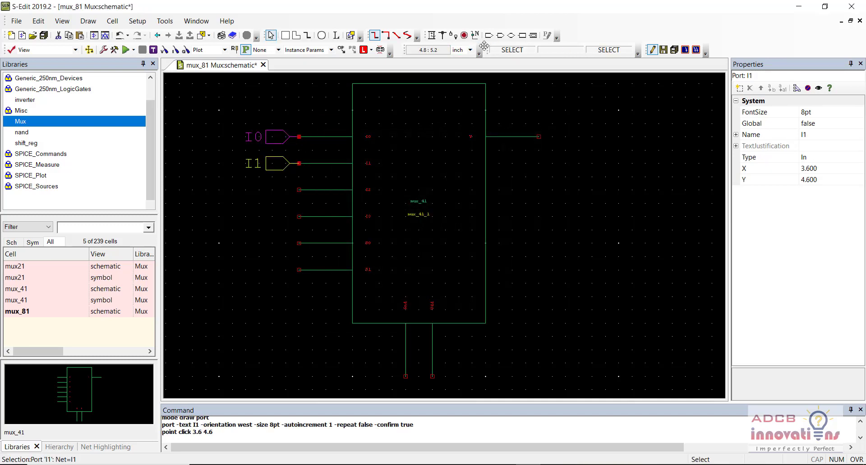
- Add input ports I2 and I3 on the third and fourth input pins of the mux_41 instance
left_click(298, 190)
type("I2")
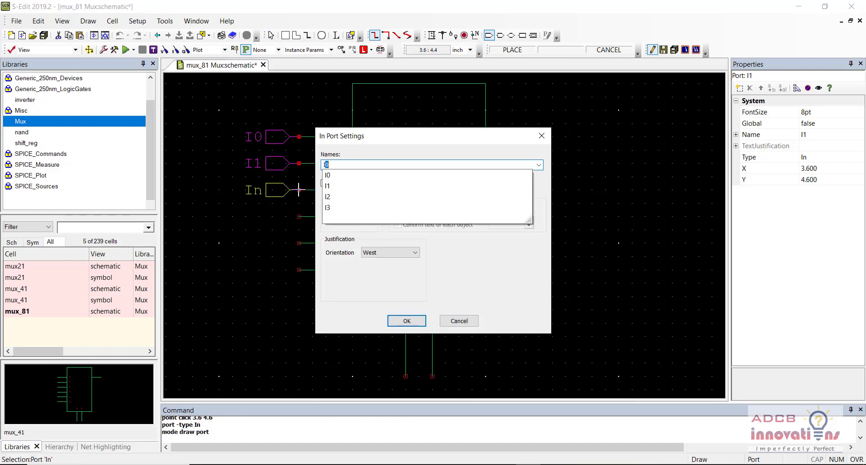
key("Return")
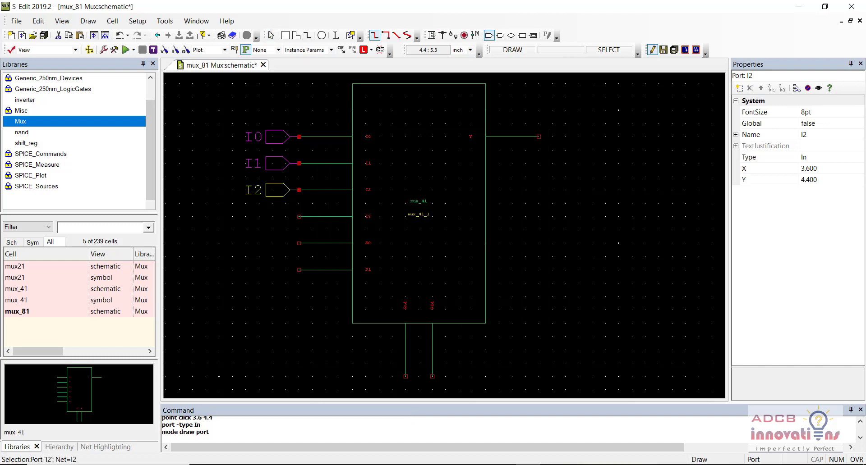
left_click(299, 217)
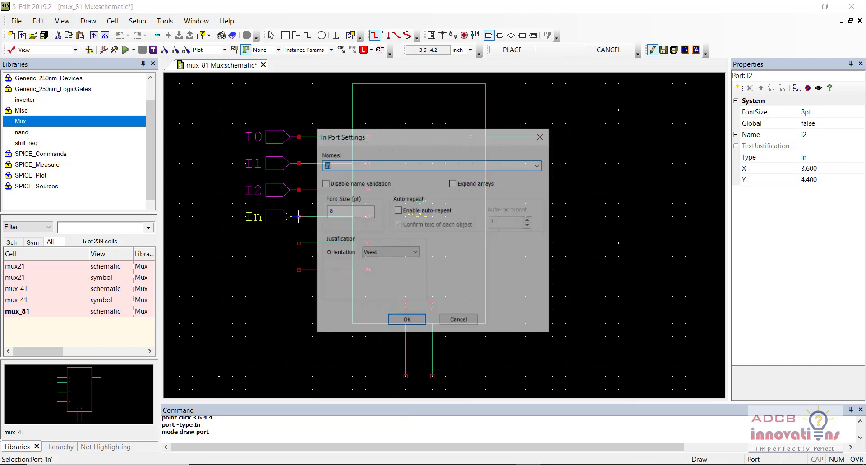
type("I3")
key("Return")
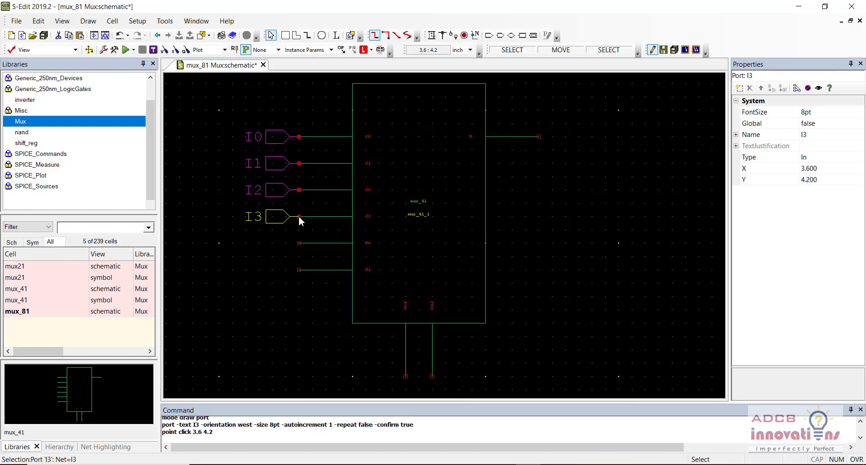
- Add input ports S0 and S1 on the two select pins of the mux_41 instance
left_click(298, 243)
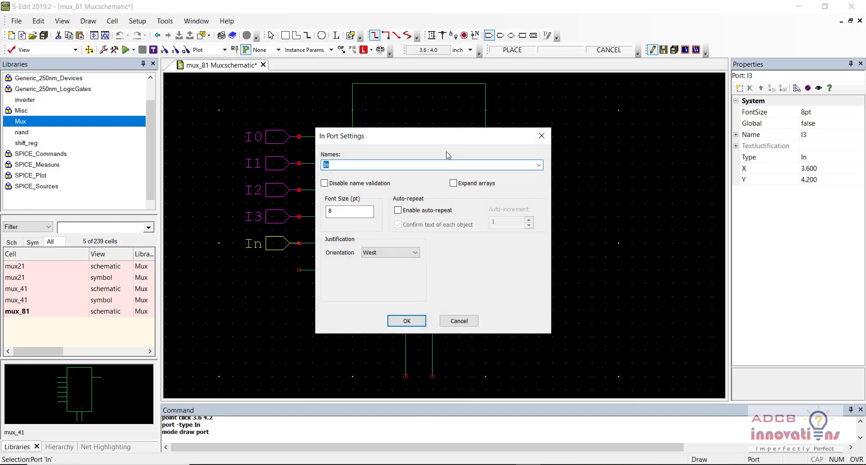
type("S0")
key("Return")
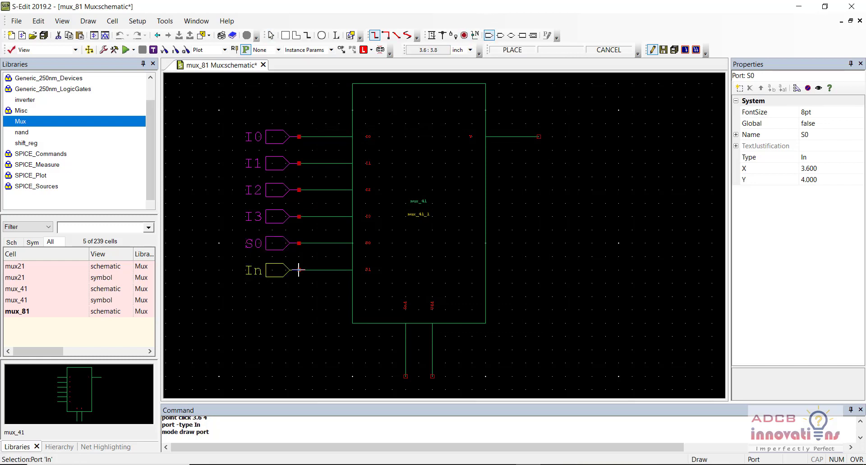
left_click(298, 270)
type("S1")
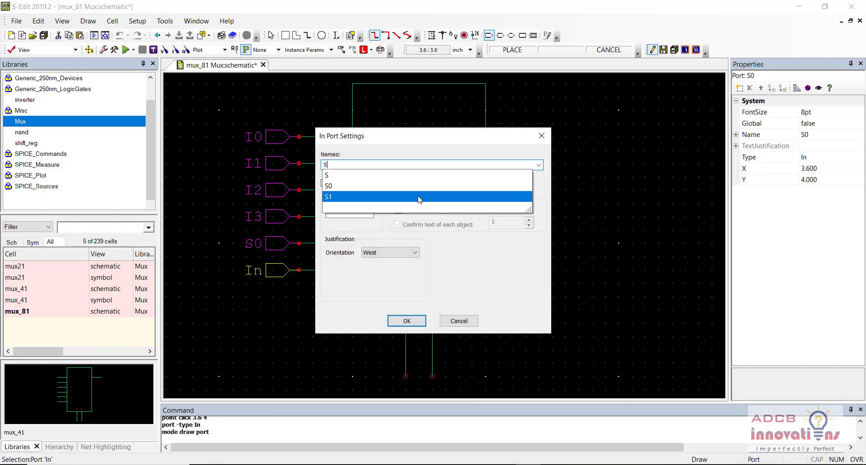
key("Return")
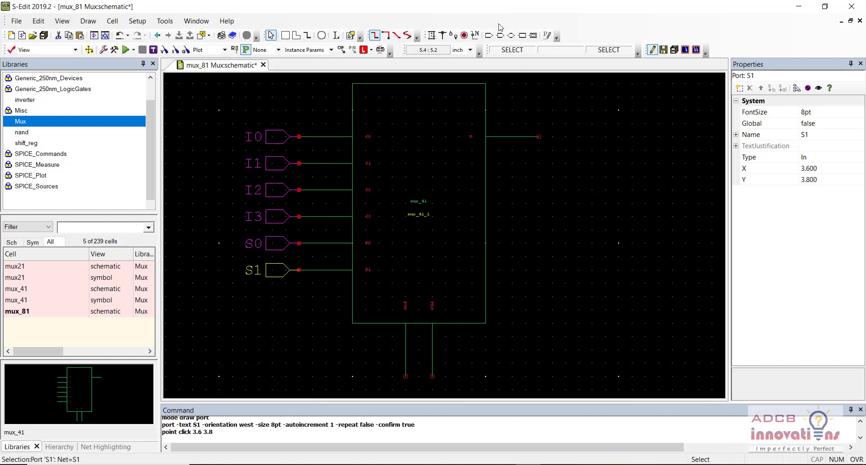
- Add an output port named Y on the output pin of the mux_41 instance
left_click(500, 36)
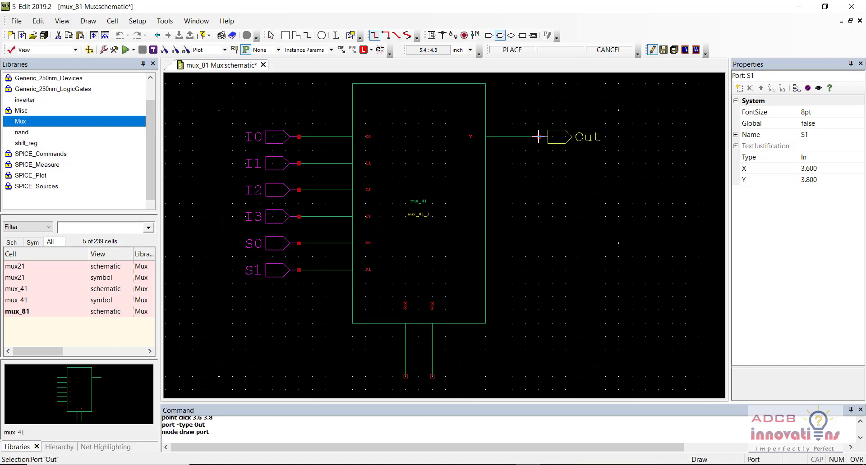
left_click(538, 137)
type("Y")
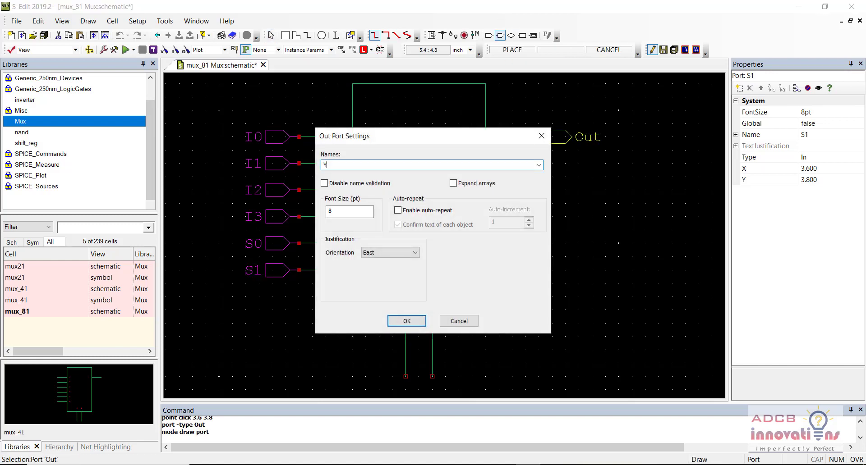
key("Return")
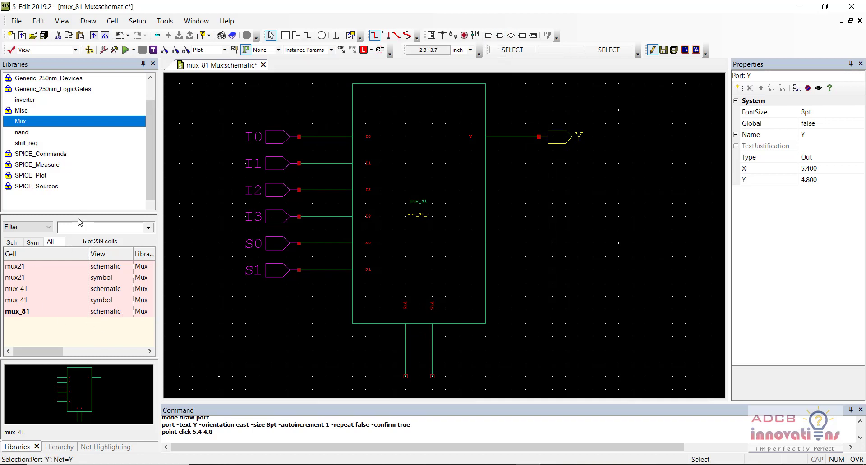
- Place a Gnd symbol from the Misc library, rotated to 90 degrees, on the Gnd pin of the mux_41 instance
left_click(60, 178)
left_click(61, 188)
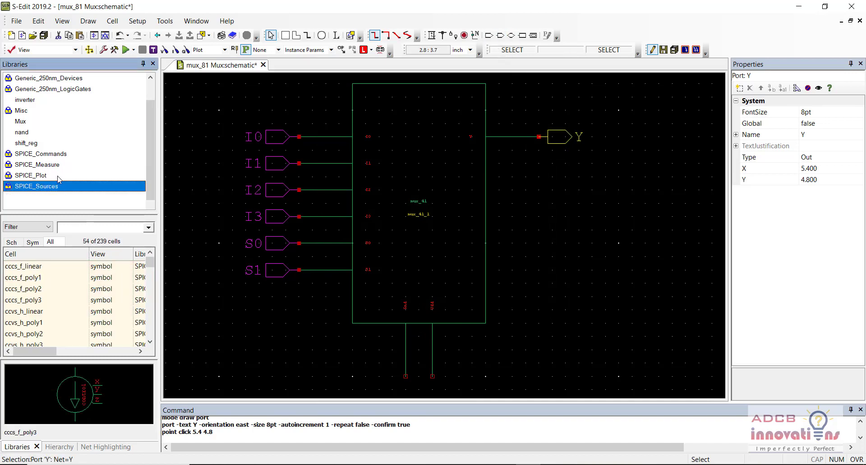
left_click(59, 113)
left_click(91, 228)
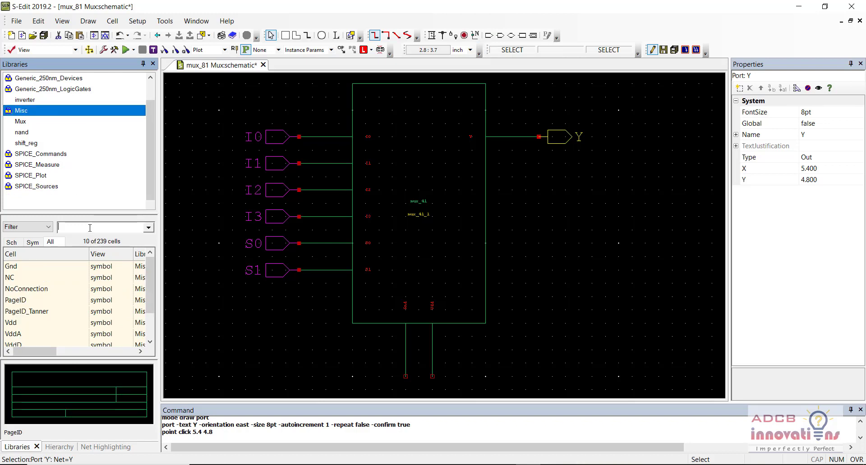
type("gnd")
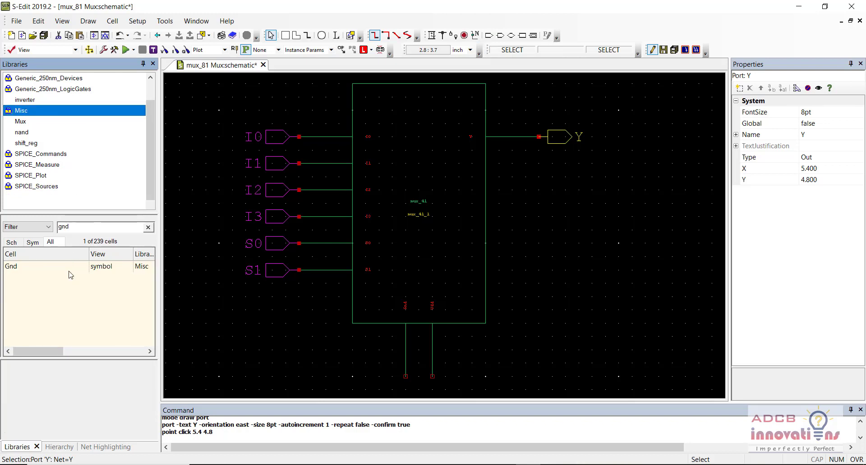
left_click(66, 269)
right_click(66, 269)
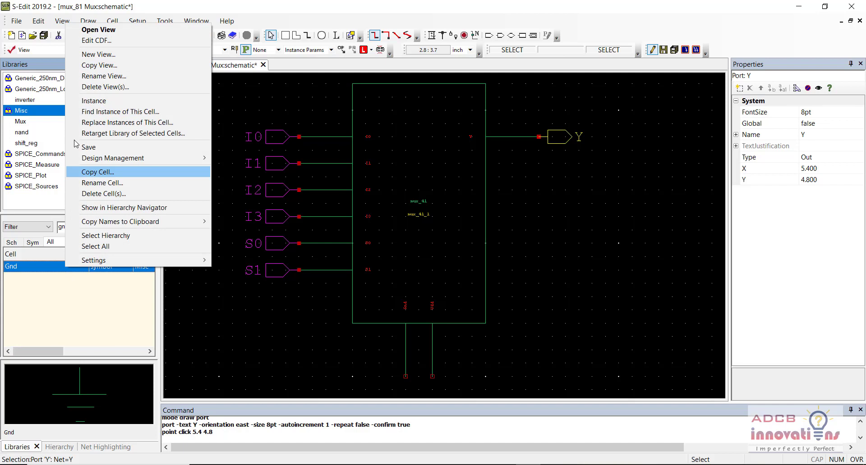
left_click(92, 102)
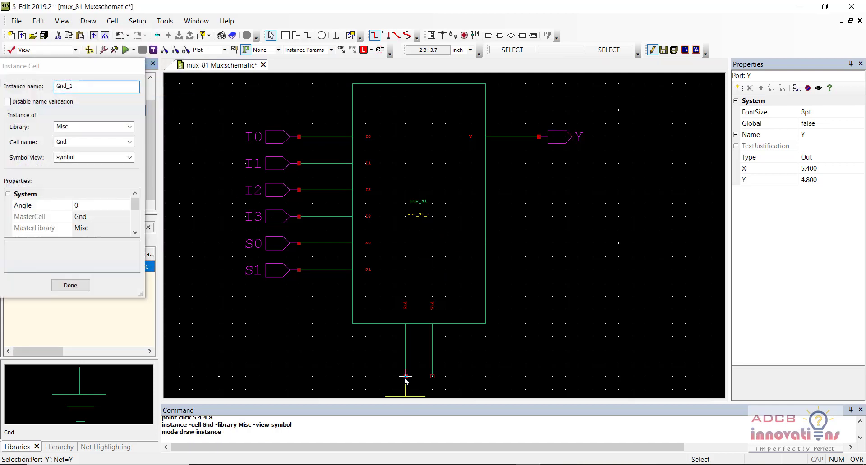
key("r")
key("r")
key("r")
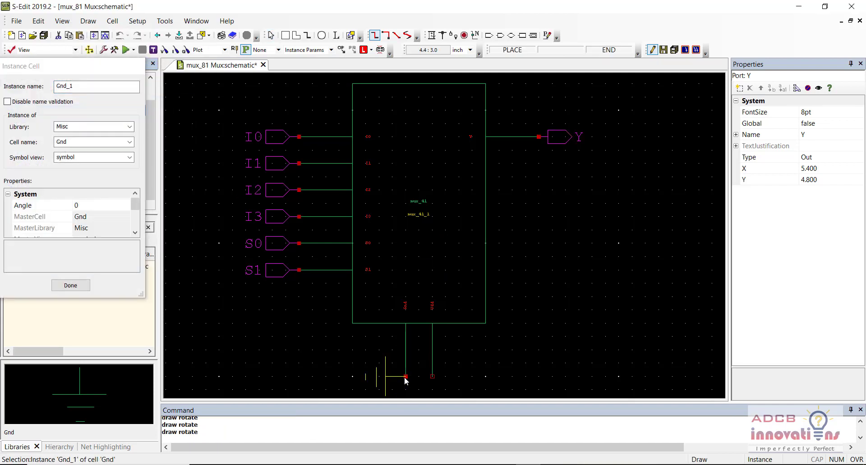
left_click(405, 377)
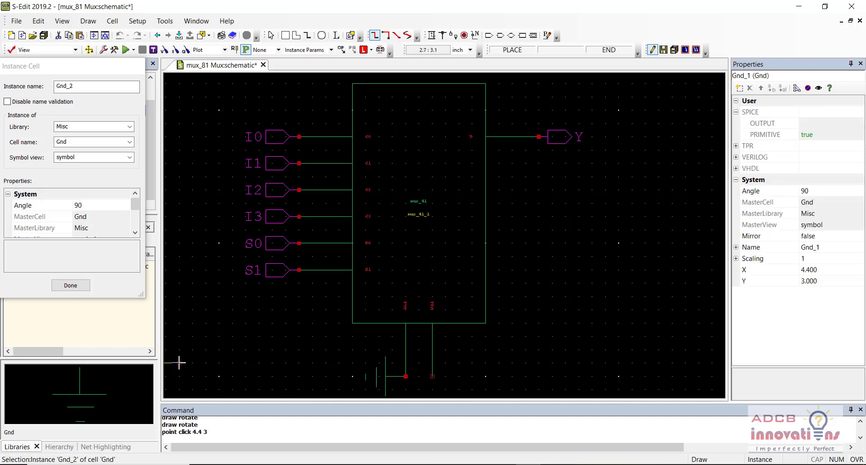
key("Escape")
- Place a Vdd symbol from the Misc library, rotated to 90 degrees, on the Vdd pin of the mux_41 instance
left_click(87, 227)
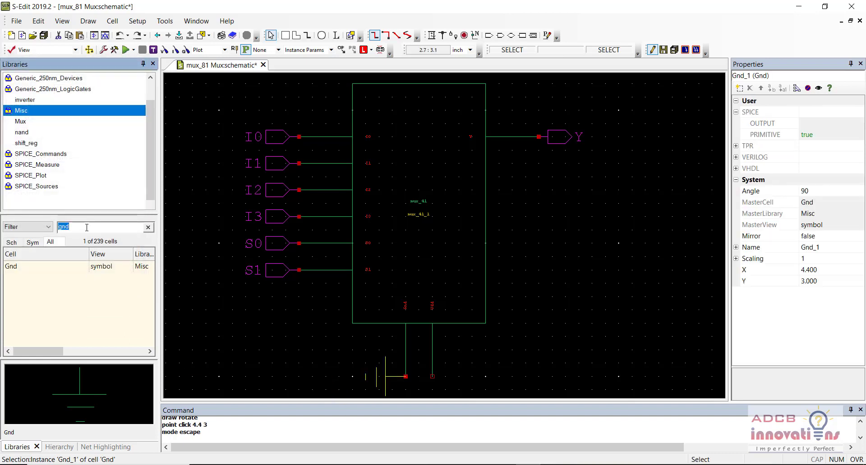
type("vdd")
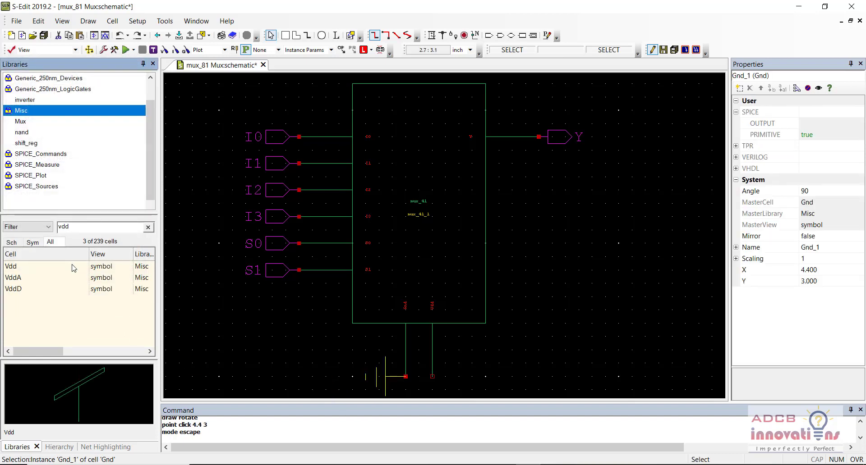
left_click(74, 266)
right_click(73, 267)
left_click(128, 98)
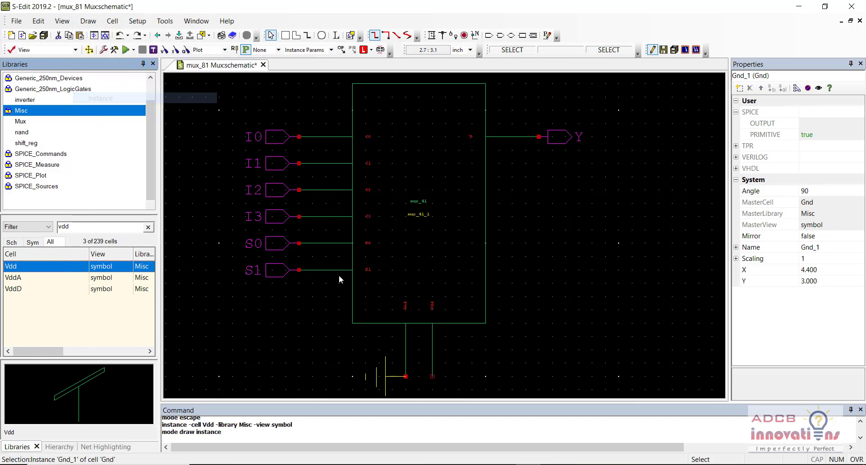
key("r")
key("r")
key("r")
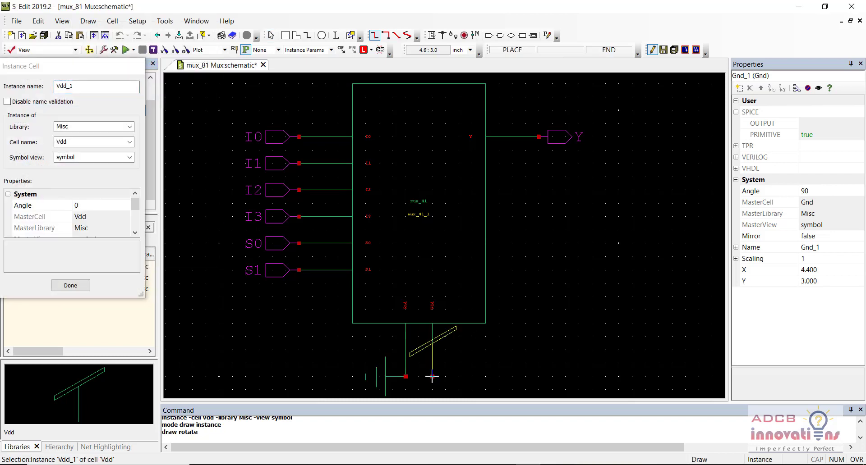
left_click(432, 377)
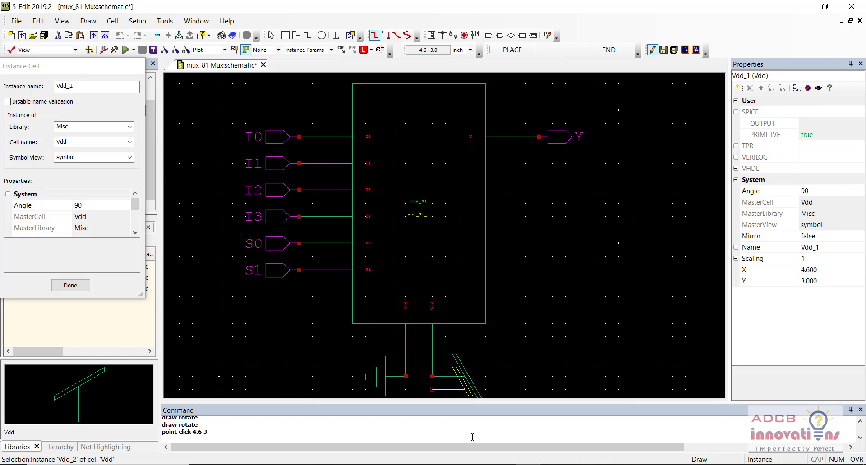
key("Escape")
- Place a vdc source from the SPICE_Sources library in the empty area to the right of the mux_41 instance
left_click(45, 186)
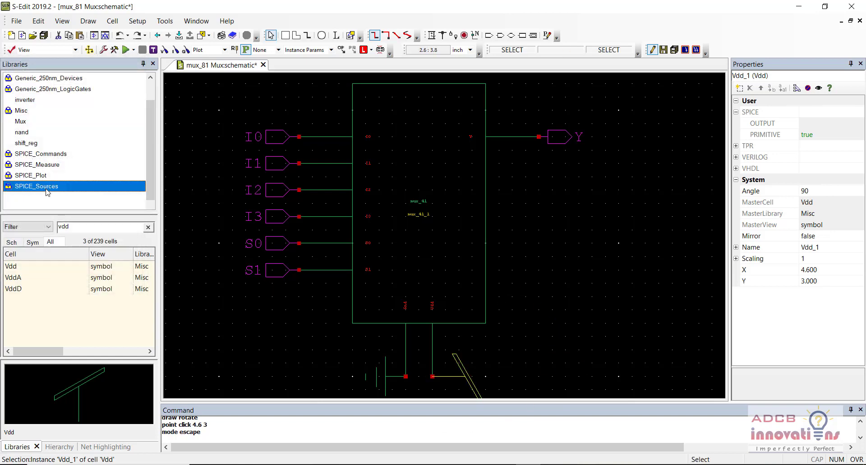
double_click(75, 227)
type("vdc")
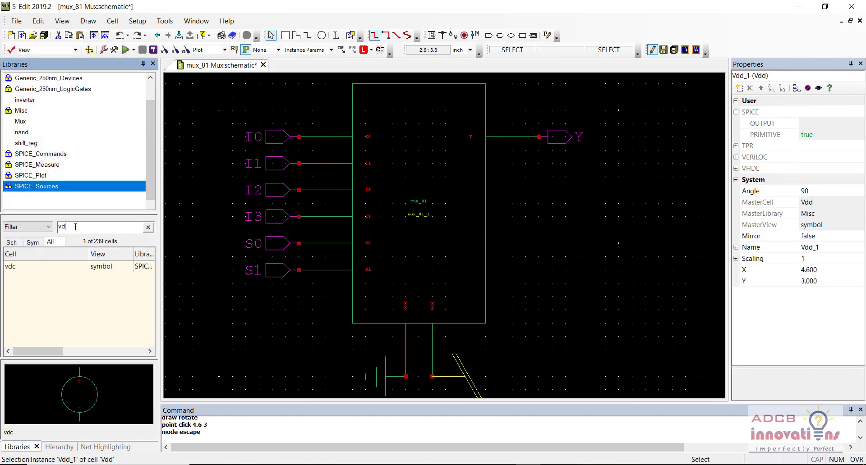
left_click(60, 267)
right_click(60, 267)
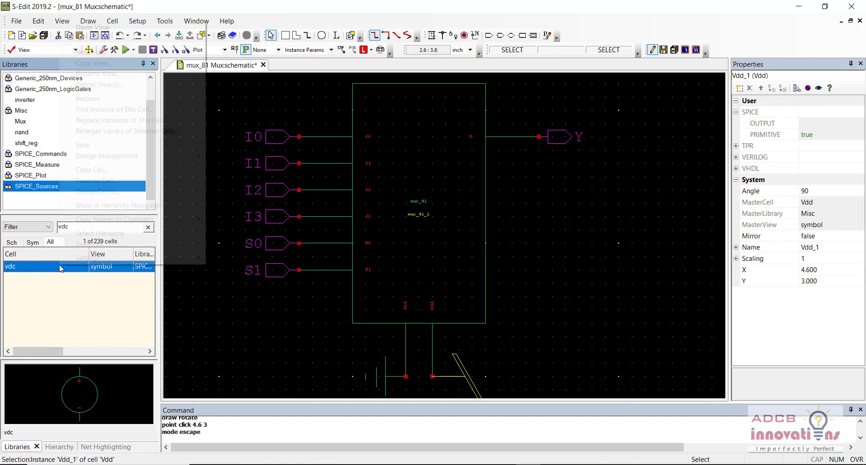
left_click(90, 99)
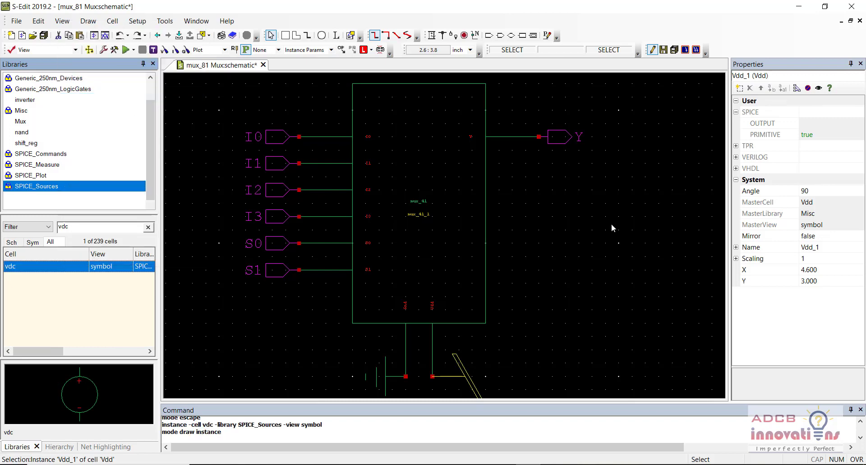
left_click(619, 257)
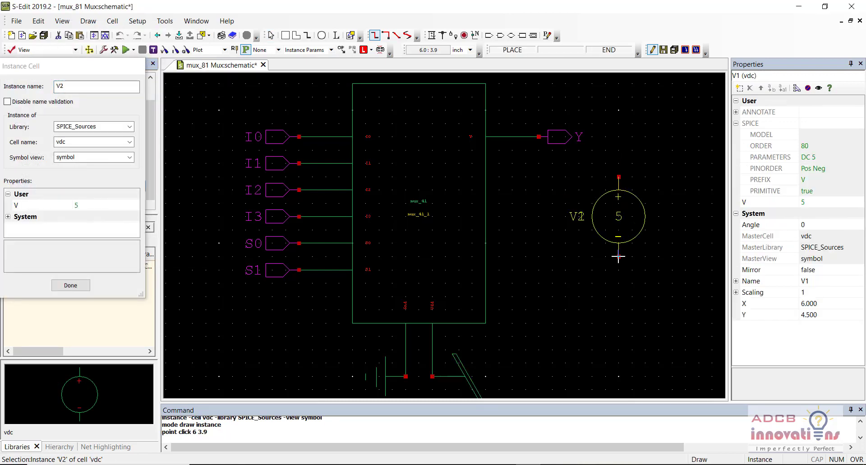
key("Escape")
- Copy the Vdd symbol onto the positive terminal of the vdc source and the Gnd symbol onto its negative terminal
left_click(473, 381)
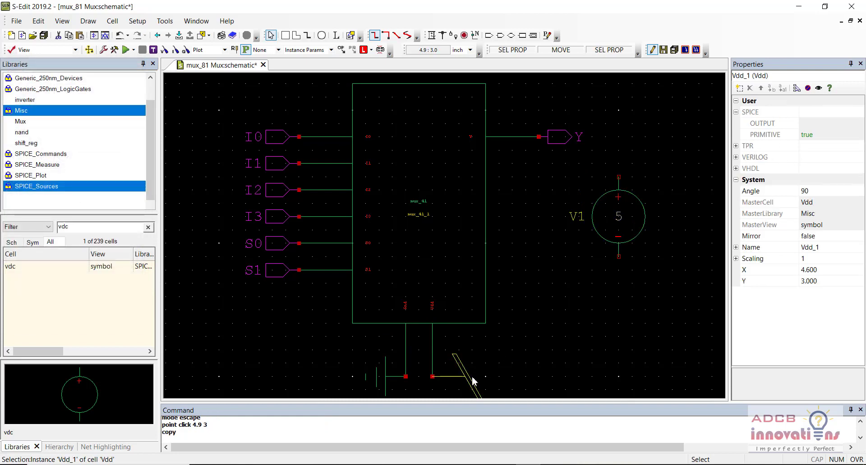
key("ctrl+v")
left_click(619, 178)
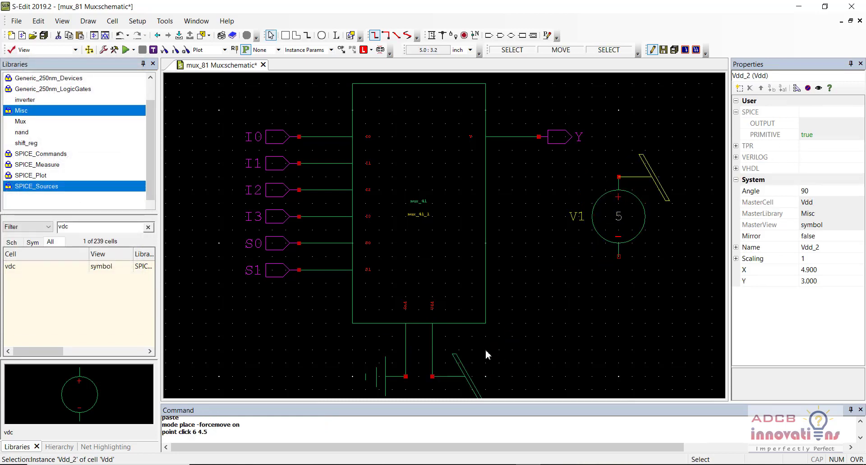
left_click(383, 379)
key("ctrl+c")
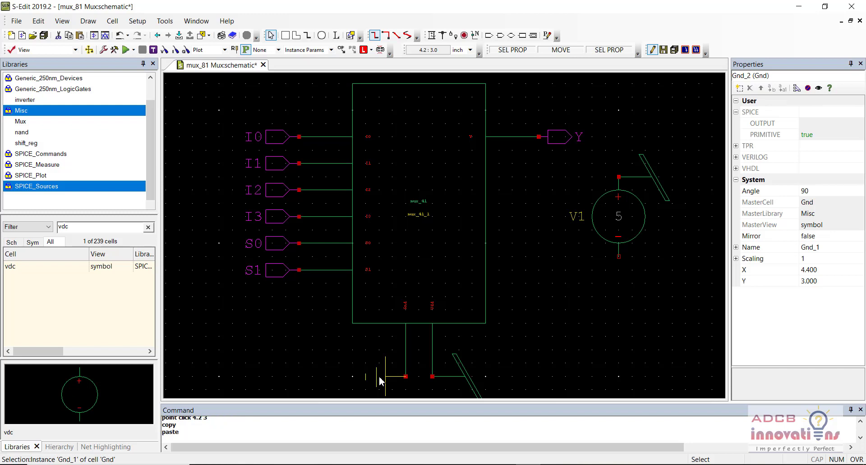
key("ctrl+v")
left_click(618, 258)
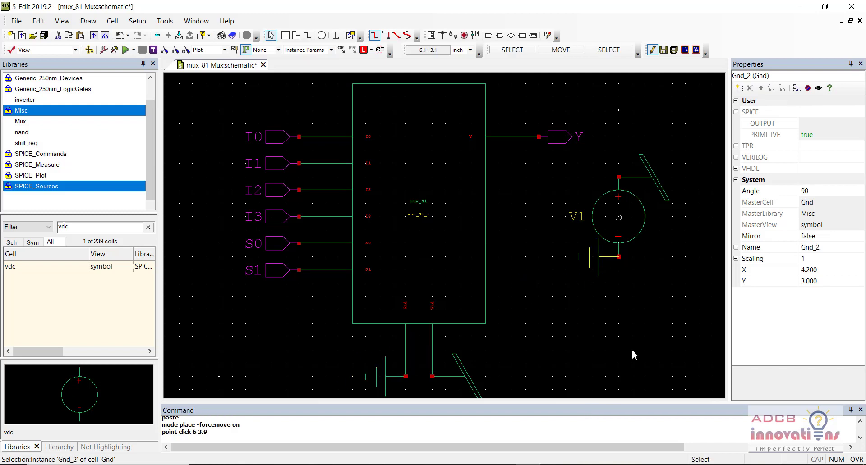
left_click(592, 311)
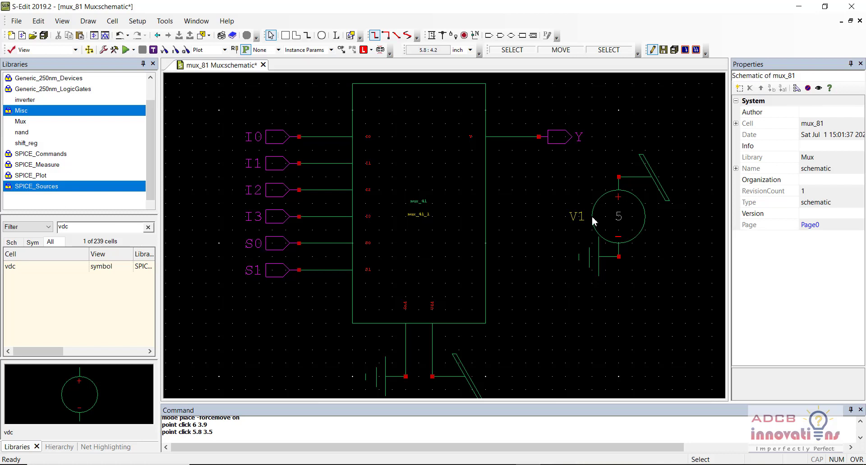
- Filter the SPICE_Sources library for the vbit cell and select it
type("vbit")
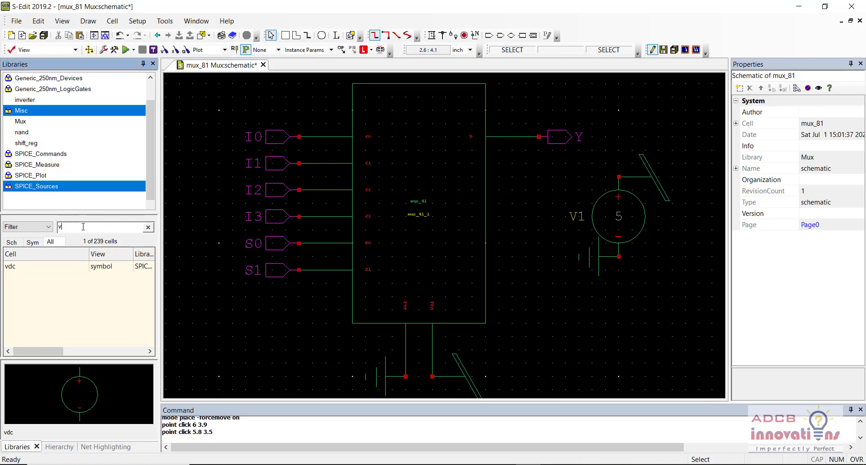
left_click(72, 270)
right_click(72, 274)
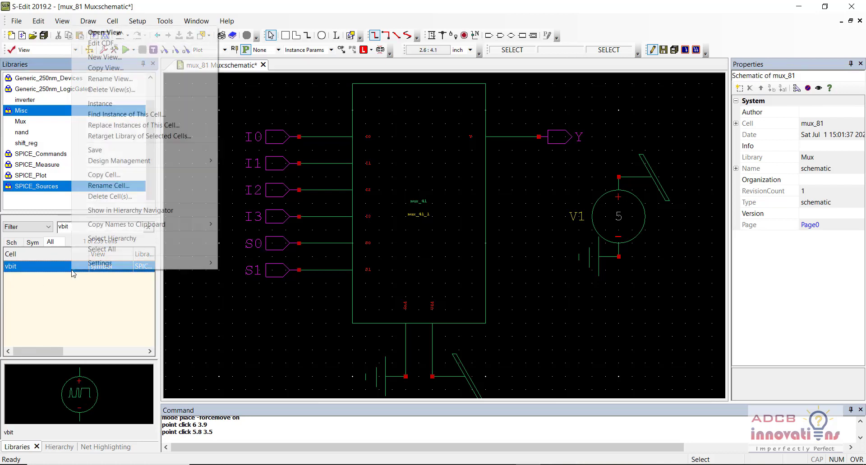
left_click(95, 103)
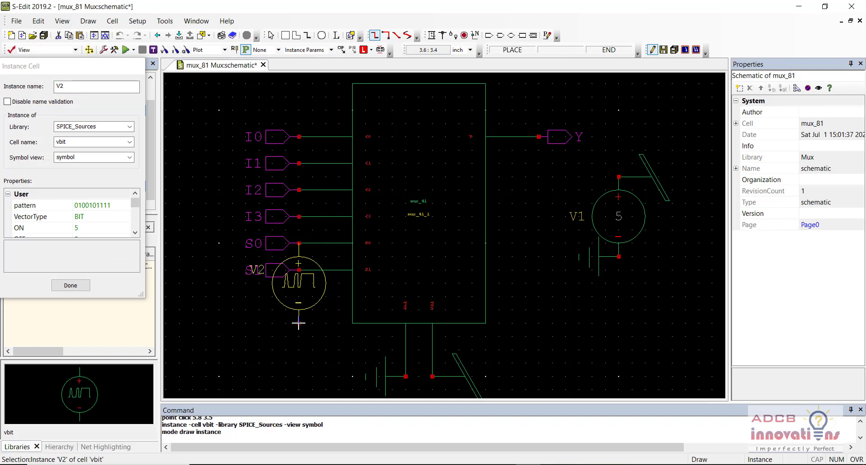
key("r")
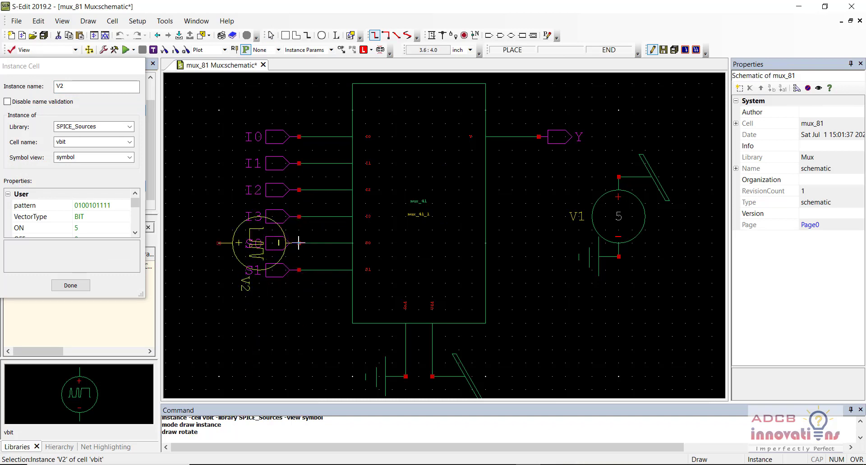
key("Escape")
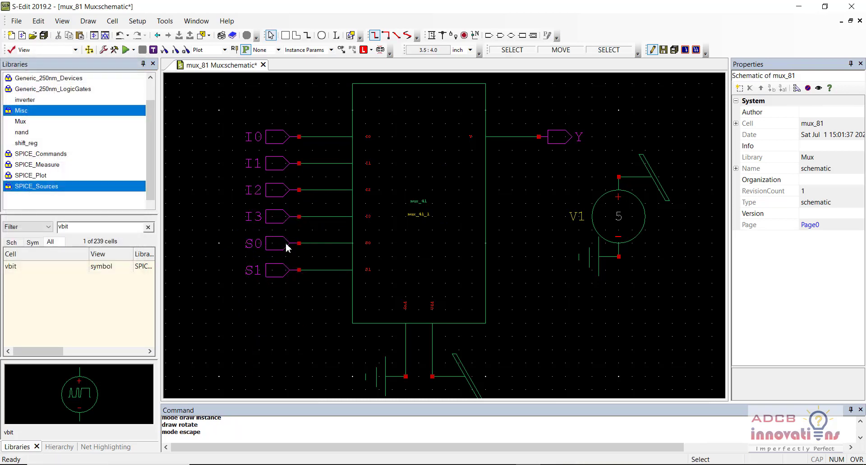
- Move the S0 input port further left of the other ports, stretching its wire to make room for a source
left_click(286, 248)
key("alt")
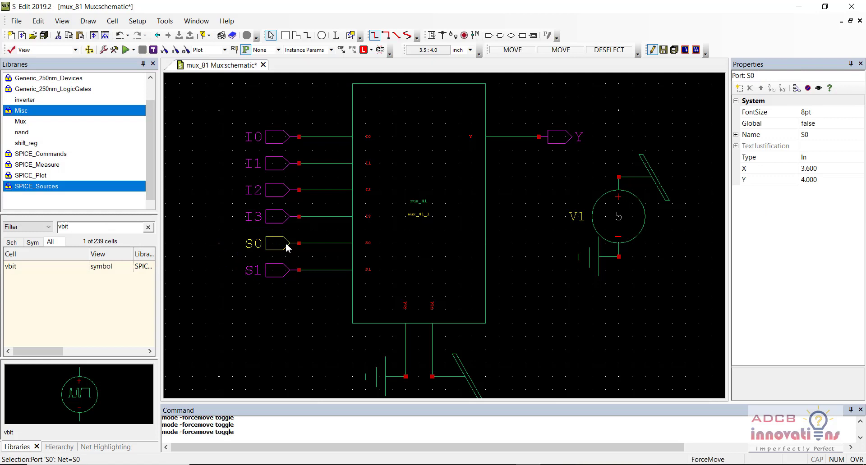
mouse_move(286, 247)
left_mouse_down("alt")
mouse_move(236, 247)
mouse_move(286, 247)
left_mouse_up("alt")
left_click(286, 273)
key("alt")
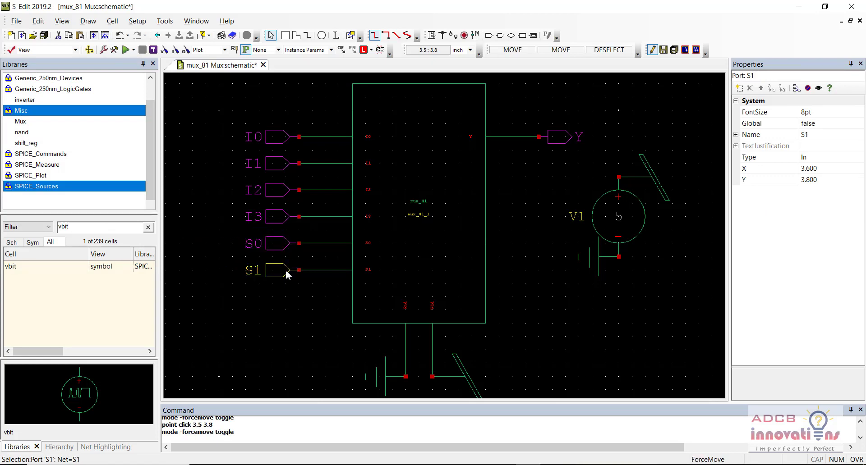
mouse_move(286, 273)
left_mouse_down("alt")
mouse_move(259, 272)
mouse_move(286, 272)
left_mouse_up("alt")
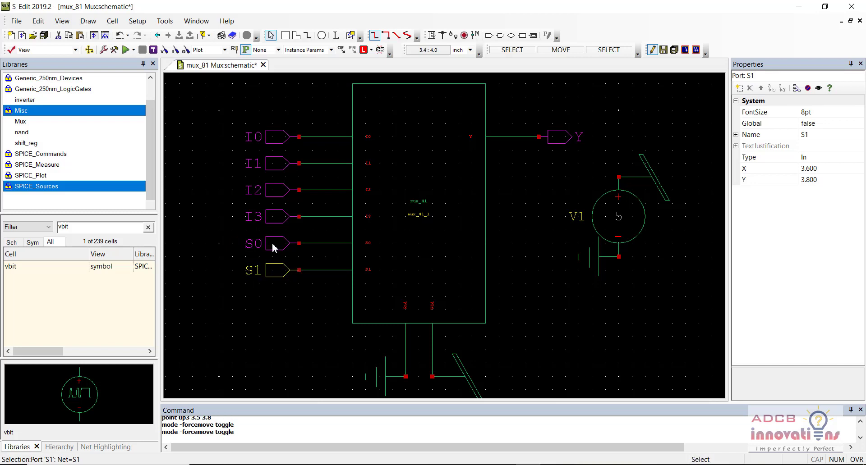
key("alt")
left_click(272, 245)
left_click_drag(272, 244, 208, 244, "alt")
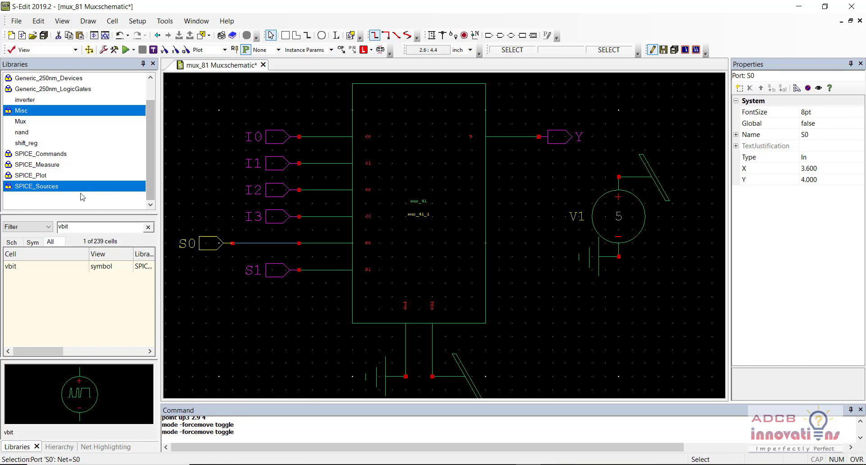
- Place two vbit sources with their positive terminals on the S0 and S1 port connections
right_click(66, 271)
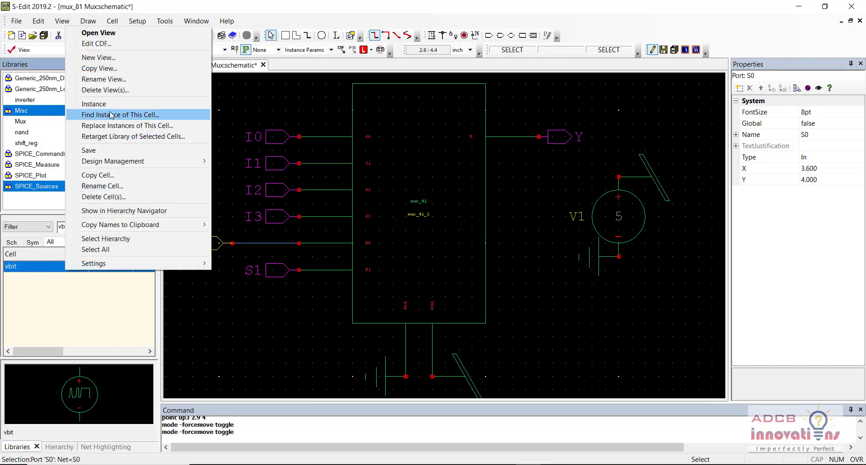
left_click(94, 104)
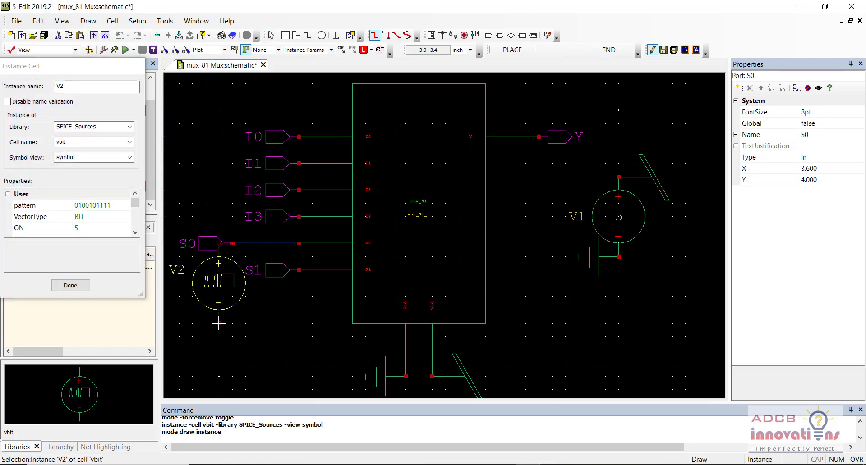
left_click(232, 324)
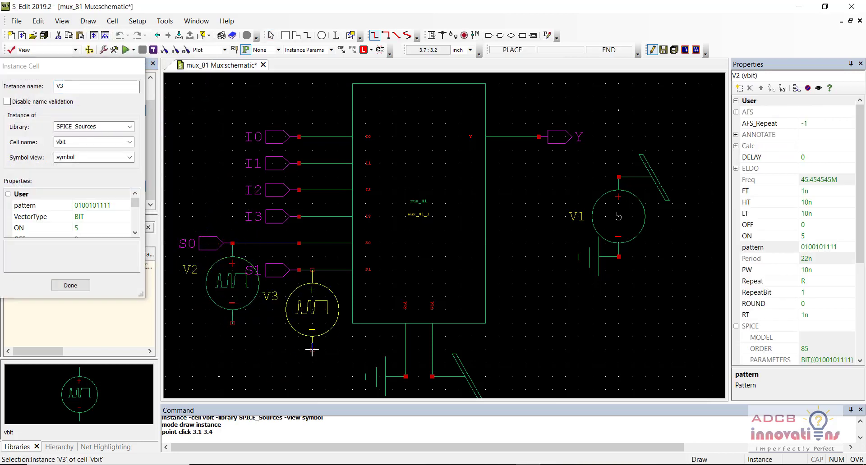
left_click(298, 349)
key("Escape")
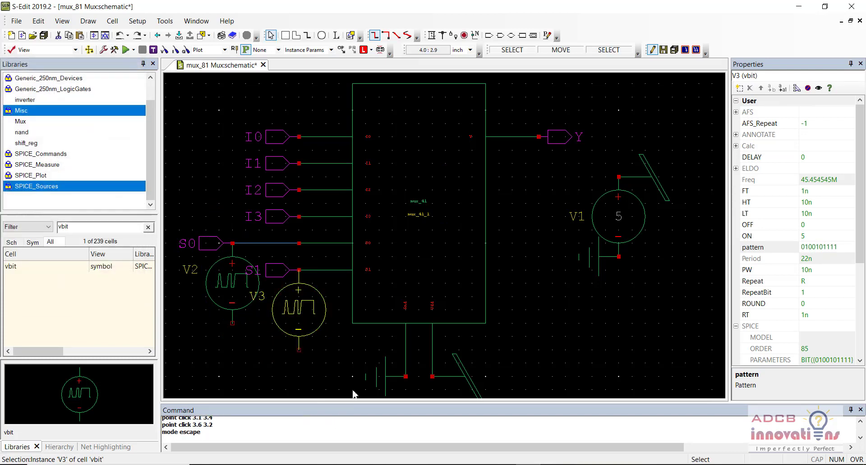
- Copy the Gnd symbol, rotated to 0 degrees, onto the negative terminals of both vbit sources
left_click(380, 367)
key("ctrl+c")
key("ctrl+v")
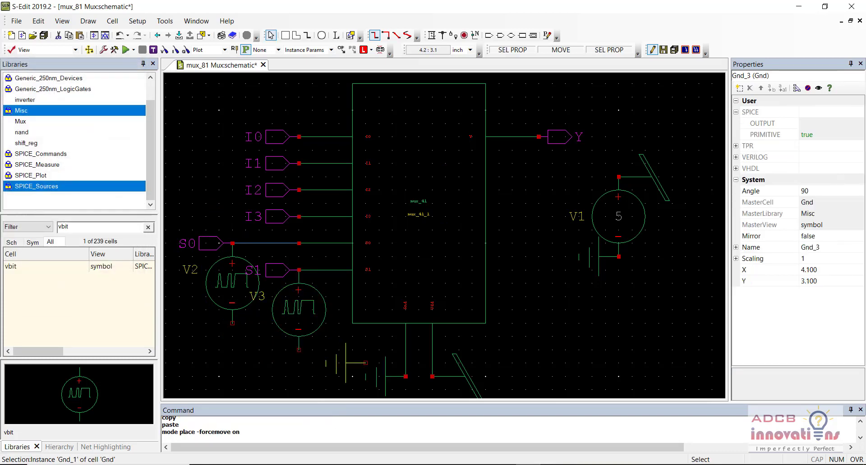
key("r")
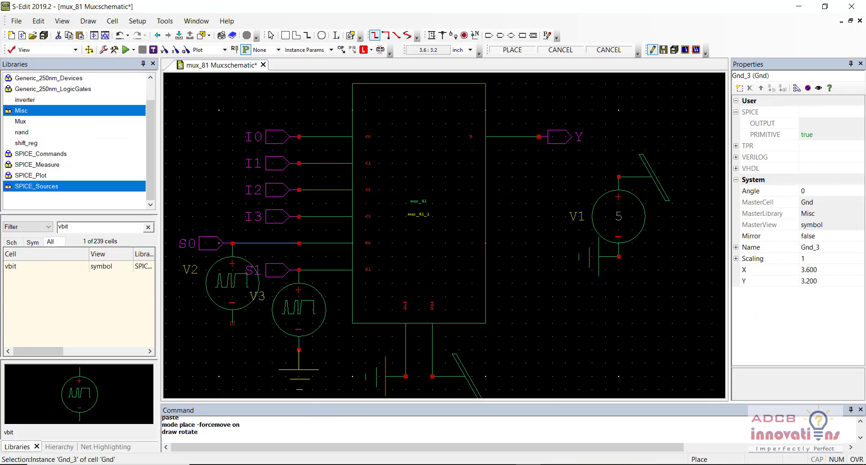
left_click(299, 355)
key("ctrl+c")
key("ctrl+v")
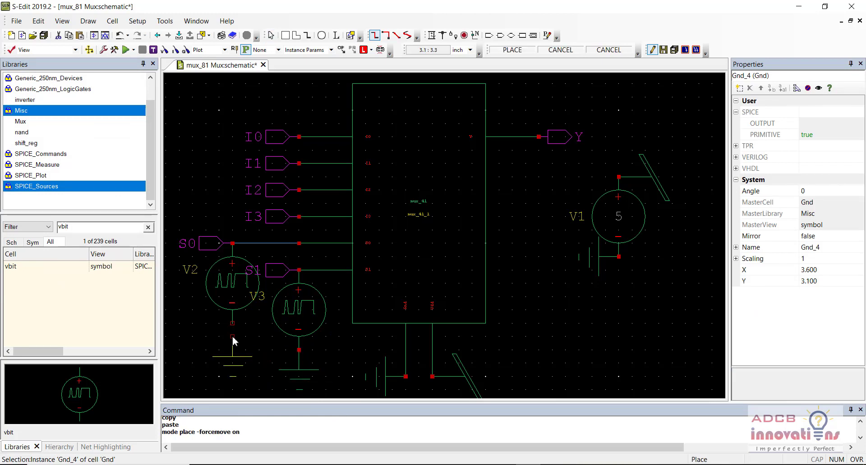
left_click(233, 328)
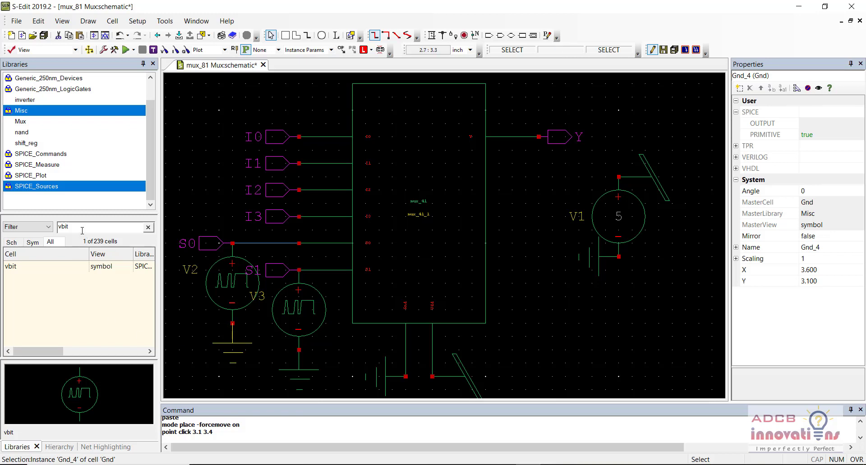
- Filter the SPICE_Plot library for "volt" and select the V_VoltagePrint cell
left_click(53, 176)
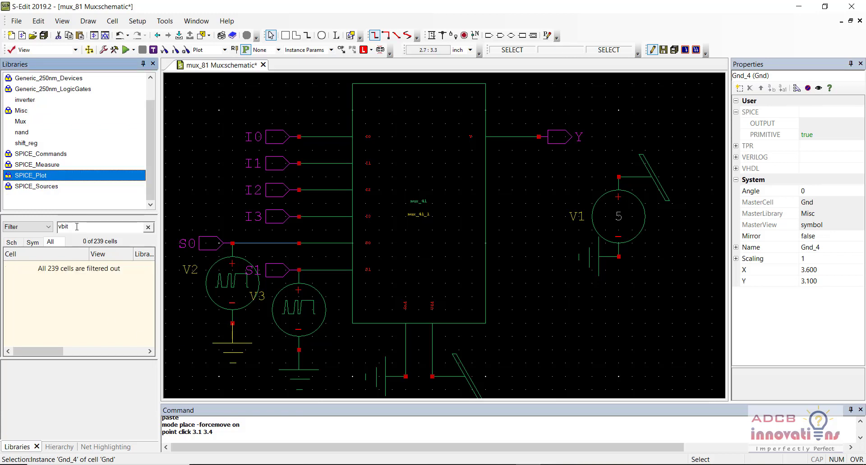
key("BackSpace")
key("BackSpace")
key("BackSpace")
type("olt")
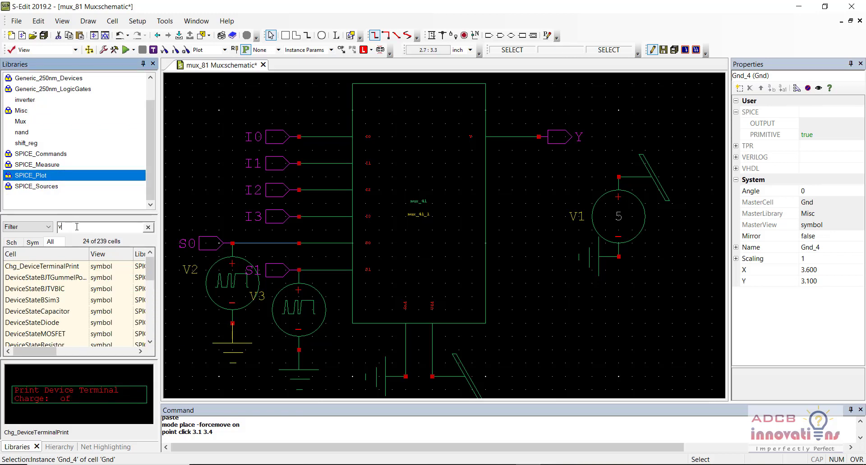
left_click(69, 291)
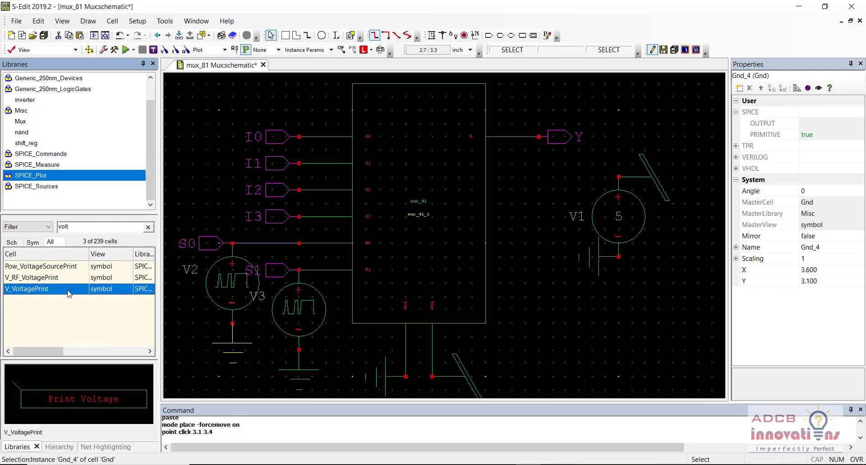
- Place V_VoltagePrint probes on the port connections: one rotated 180 degrees on S0 and one at 0 degrees on S1
right_click(69, 294)
left_click(97, 123)
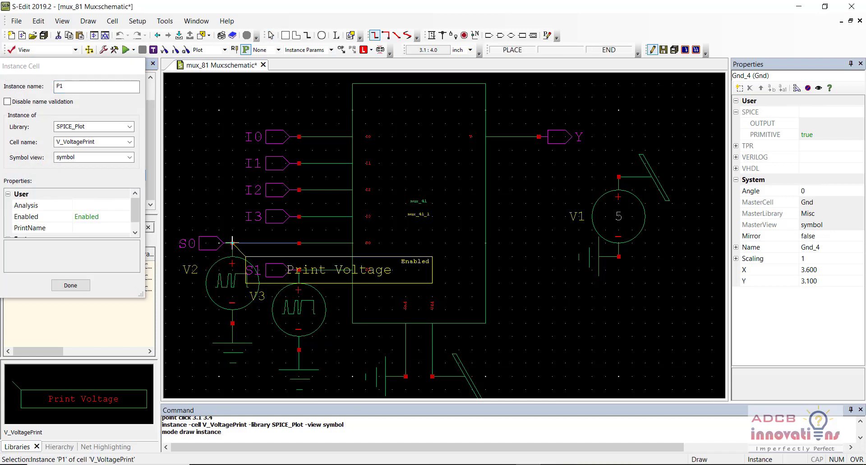
key("r")
key("r")
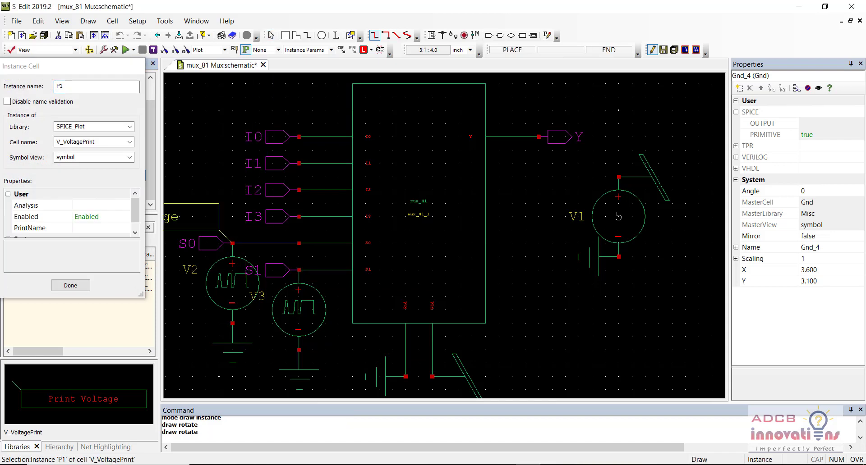
left_click(231, 243)
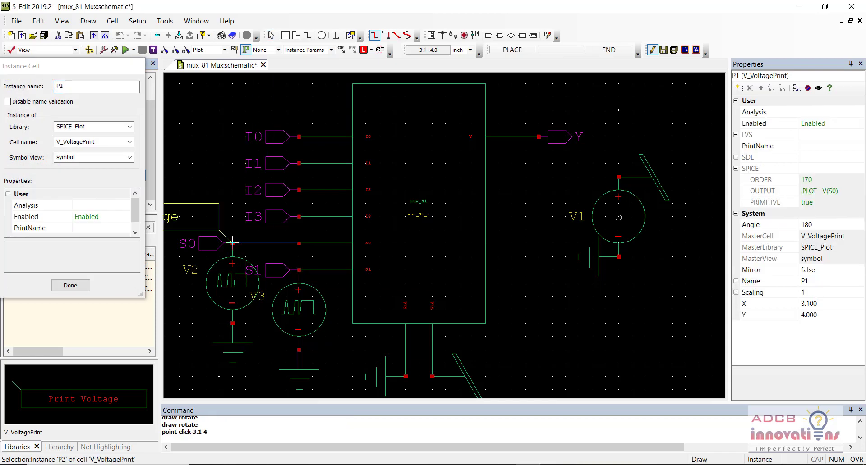
key("r")
key("r")
left_click(298, 270)
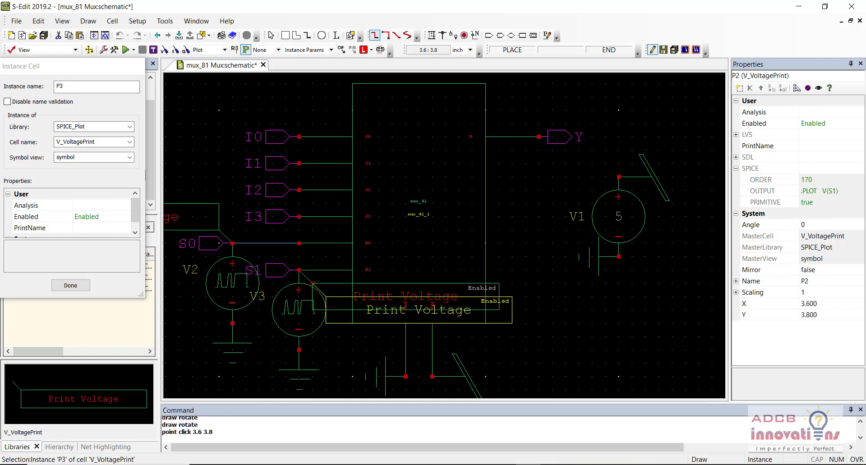
left_click(538, 136)
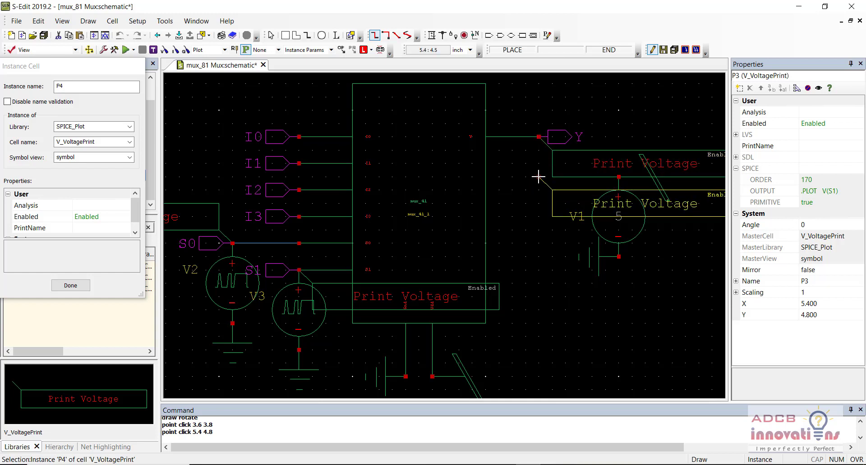
key("Escape")
key("Delete")
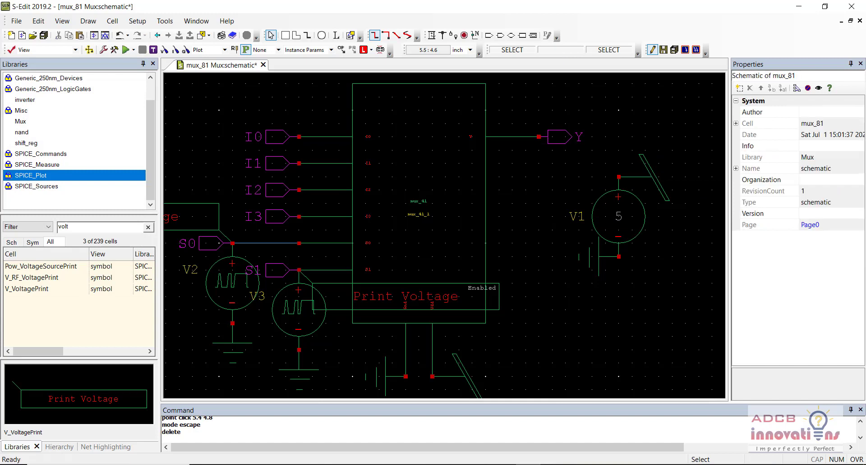
- Place a V_VoltagePrint probe rotated to 270 degrees on the Y output connection, and save the schematic
right_click(101, 293)
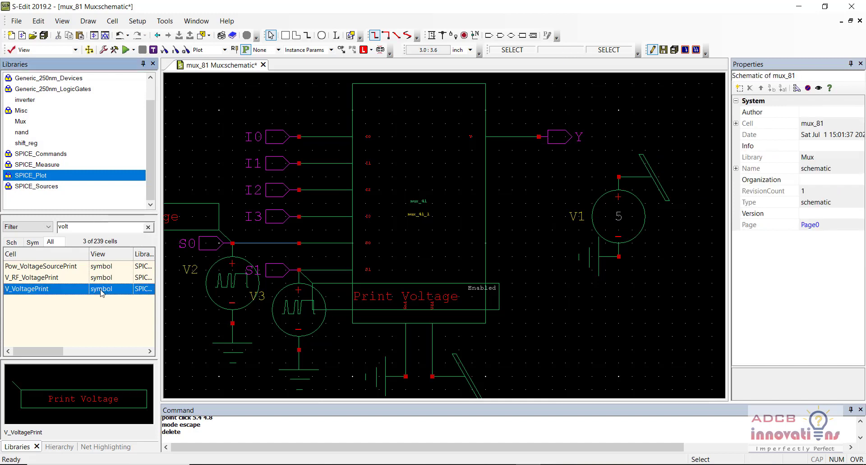
left_click(128, 123)
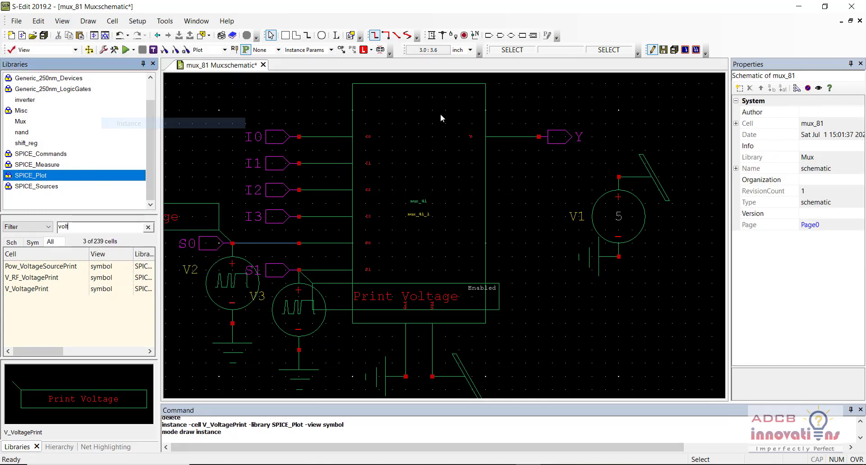
key("ctrl+r")
left_click(538, 136)
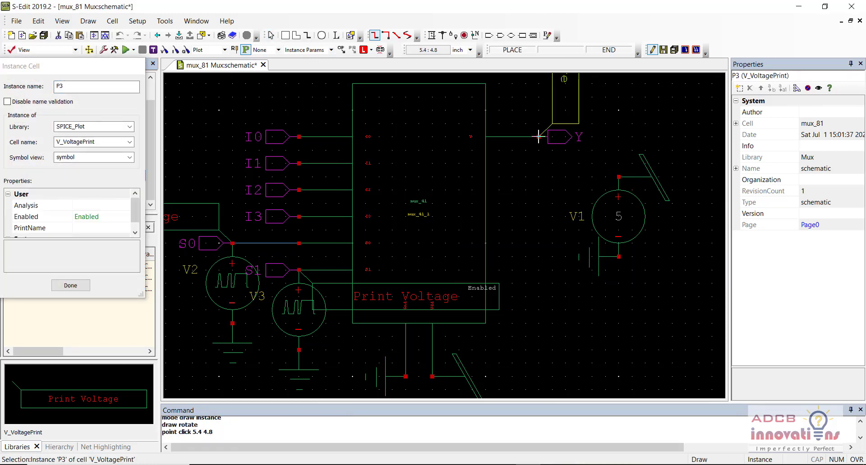
scroll(538, 137, "down", 1)
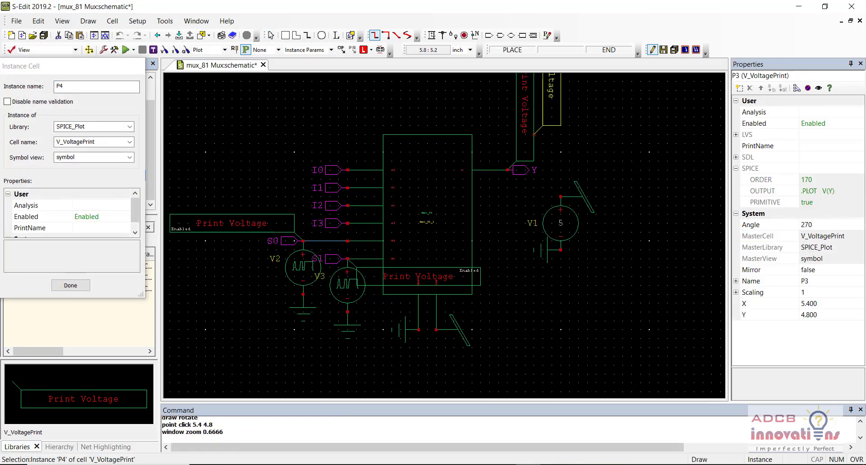
key("Escape")
left_click(525, 339)
key("ctrl+s")
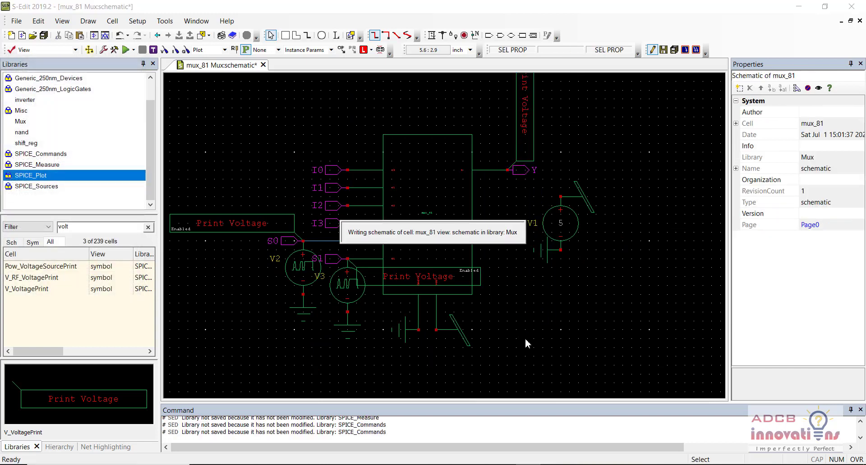
- View the schematic inside the mux_41 instance, and return to the mux_81 schematic from the Mux library
double_click(437, 187)
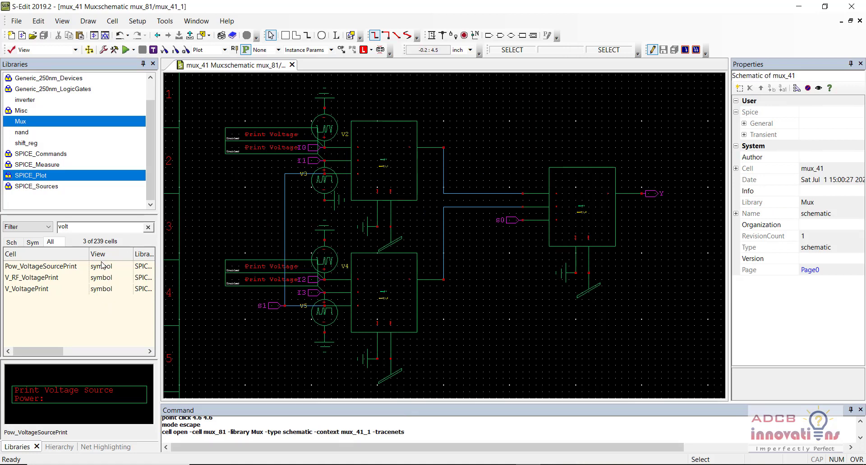
left_click(148, 229)
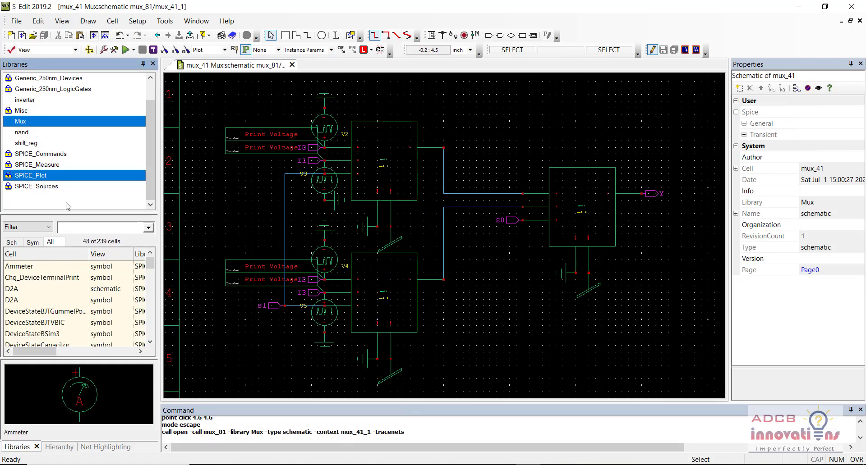
left_click(51, 122)
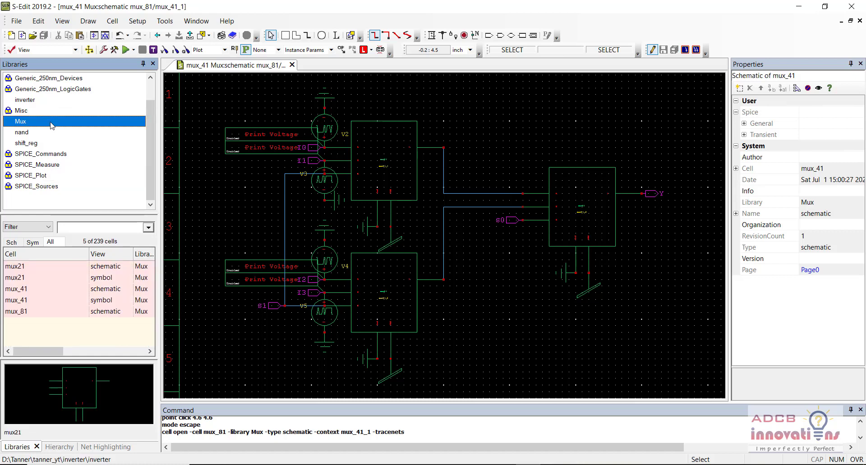
left_click(59, 313)
double_click(58, 313)
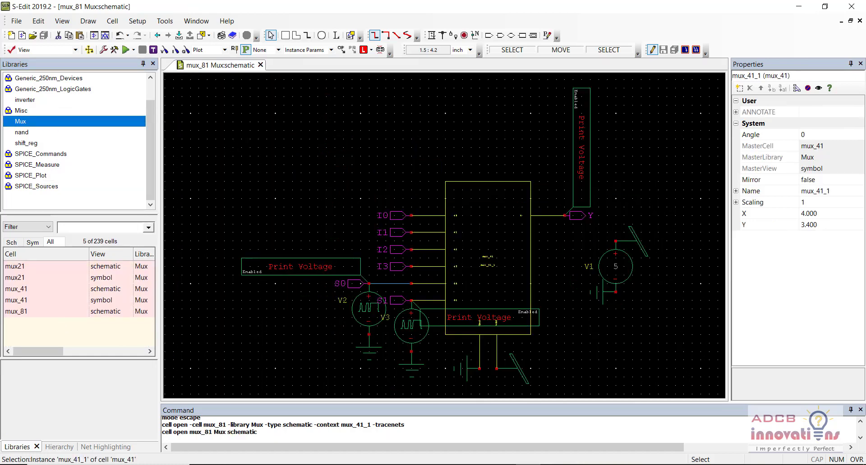
left_click(403, 132)
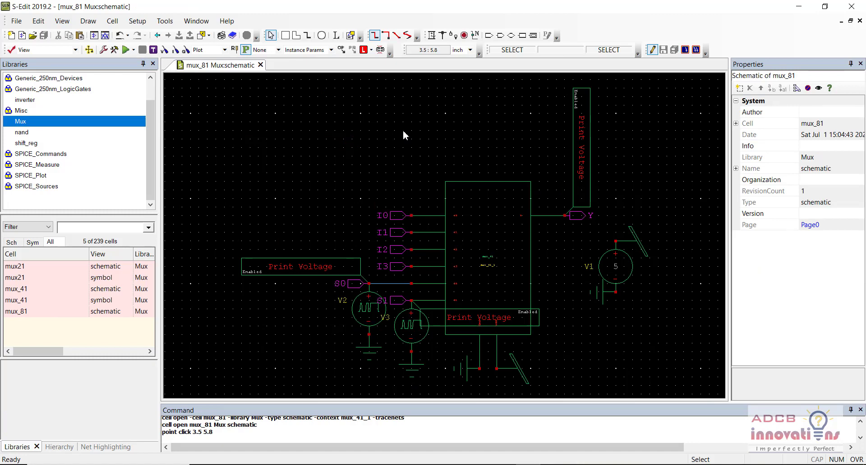
left_click(351, 310)
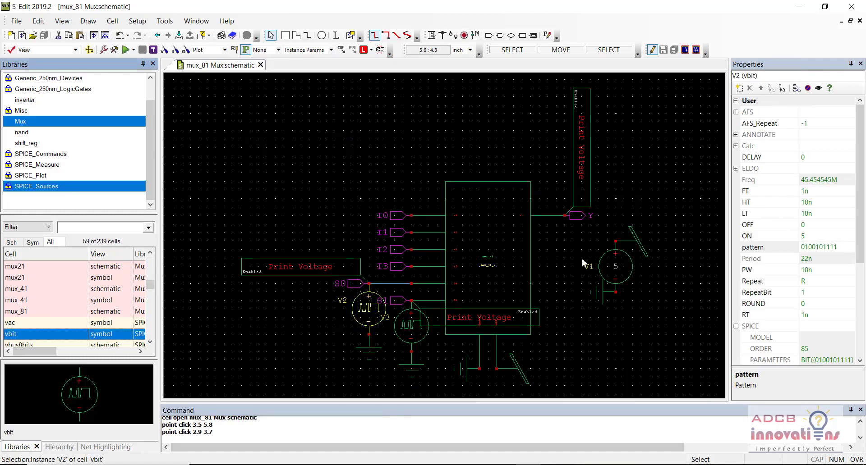
left_click(809, 248)
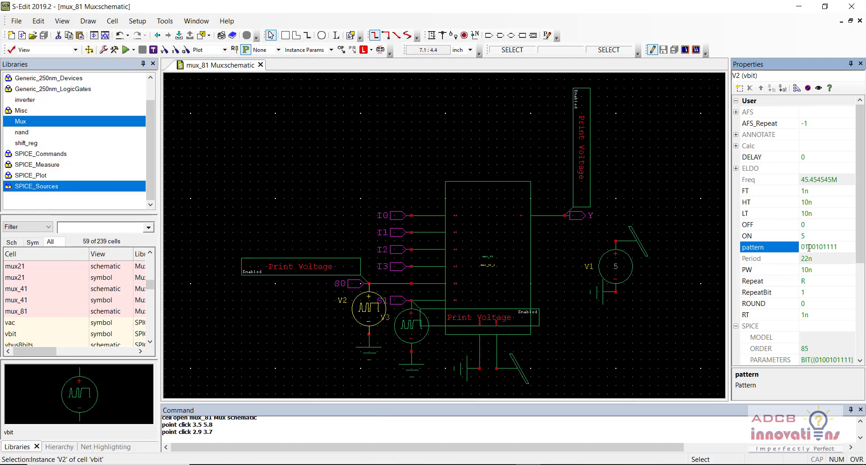
double_click(809, 247)
type("000001")
type("100")
type("00111")
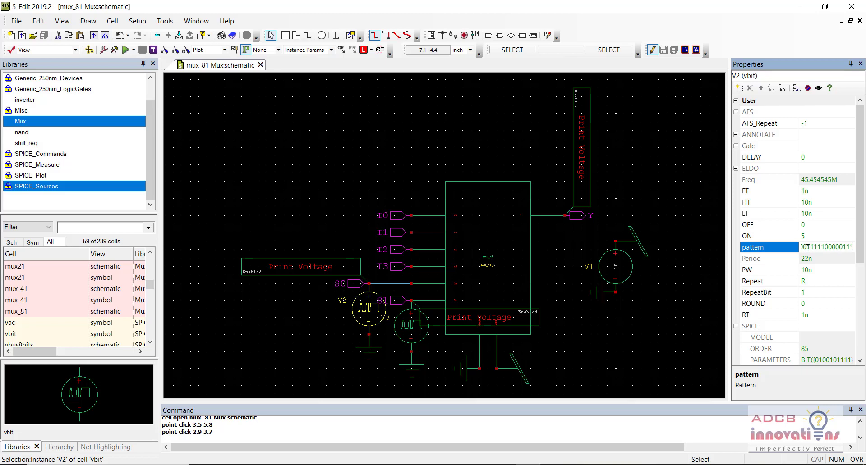
type("11")
key("Return")
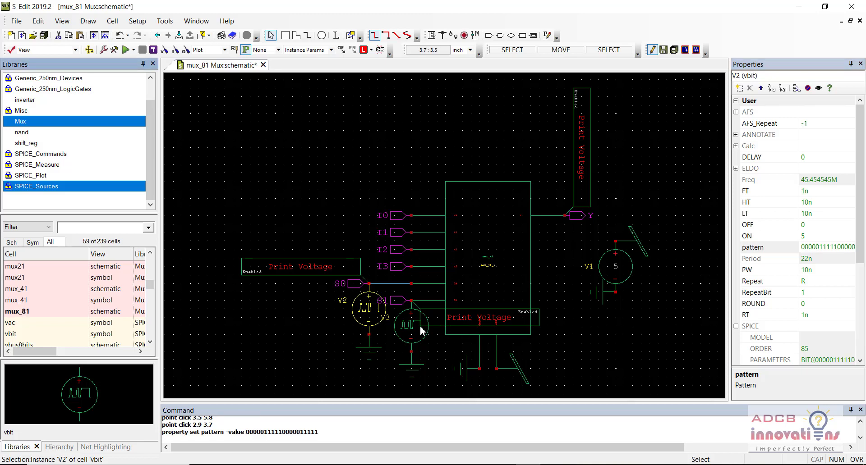
left_click(422, 331)
left_click(818, 247)
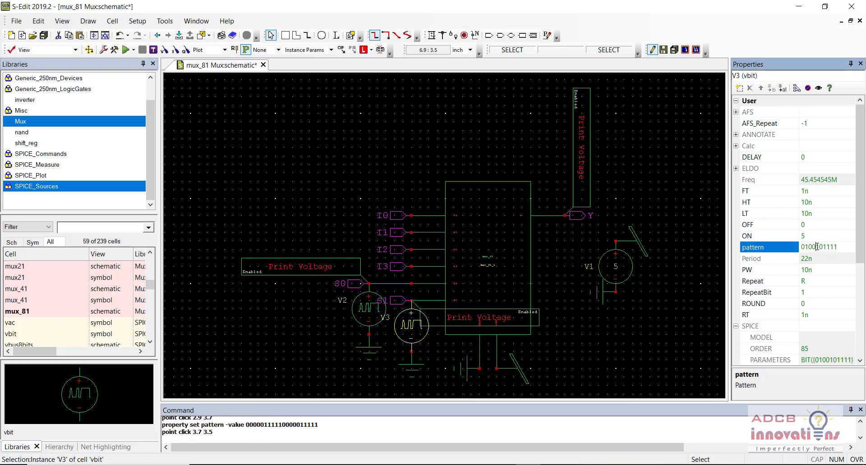
type("00000")
type("0")
type("111111")
key("Return")
left_click(666, 309)
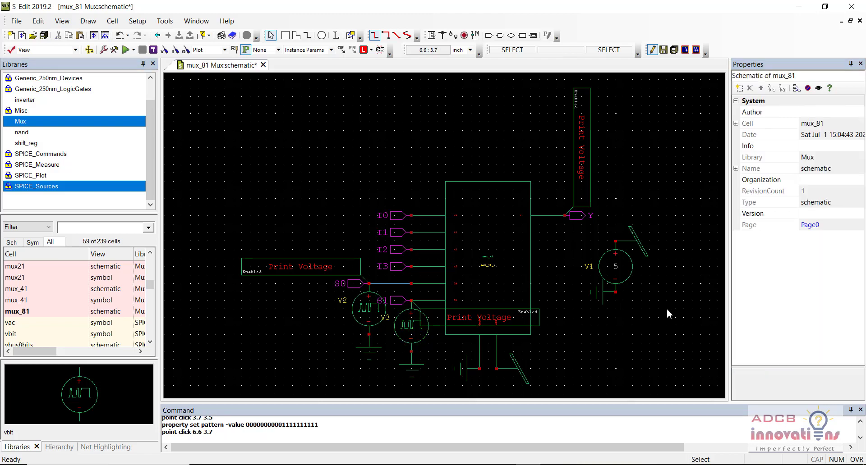
key("ctrl+s")
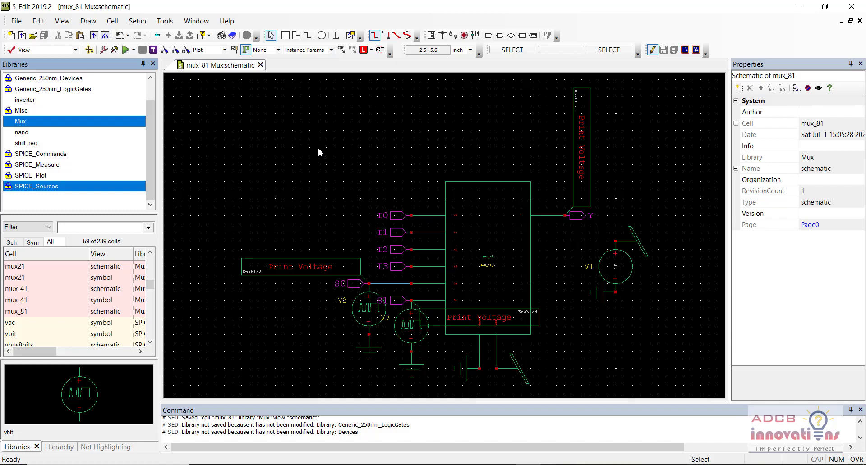
- Enable transient analysis in the mux_81 SPICE simulation setup with a stop time of 1000n and a maximum time step of 10n
left_click(126, 50)
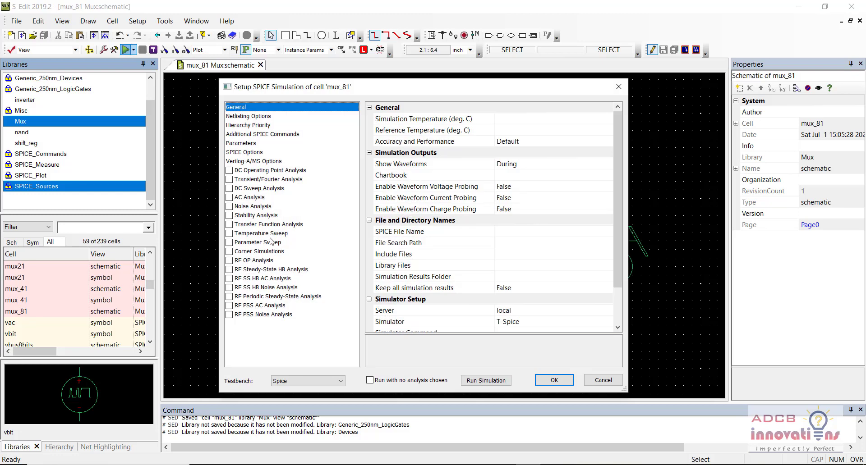
left_click(230, 179)
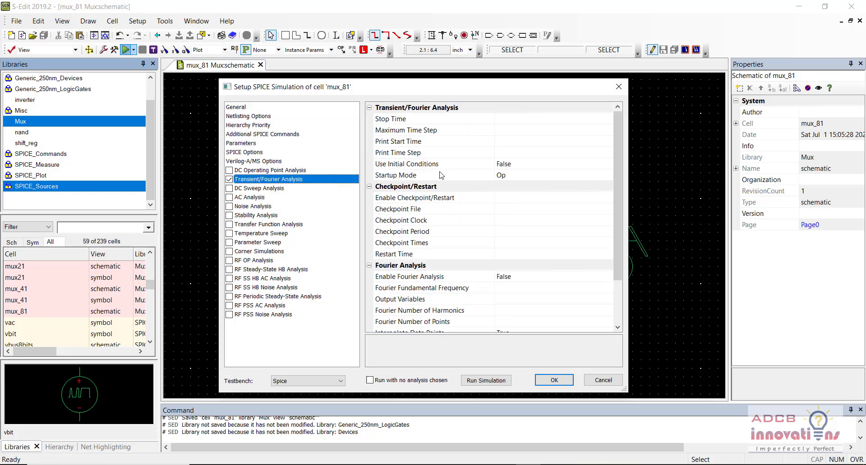
left_click(519, 120)
type("1000n")
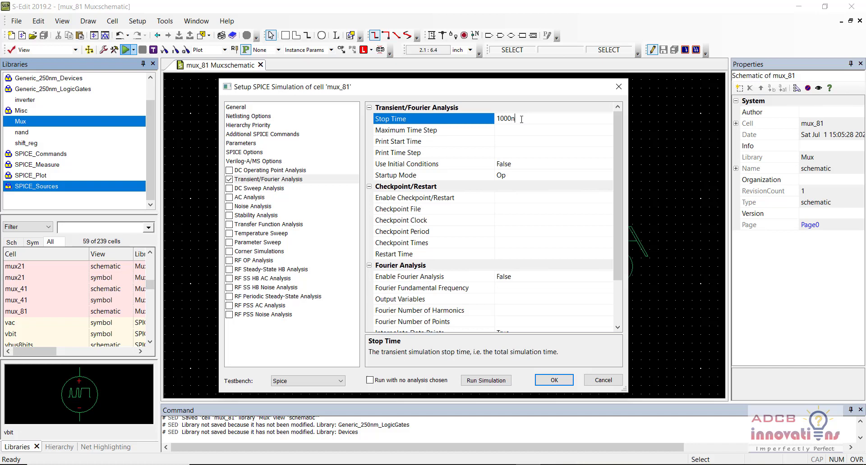
key("Tab")
type("10")
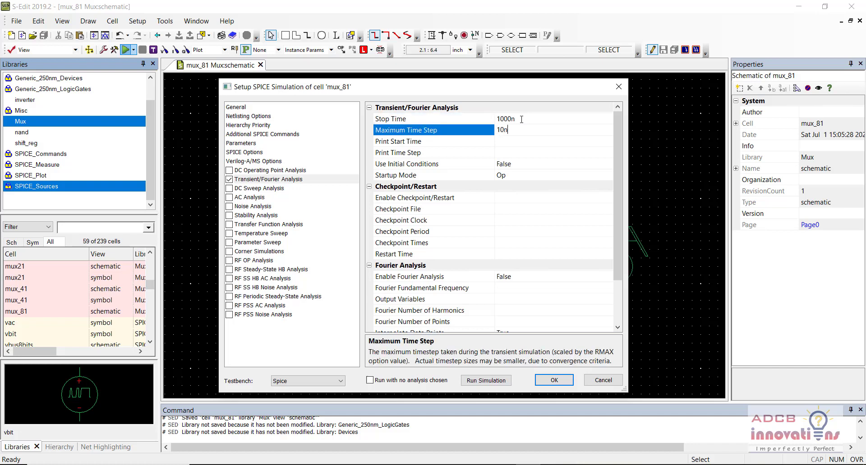
- Set the simulation's library file to the Generic_250nm model library with the TT section
left_click(275, 106)
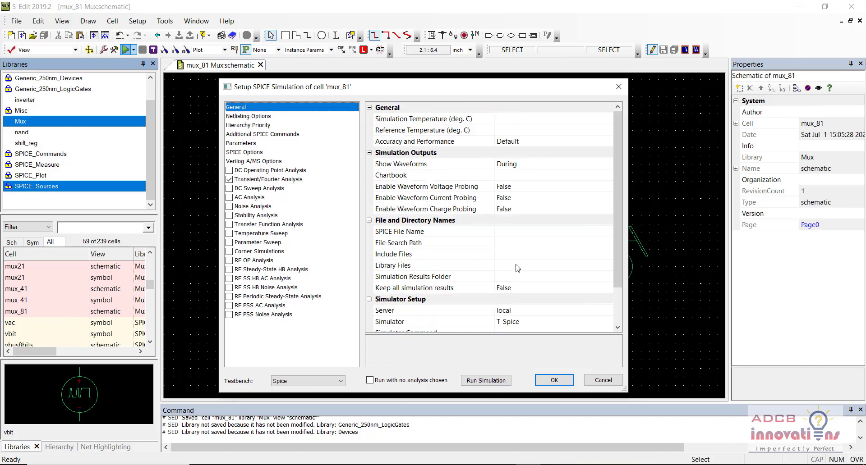
left_click(539, 265)
left_click(607, 265)
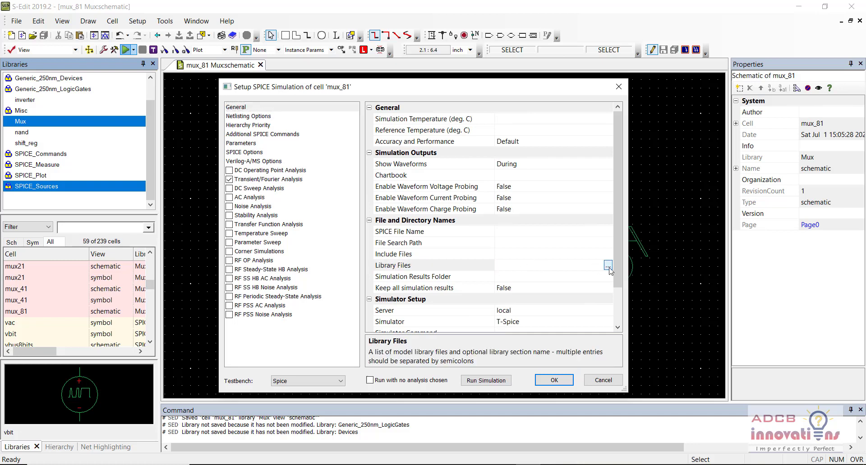
double_click(377, 189)
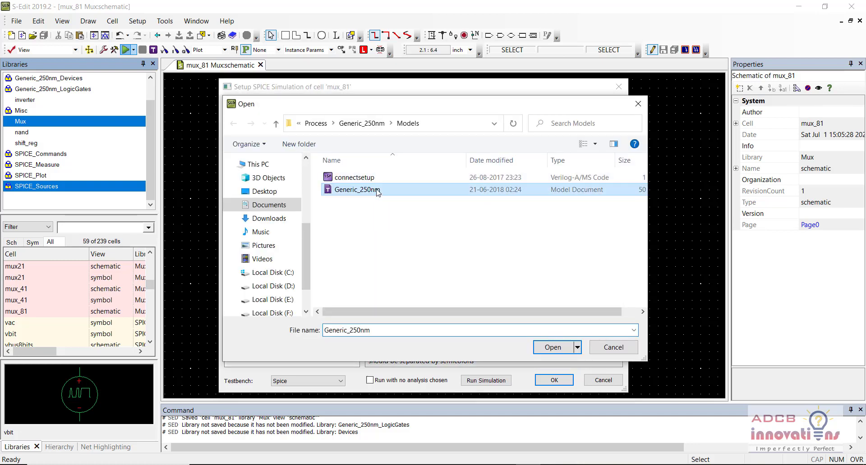
key("End")
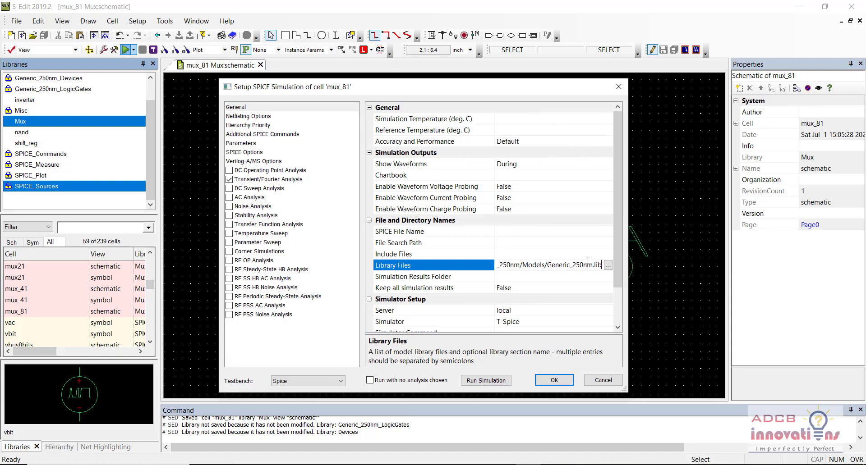
type("TT")
key("Return")
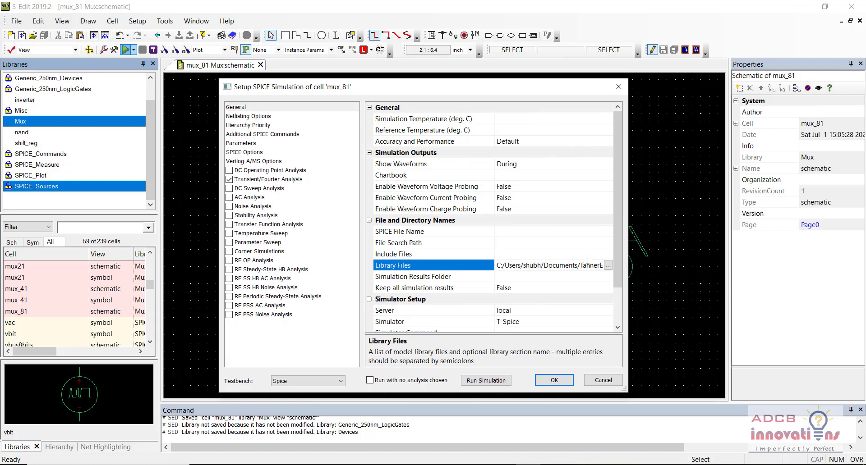
- Run the mux_81 transient simulation and split the resulting waveform chart into a separate plot for each trace
left_click(553, 380)
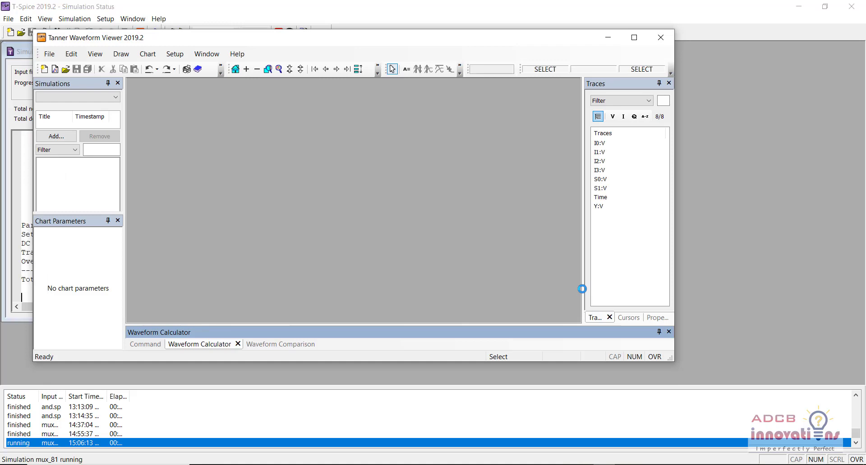
left_click(636, 38)
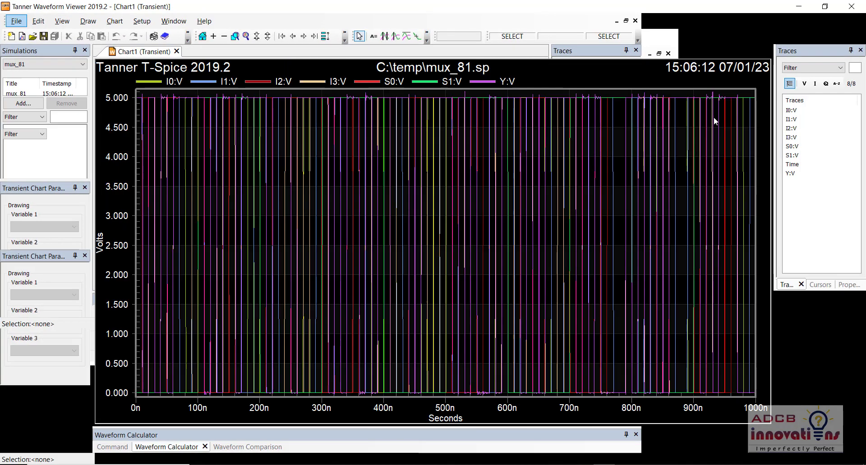
left_click(326, 36)
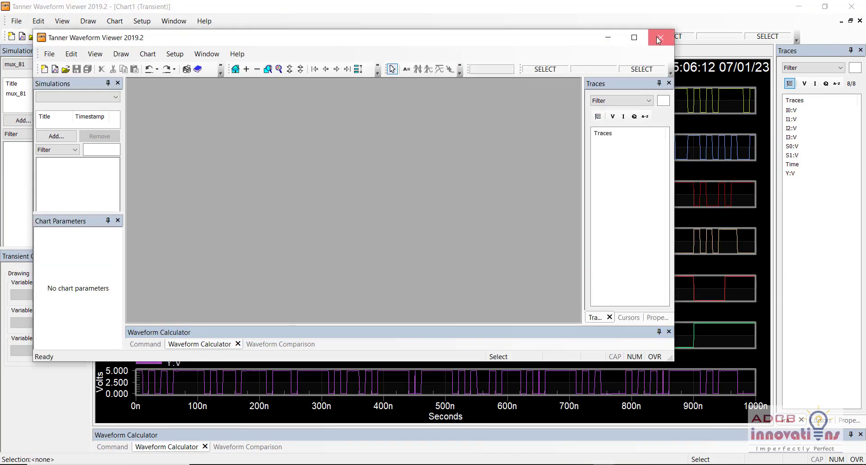
left_click(660, 38)
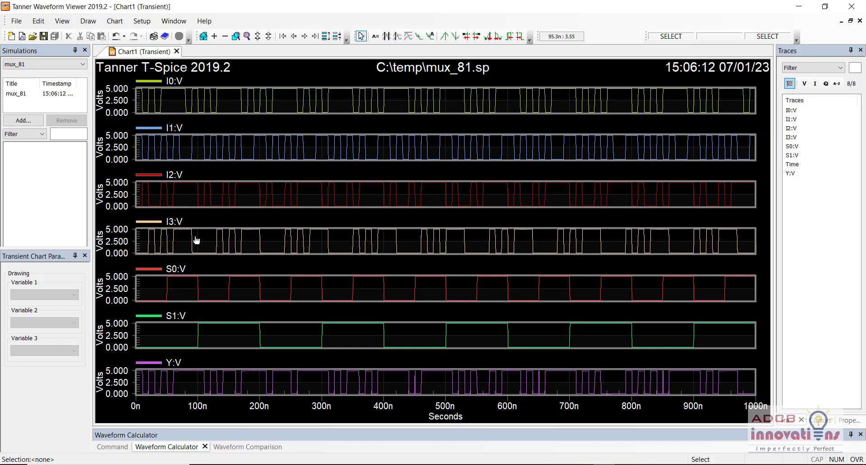
- Close the waveform viewer and the T-Spice simulation status, return to S-Edit and save the mux_81 schematic
left_click(851, 7)
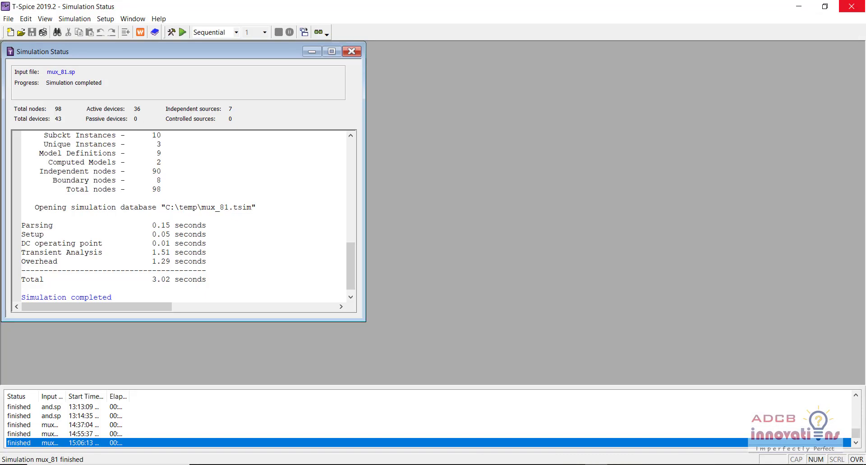
left_click(852, 6)
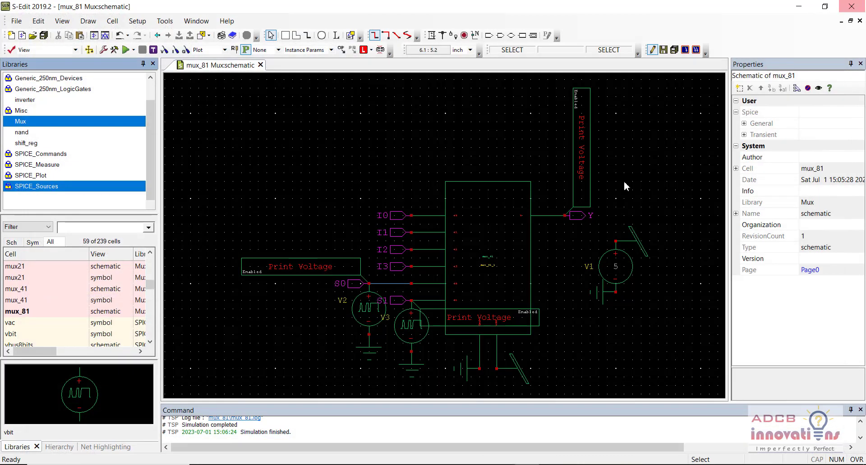
left_click(641, 156)
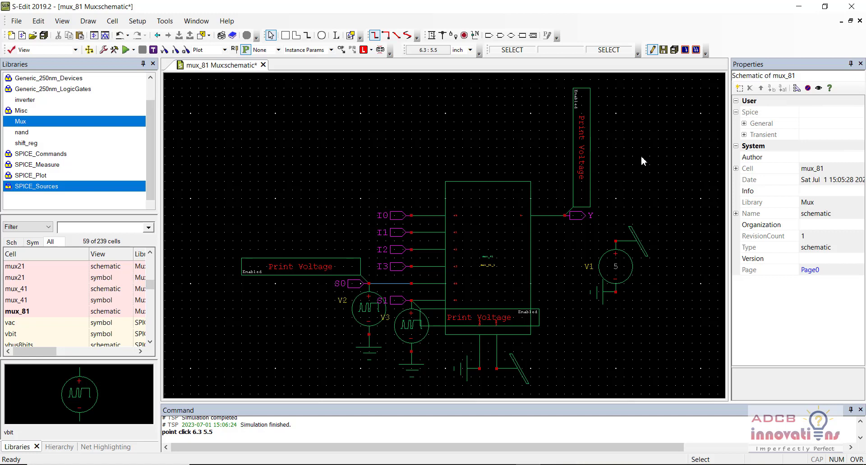
key("ctrl")
key("ctrl+s")
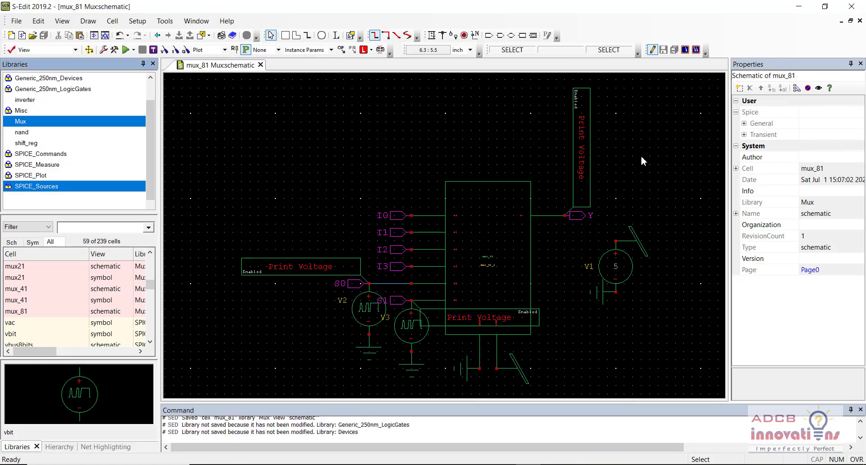